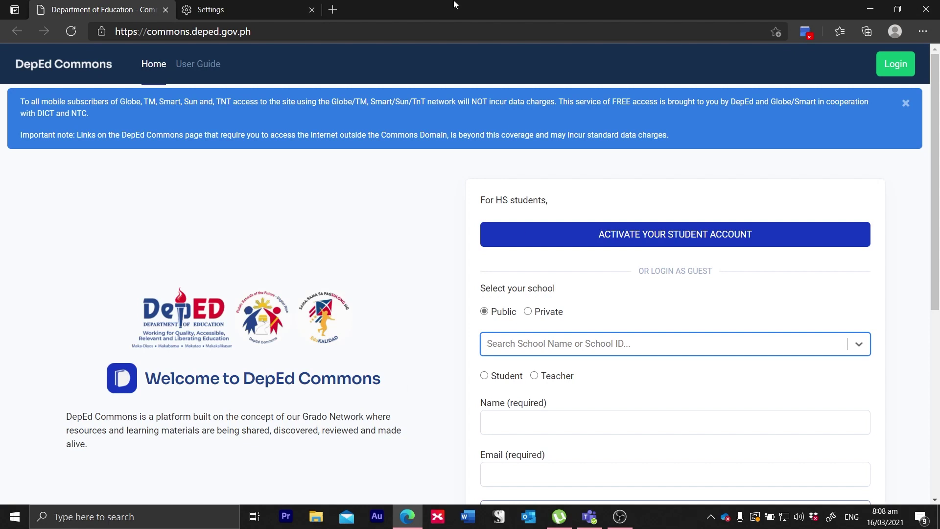
Step: Load commons.deped.gov.ph from the Edge address bar
{"action": "left_click", "coordinate": [249, 33]}
{"action": "type", "text": "co"}
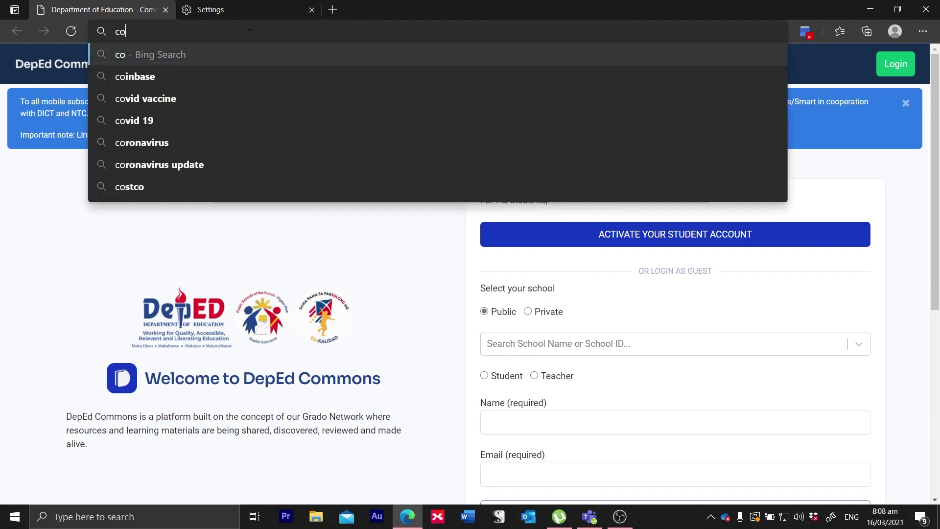
{"action": "type", "text": "mmons.depe"}
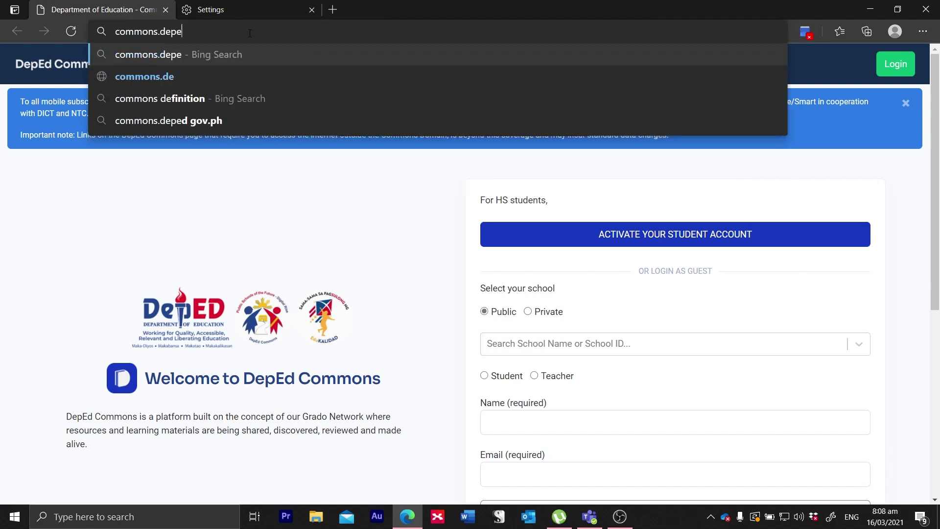
{"action": "type", "text": "d.gov.ph"}
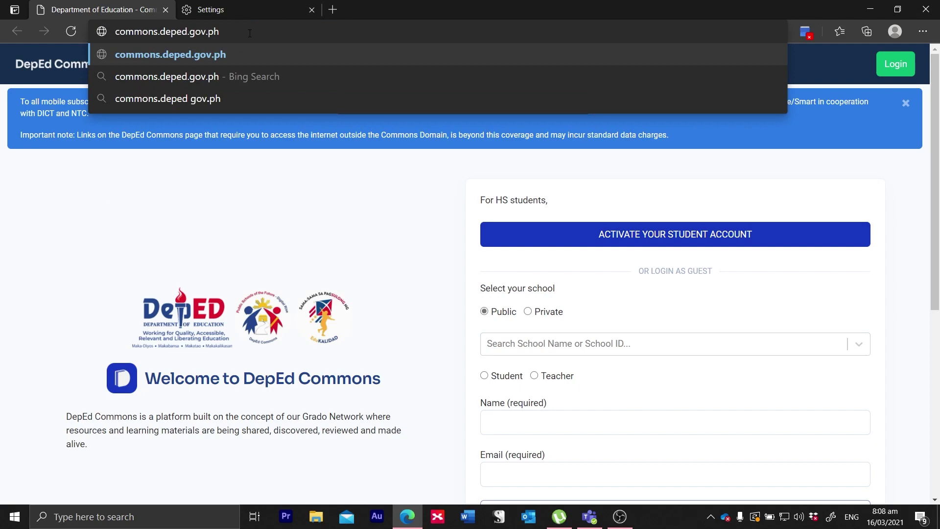
{"action": "key", "text": "Return"}
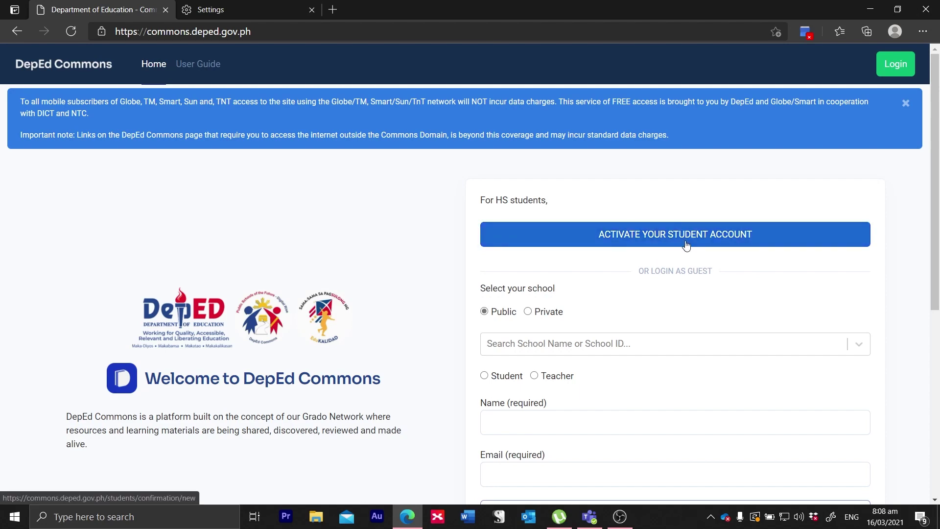
Step: Choose Login as Teacher, then follow the 'Didn't receive activation instructions?' link
{"action": "left_click", "coordinate": [895, 66]}
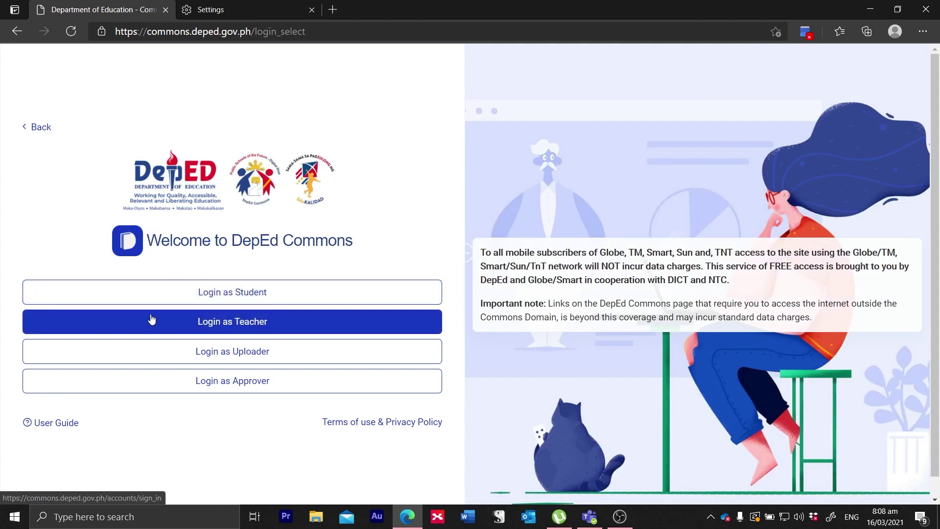
{"action": "left_click", "coordinate": [211, 331]}
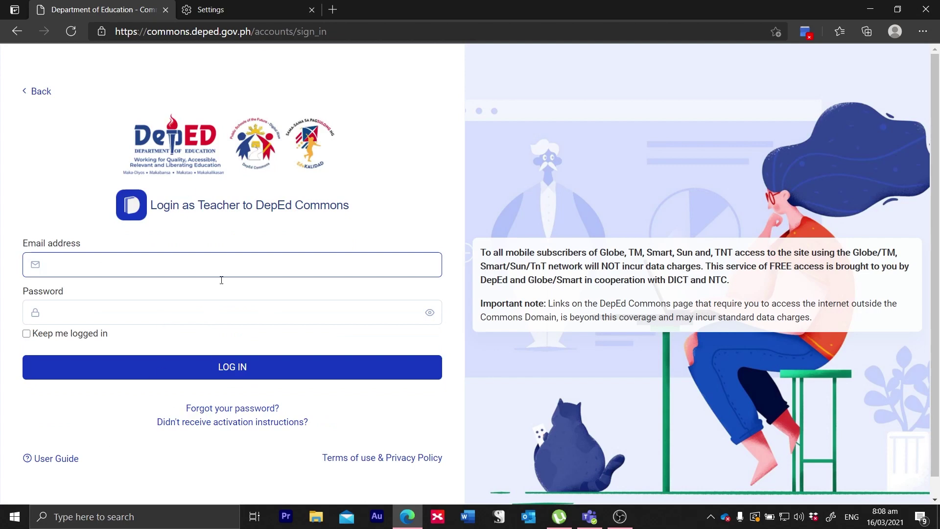
{"action": "left_click", "coordinate": [88, 314]}
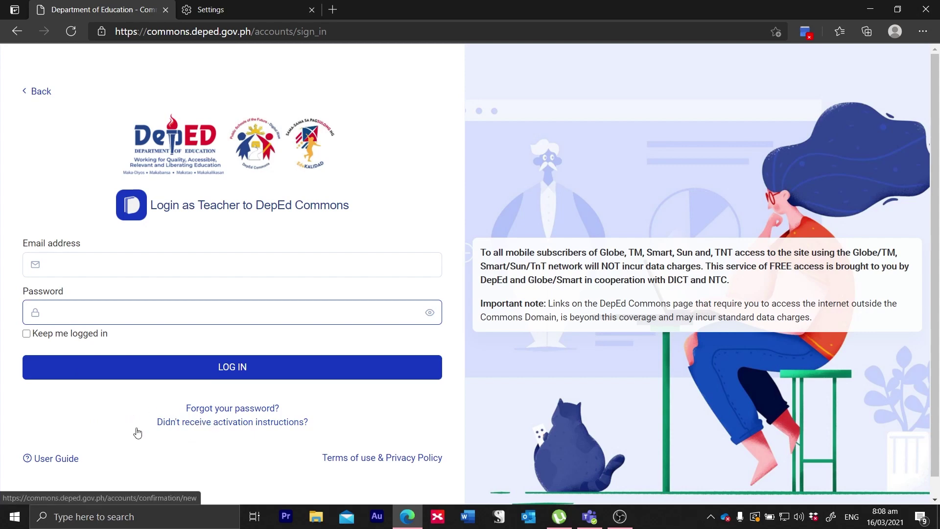
{"action": "left_click", "coordinate": [196, 425]}
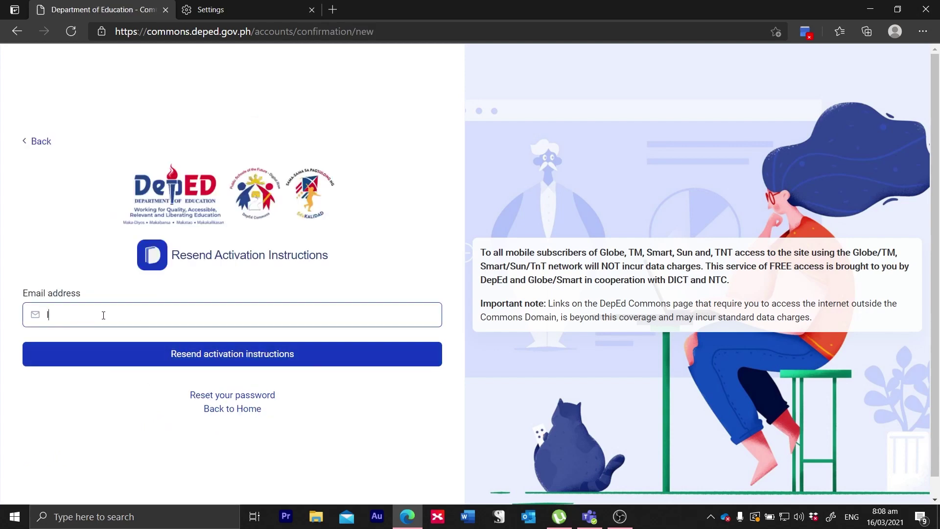
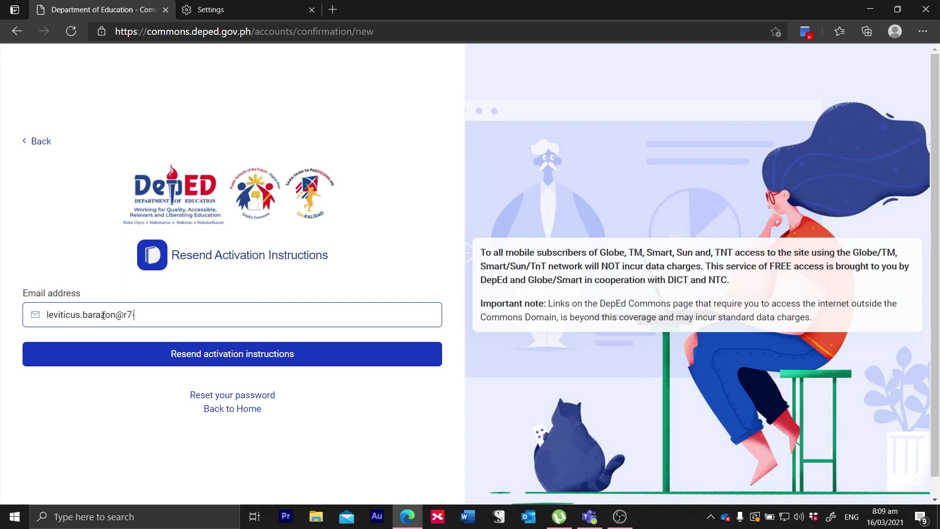
Step: Request resent activation instructions for the teacher's school email, then go to Reset your password
{"action": "left_click", "coordinate": [174, 350]}
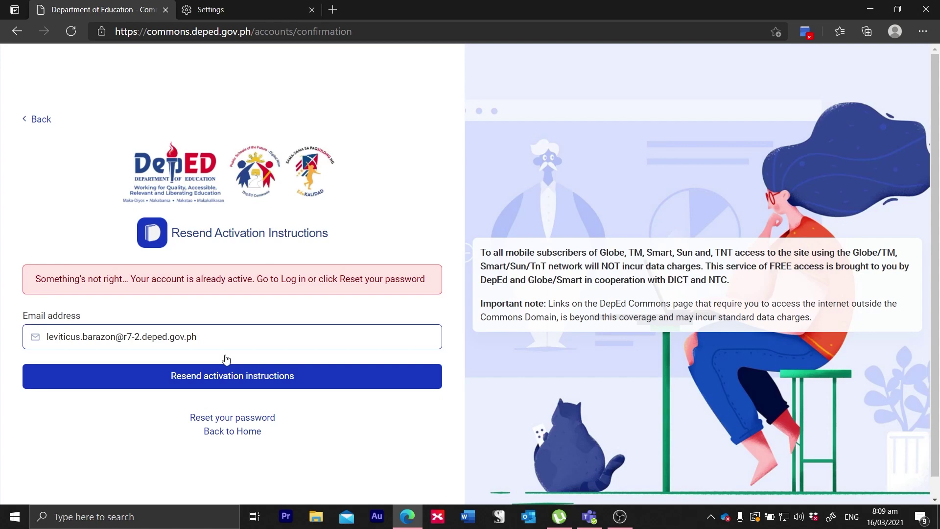
{"action": "left_click", "coordinate": [255, 420]}
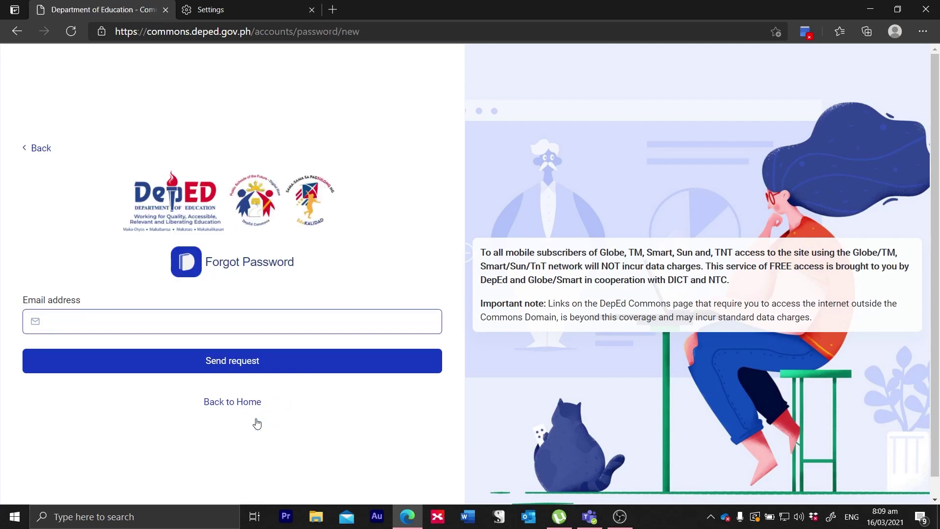
Step: Fill in the saved school email address and send the password-reset request
{"action": "left_click", "coordinate": [176, 322]}
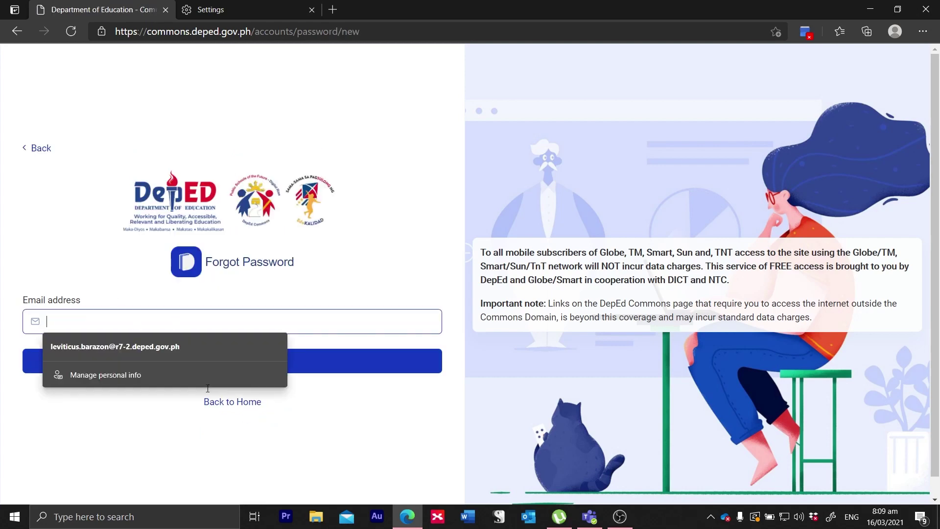
{"action": "left_click", "coordinate": [366, 470]}
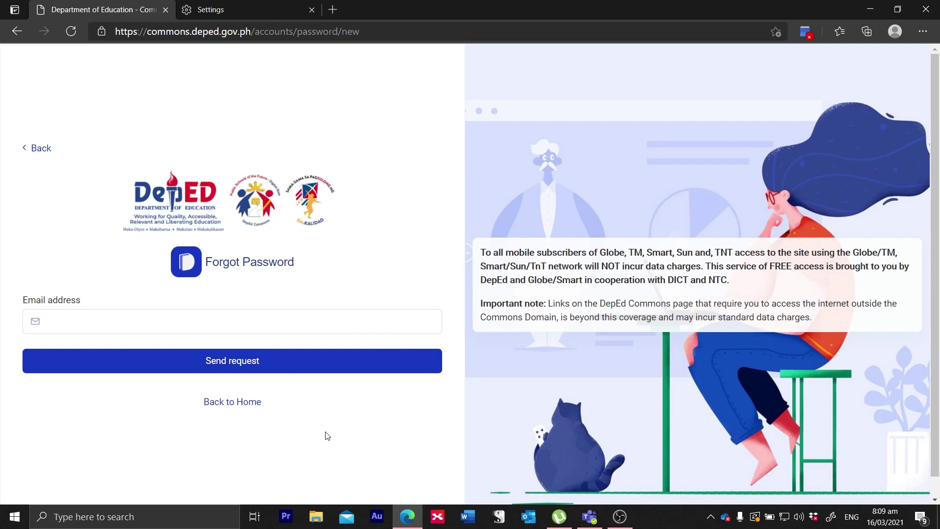
{"action": "left_click", "coordinate": [228, 324]}
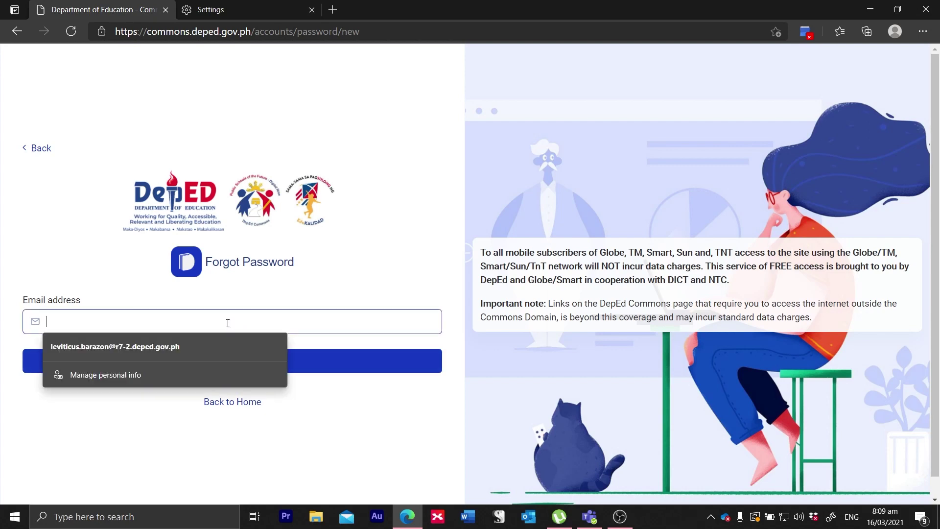
{"action": "left_click", "coordinate": [163, 344]}
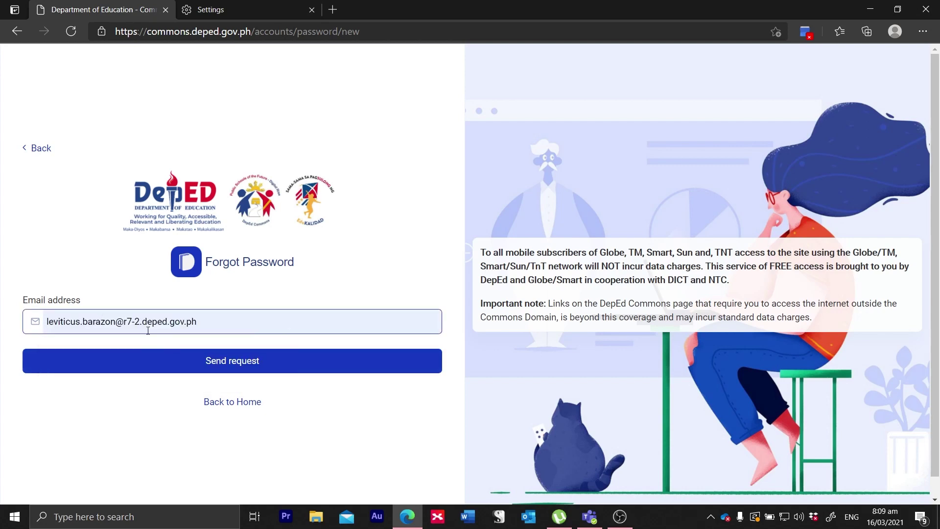
{"action": "left_click", "coordinate": [73, 323]}
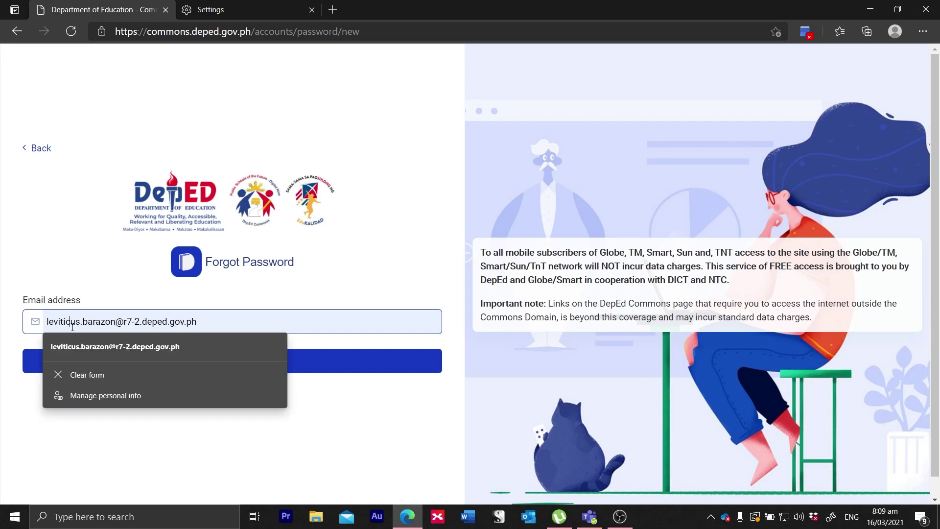
{"action": "left_click", "coordinate": [149, 353]}
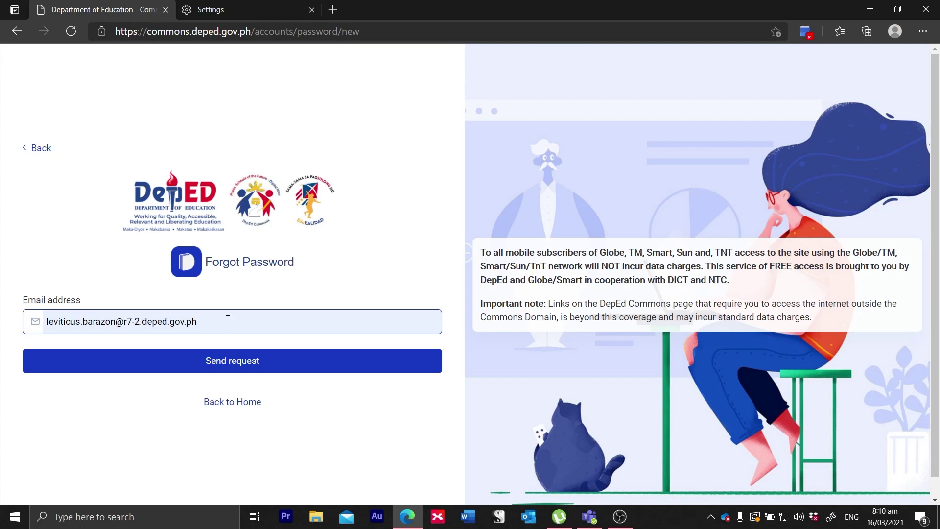
{"action": "left_click", "coordinate": [242, 369]}
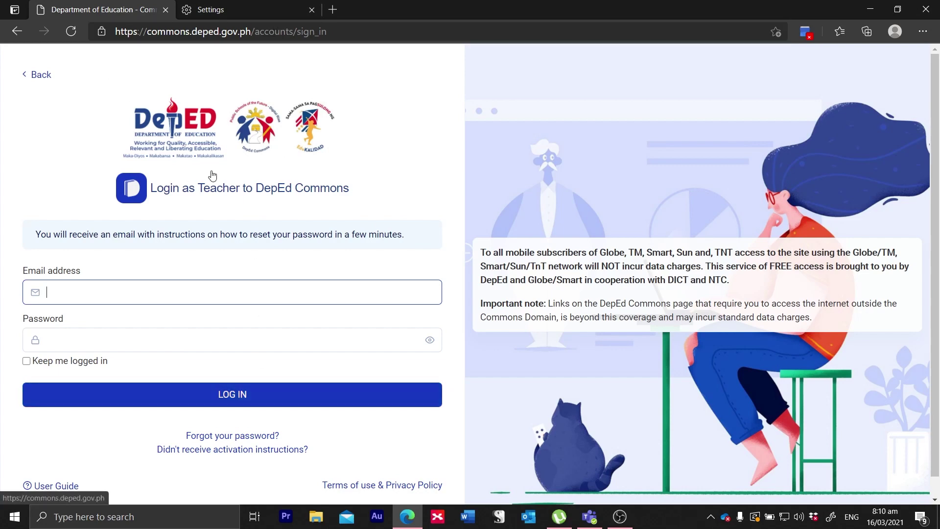
Step: Go to outlook.com in the other browser tab
{"action": "left_click", "coordinate": [240, 10]}
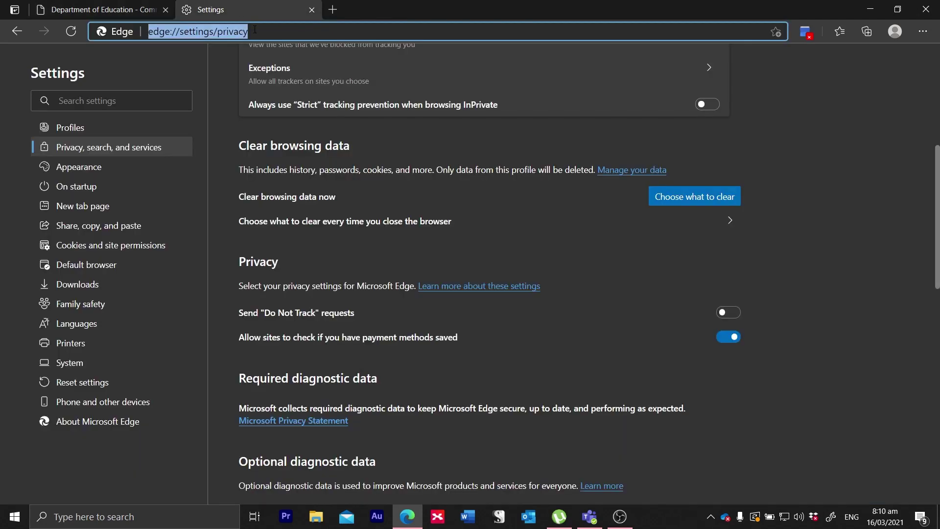
{"action": "type", "text": "outlook.com"}
{"action": "key", "text": "Return"}
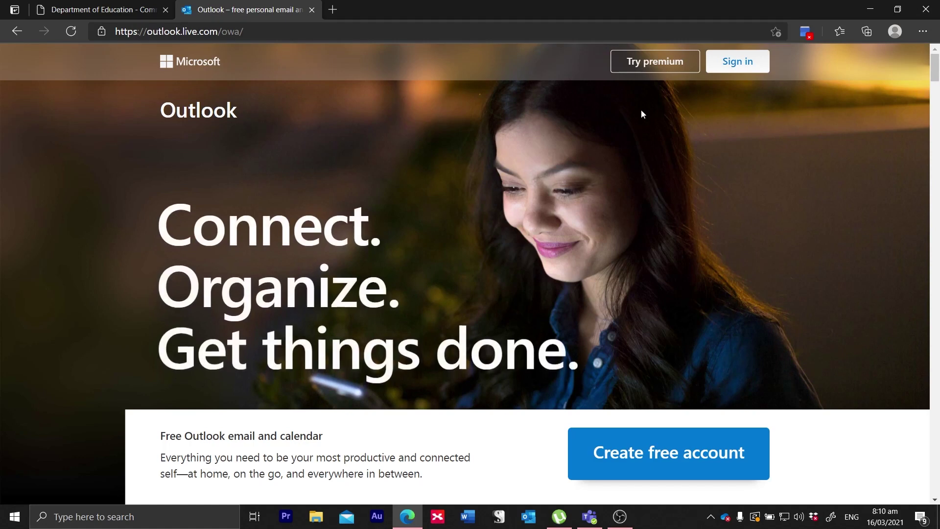
Step: Sign in with the saved school email and account password, declining password saving and staying signed in
{"action": "left_click", "coordinate": [738, 64]}
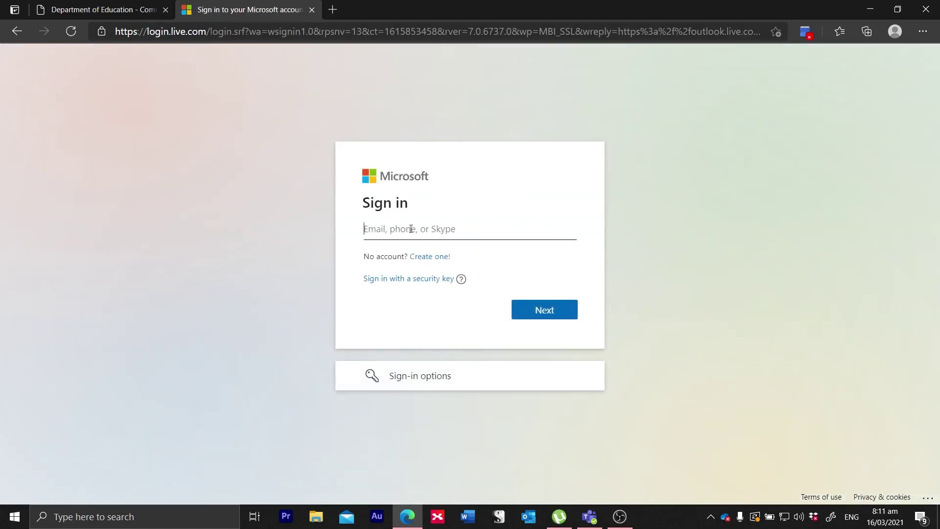
{"action": "left_click", "coordinate": [416, 228]}
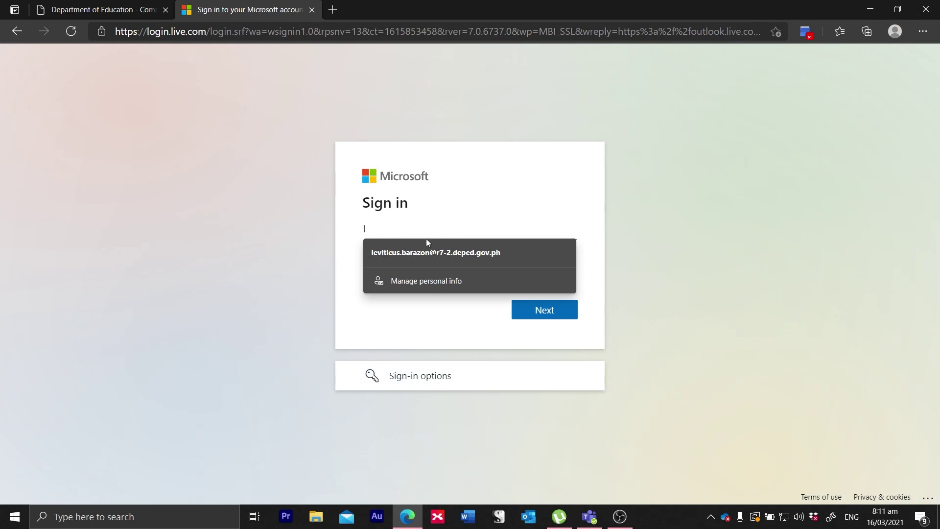
{"action": "left_click", "coordinate": [447, 253]}
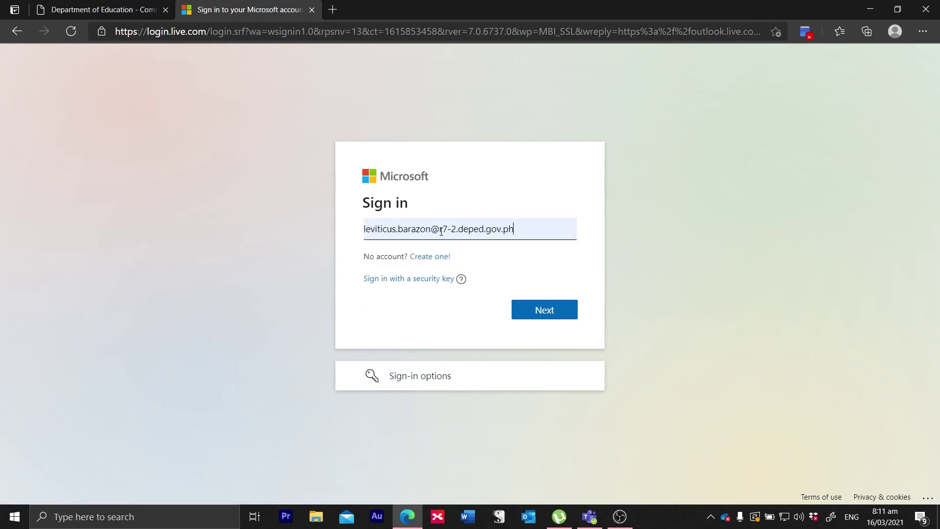
{"action": "left_click", "coordinate": [555, 310]}
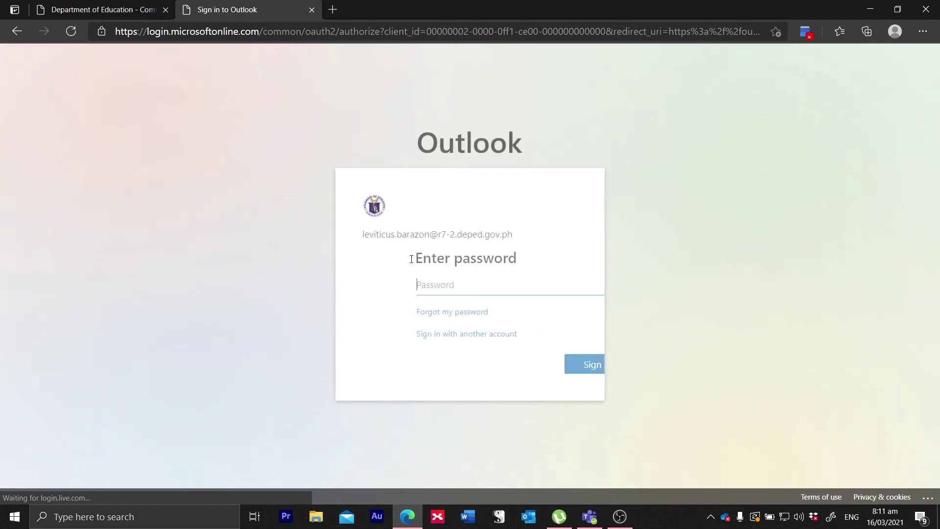
{"action": "left_click", "coordinate": [410, 288]}
{"action": "type", "text": "•••••••••••••••••••"}
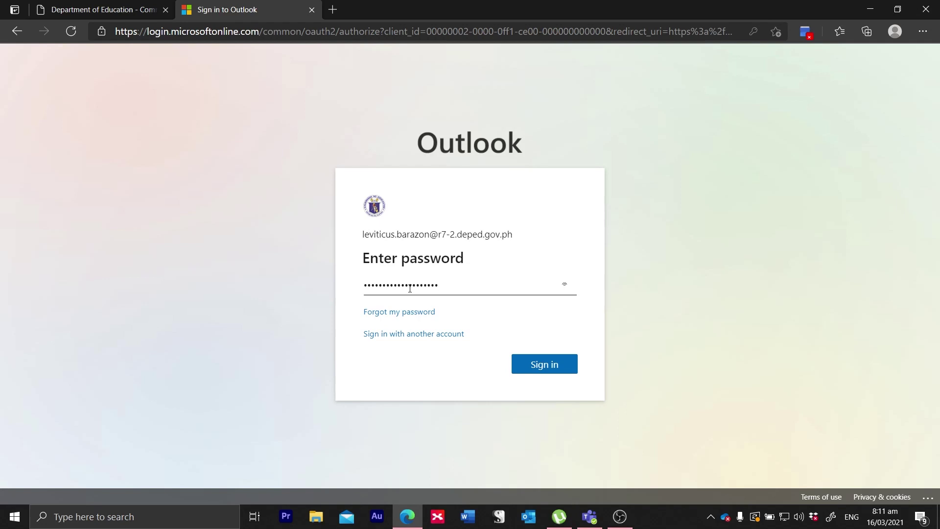
{"action": "key", "text": "Return"}
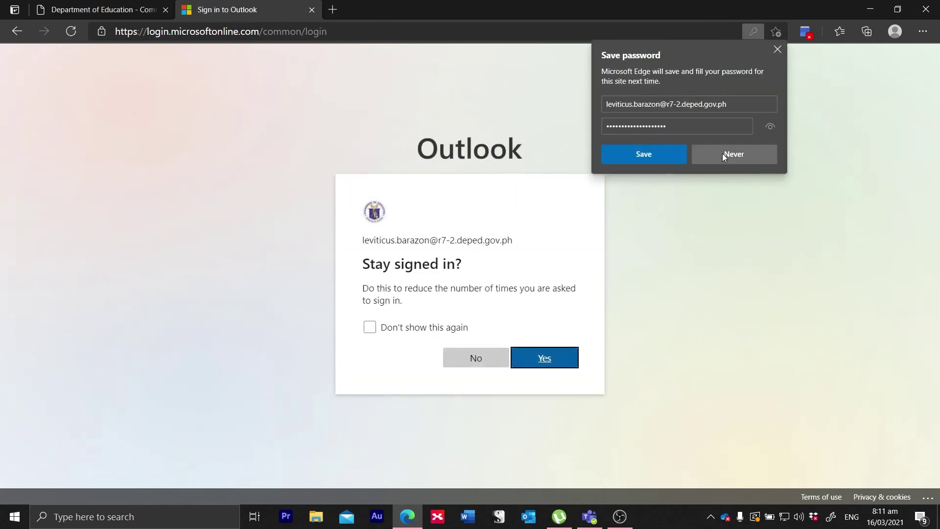
{"action": "left_click", "coordinate": [722, 156]}
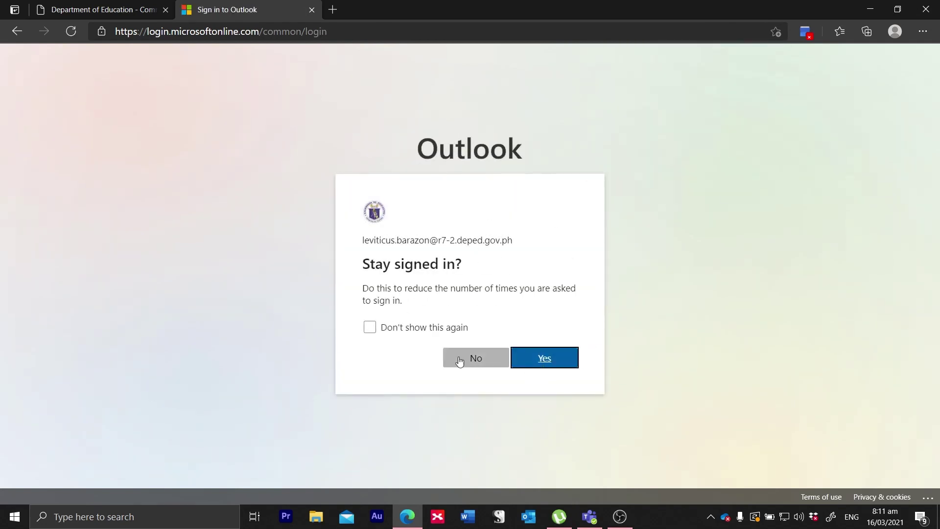
{"action": "left_click", "coordinate": [477, 362]}
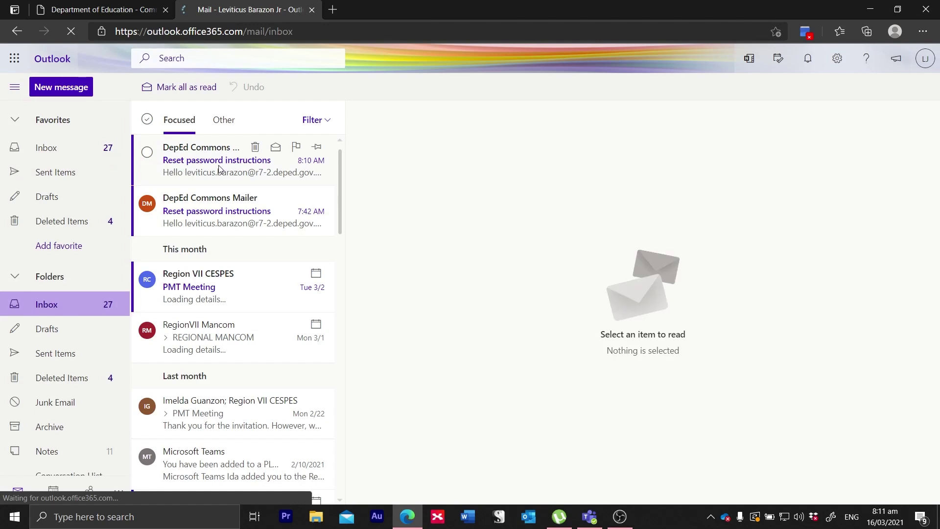
Step: Open the latest DepEd Commons reset email and follow its Change my password link
{"action": "left_click", "coordinate": [202, 165]}
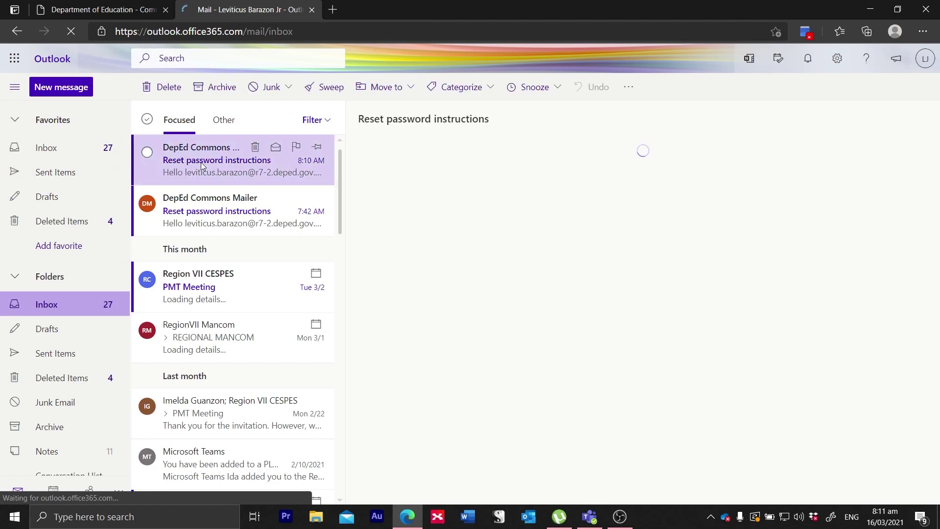
{"action": "double_click", "coordinate": [202, 165]}
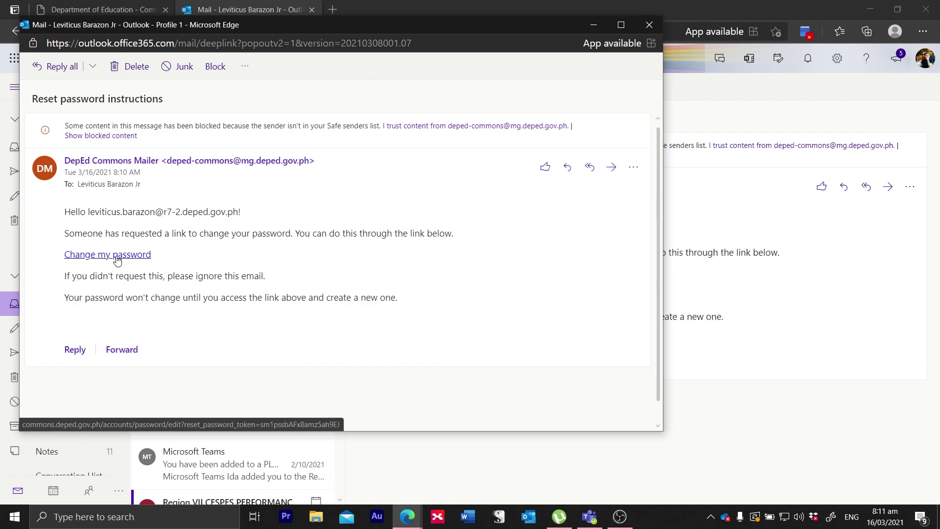
{"action": "left_click", "coordinate": [117, 255]}
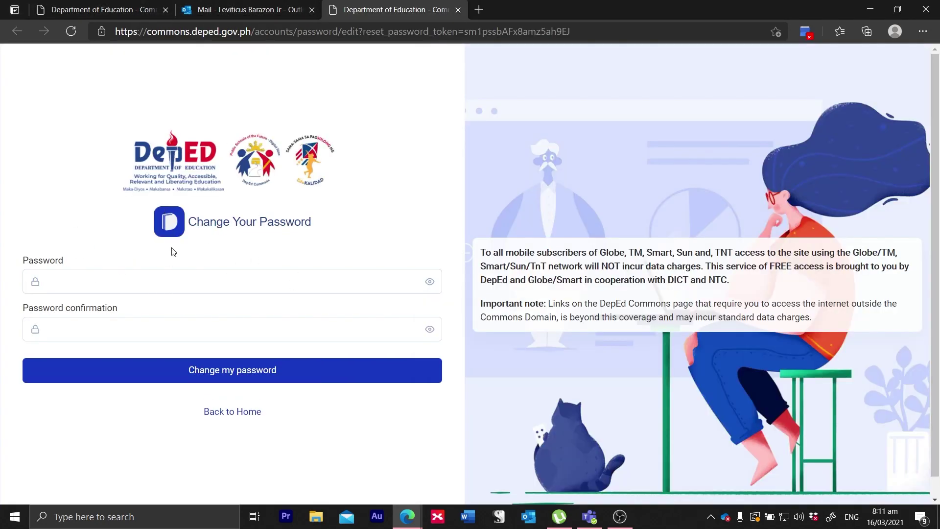
Step: Enter the new password in Password and Password confirmation, then submit the change
{"action": "left_click", "coordinate": [76, 289]}
{"action": "left_click", "coordinate": [60, 326]}
{"action": "left_click", "coordinate": [69, 282]}
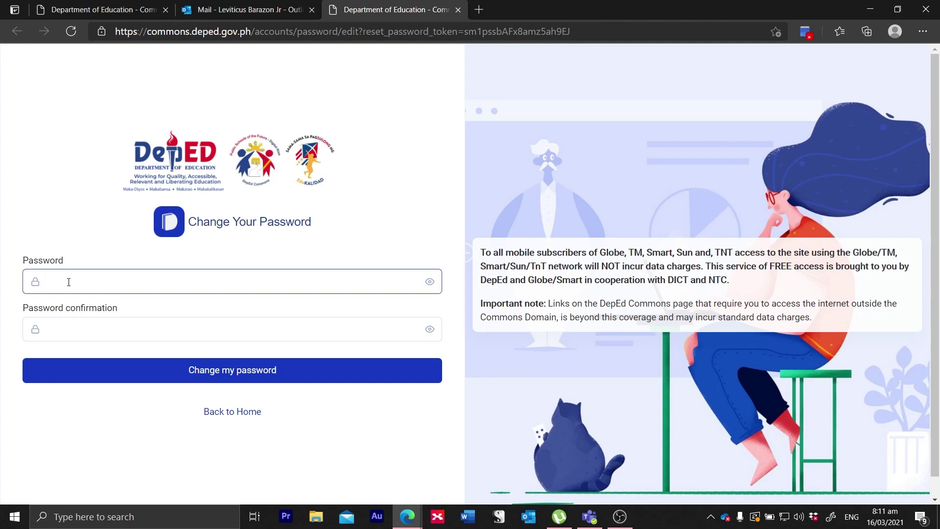
{"action": "type", "text": "•••••••••••••••••"}
{"action": "key", "text": "ctrl+a"}
{"action": "type", "text": "•••••••••••••••••••••"}
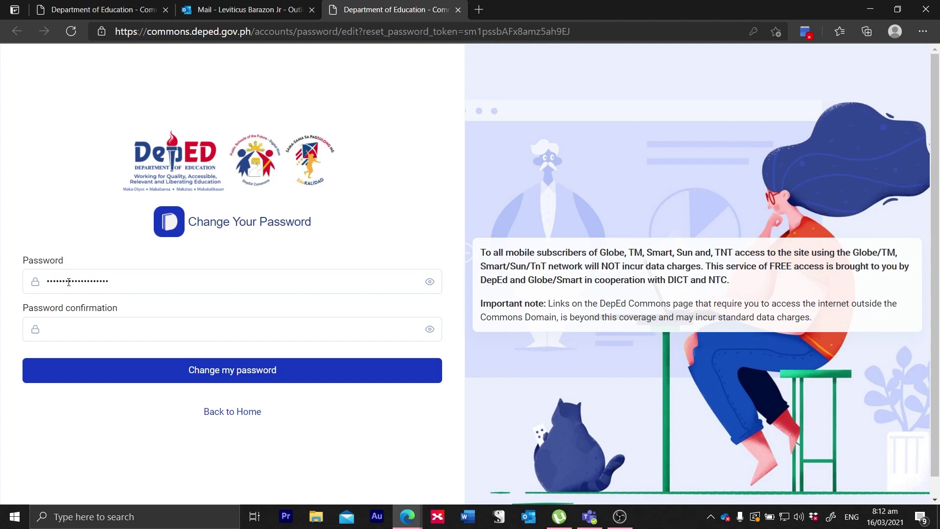
{"action": "left_click", "coordinate": [65, 324]}
{"action": "type", "text": "••••••••••••••••••••"}
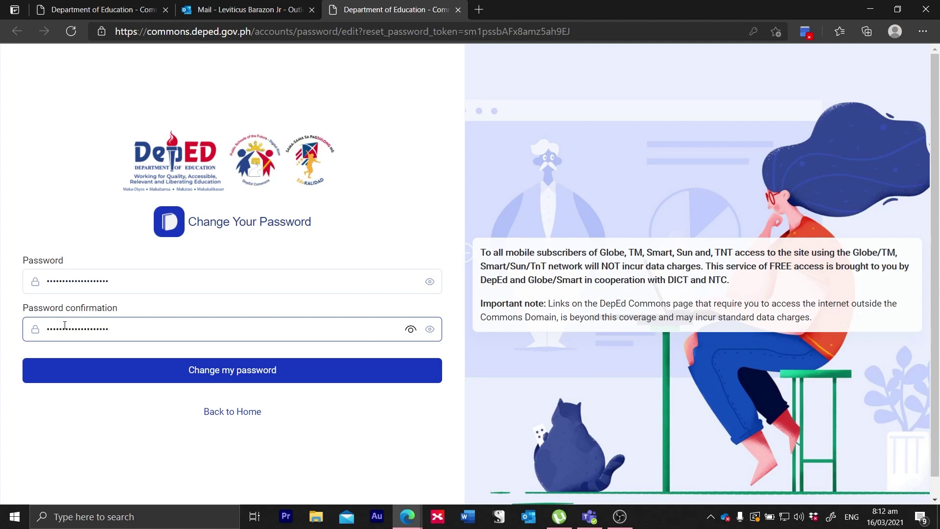
{"action": "left_click", "coordinate": [190, 376]}
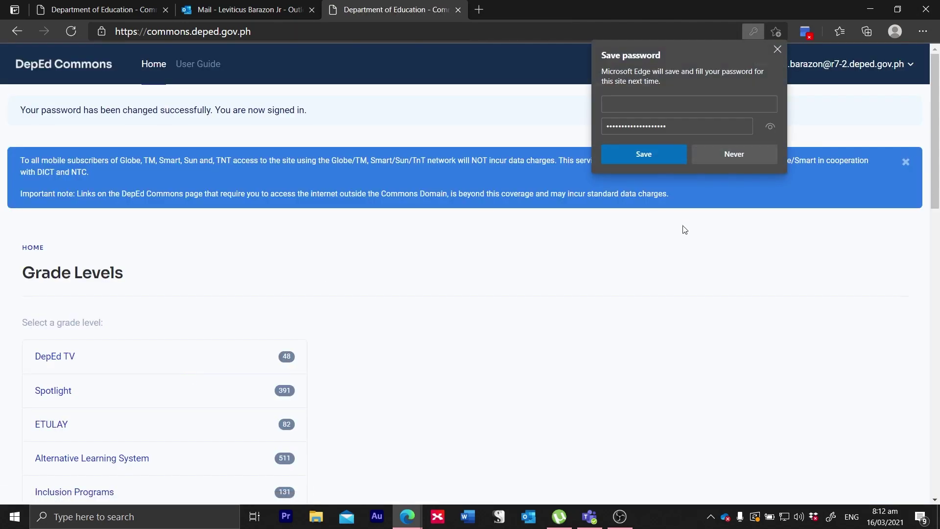
Step: Decline Edge's offer to save the new password
{"action": "left_click", "coordinate": [733, 155]}
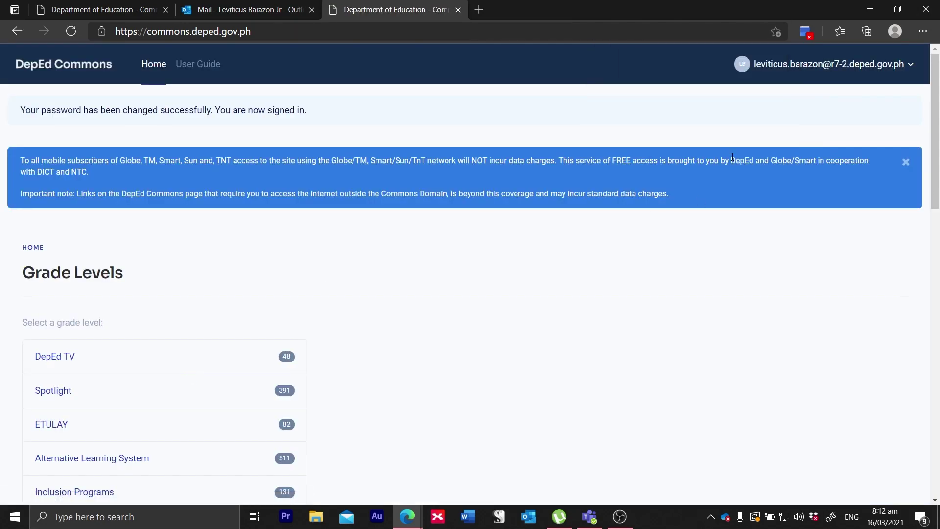
{"action": "scroll", "coordinate": [391, 235], "scroll_direction": "down", "scroll_amount": 2}
{"action": "scroll", "coordinate": [394, 235], "scroll_direction": "up", "scroll_amount": 2}
{"action": "scroll", "coordinate": [392, 234], "scroll_direction": "down", "scroll_amount": 5}
{"action": "scroll", "coordinate": [394, 235], "scroll_direction": "up", "scroll_amount": 5}
Step: Return to the DepEd Commons Home page and open a new blank browser tab
{"action": "left_click", "coordinate": [836, 68]}
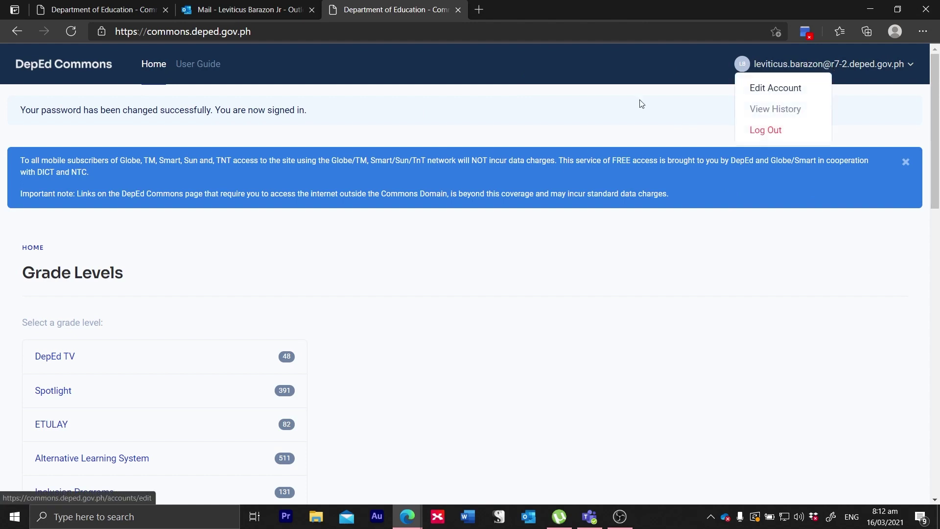
{"action": "left_click", "coordinate": [84, 63]}
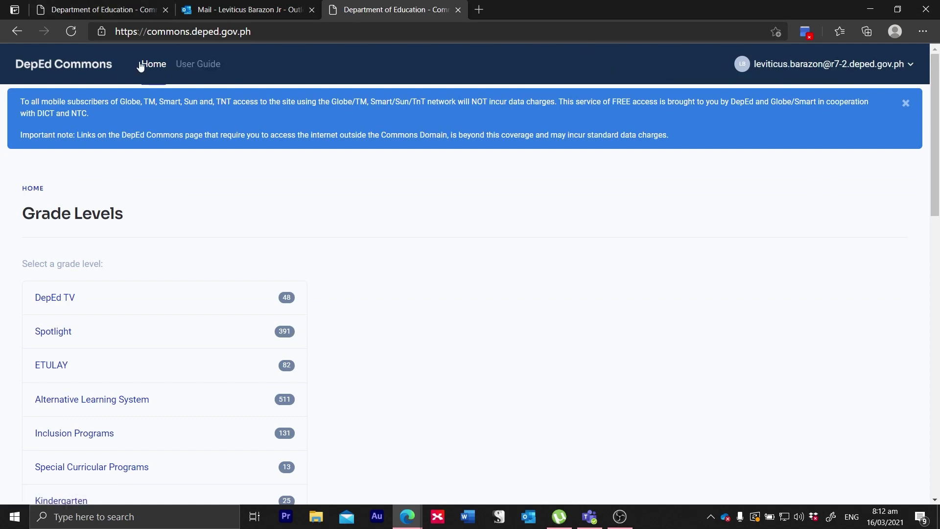
{"action": "left_click", "coordinate": [150, 70]}
{"action": "left_click", "coordinate": [475, 11]}
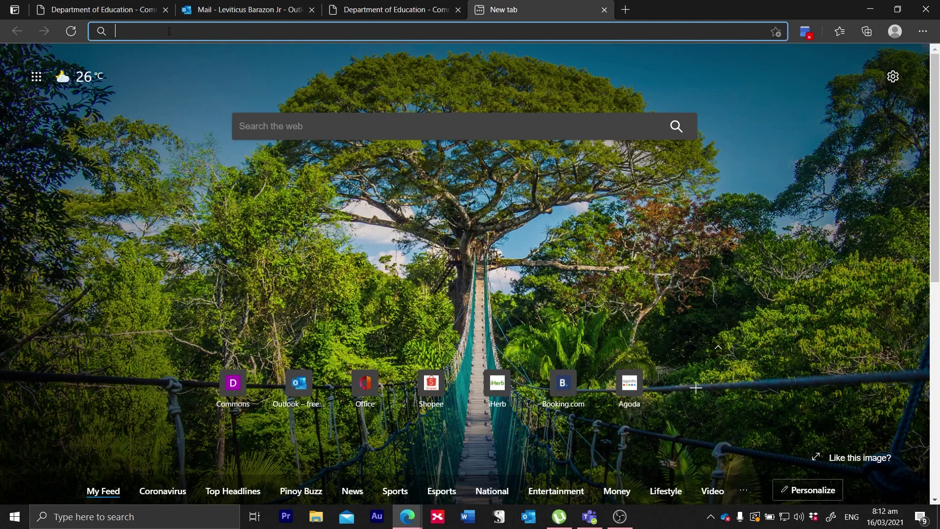
Step: Load r7-2.lms.deped.gov.ph in the new tab to reach the LMS login page
{"action": "type", "text": "r7-2."}
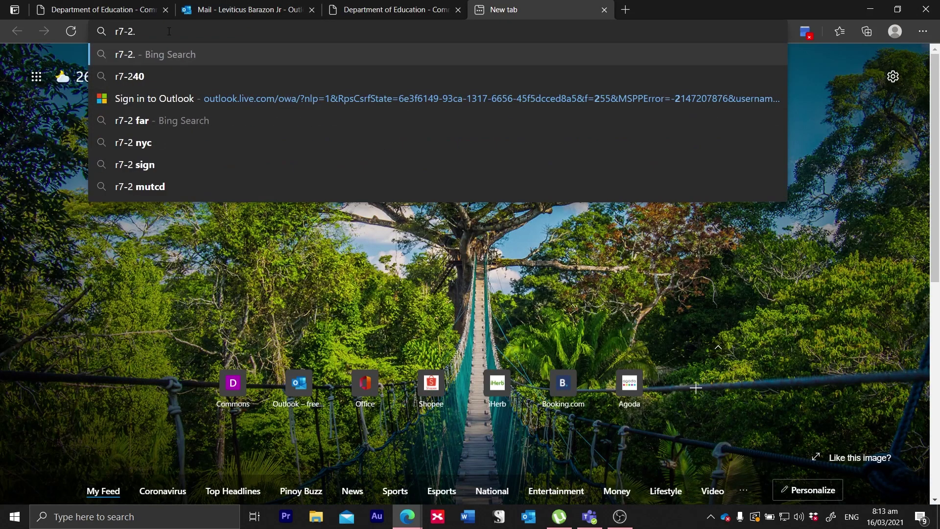
{"action": "type", "text": "d"}
{"action": "key", "text": "BackSpace"}
{"action": "type", "text": "lms"}
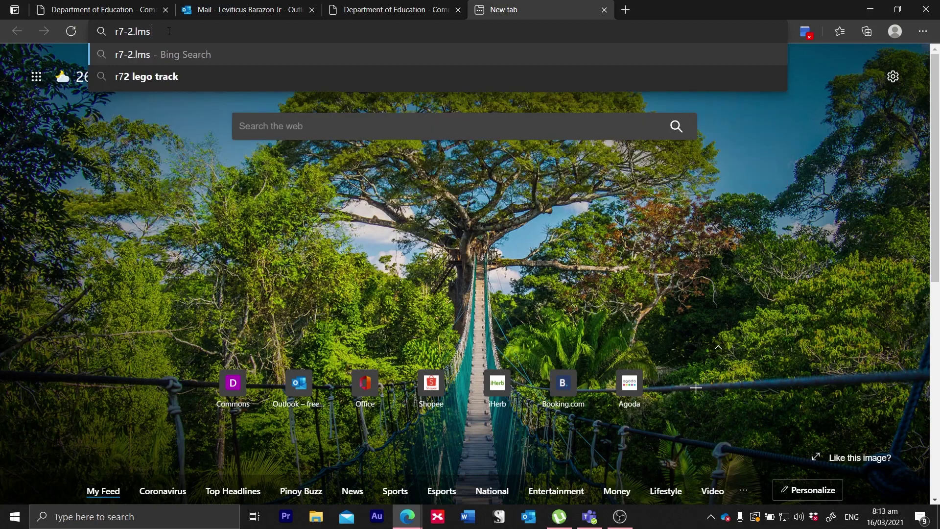
{"action": "type", "text": ".deped.g"}
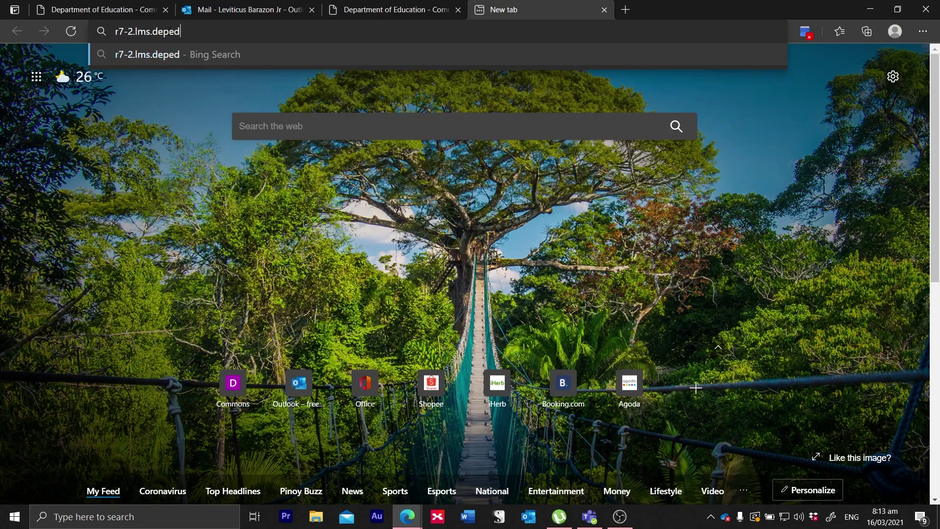
{"action": "type", "text": "ov.ph"}
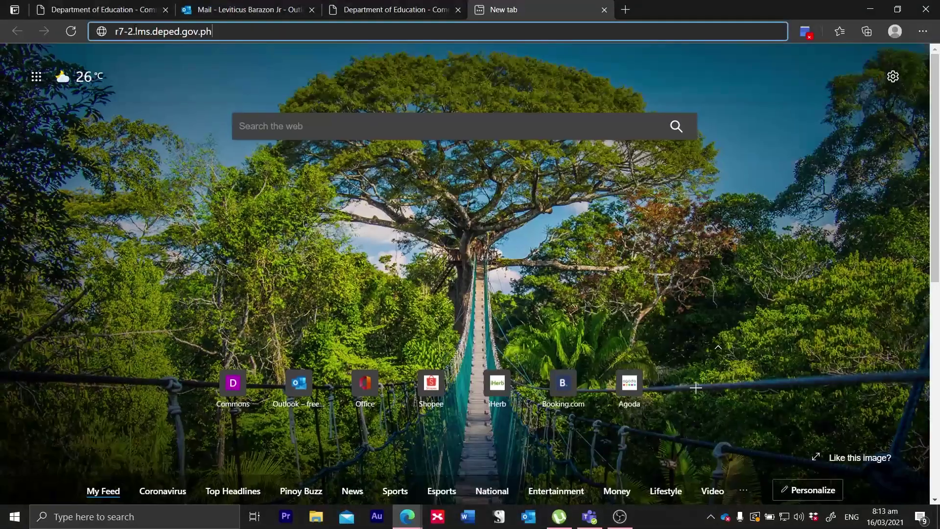
{"action": "key", "text": "Return"}
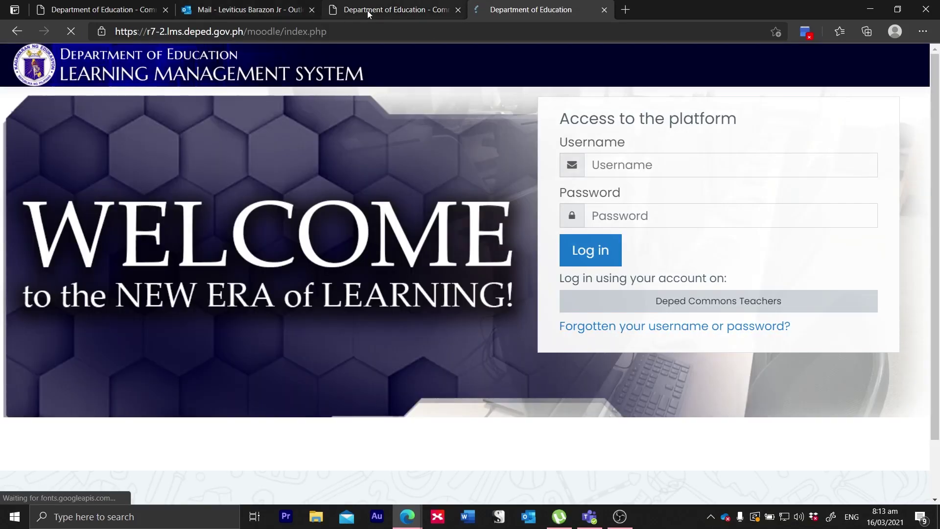
Step: Sign in through 'Deped Commons Teachers' on the LMS login panel, which returns 'Database connection failed'
{"action": "left_click", "coordinate": [387, 14]}
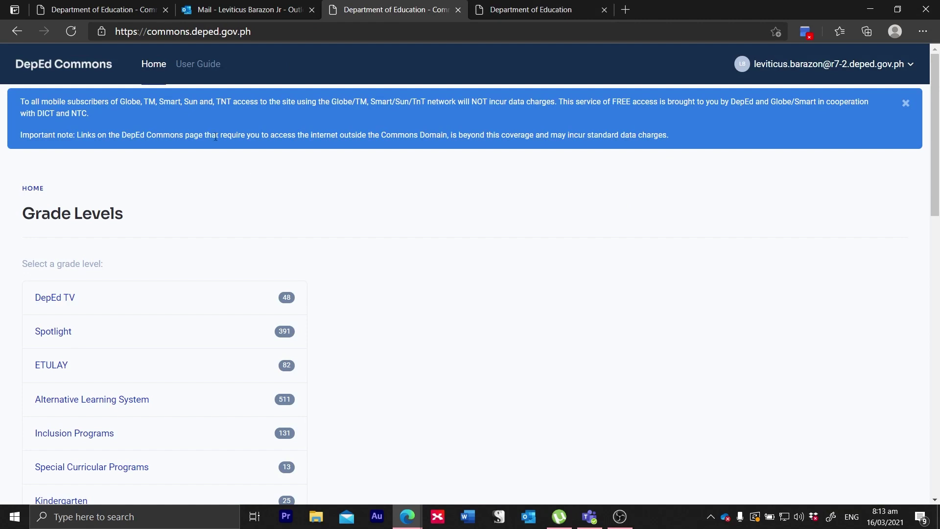
{"action": "left_click", "coordinate": [548, 10]}
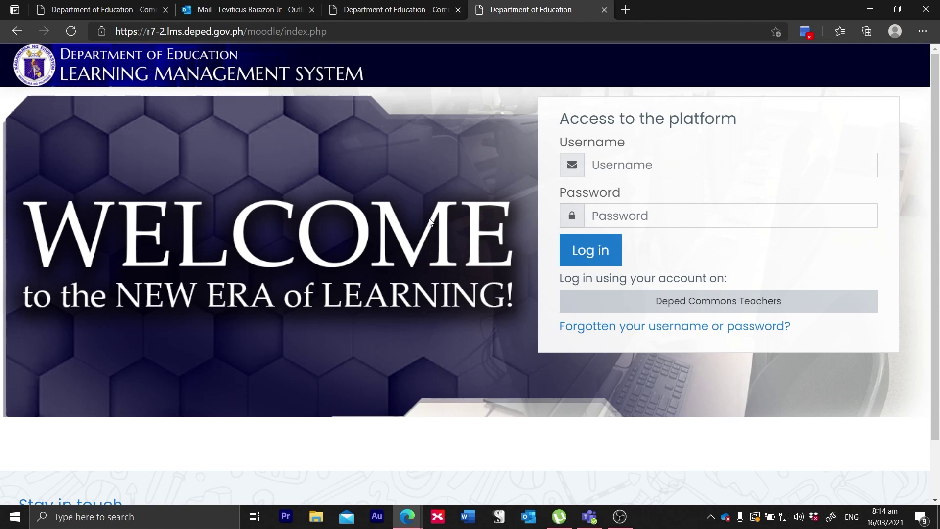
{"action": "left_click", "coordinate": [627, 169]}
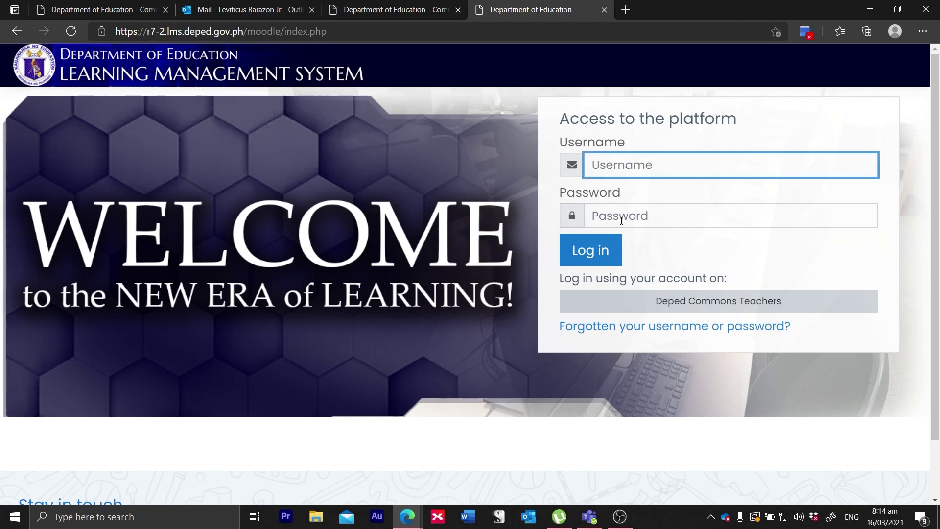
{"action": "left_click", "coordinate": [646, 213]}
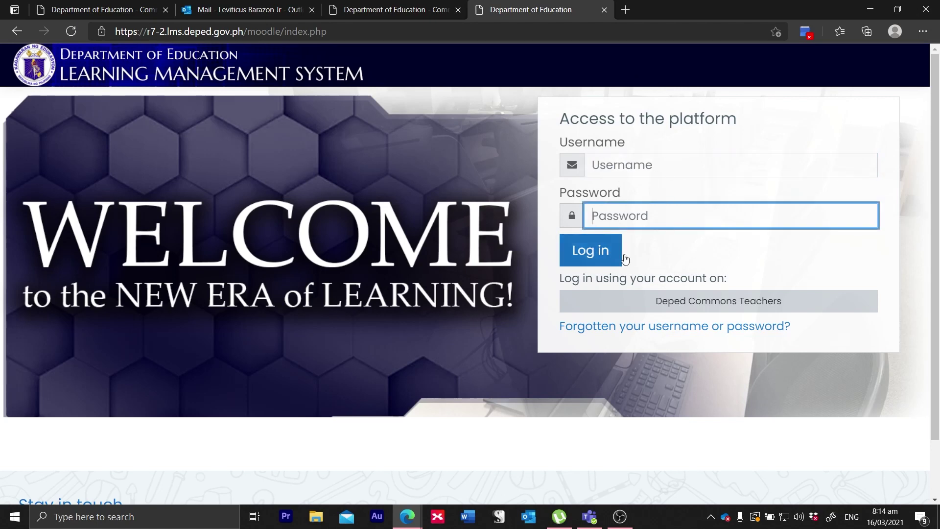
{"action": "left_click", "coordinate": [372, 8]}
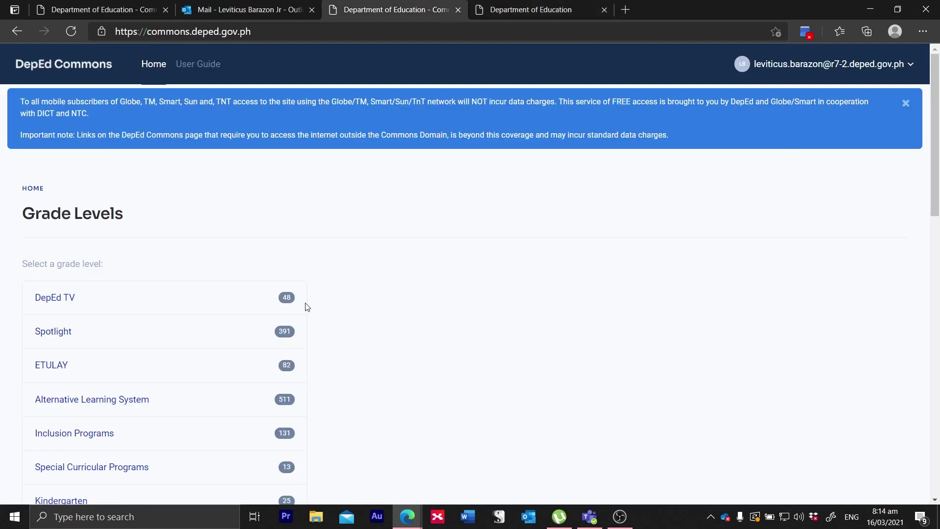
{"action": "left_click", "coordinate": [501, 7]}
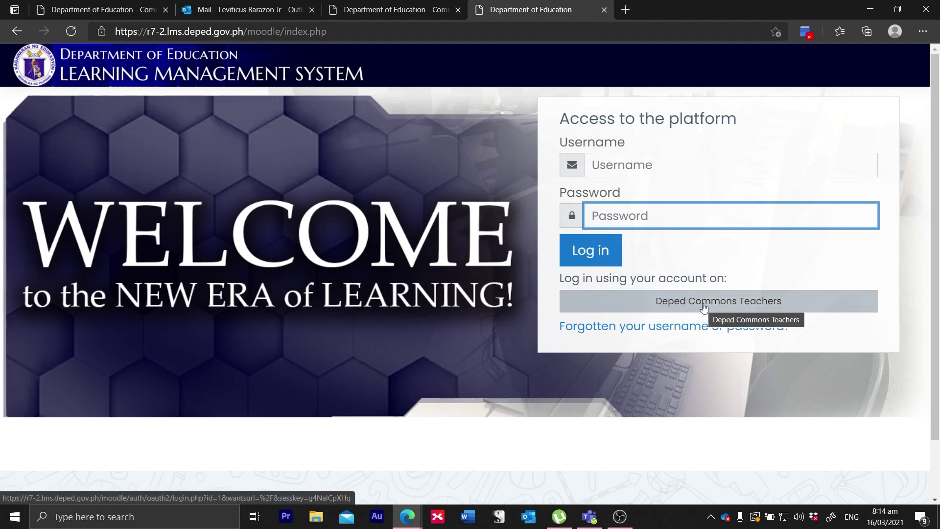
{"action": "left_click", "coordinate": [676, 305]}
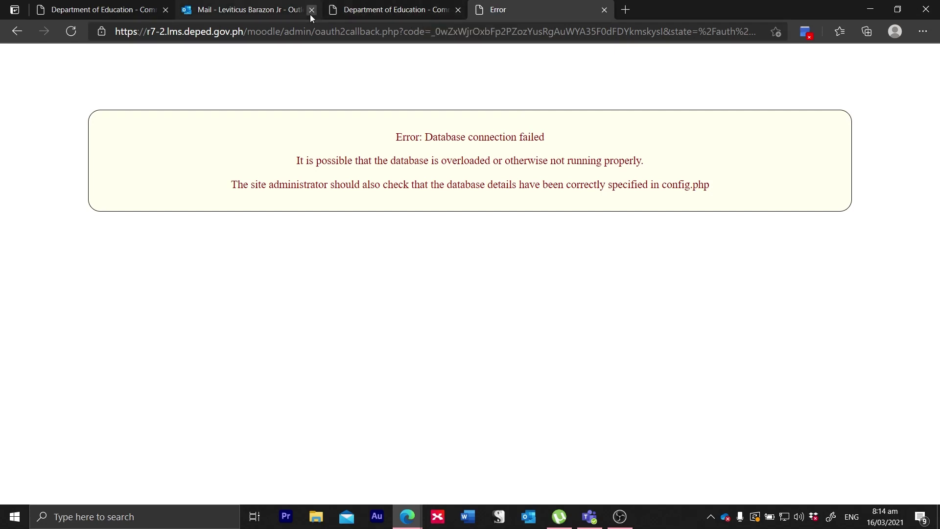
Step: Switch back from the DepEd Commons tab to the LMS error tab and reload the failed sign-in
{"action": "left_click", "coordinate": [389, 10]}
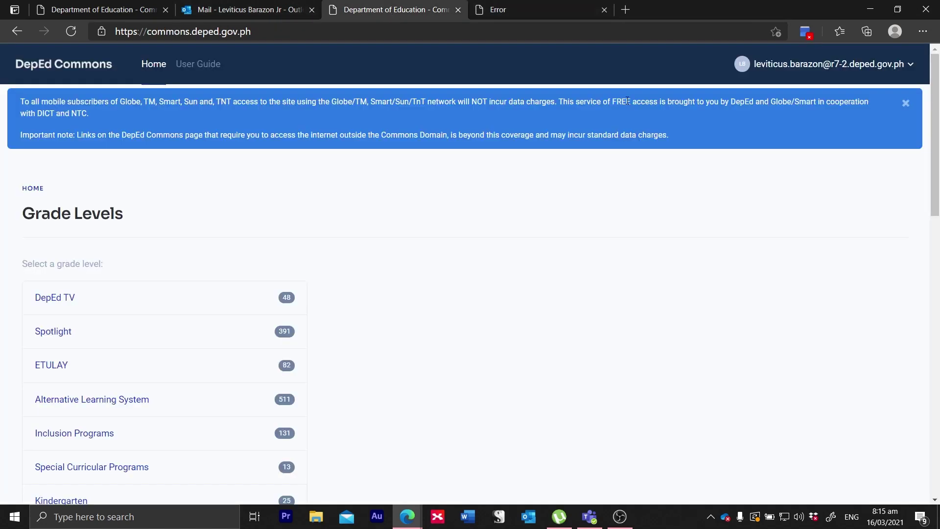
{"action": "left_click", "coordinate": [561, 5]}
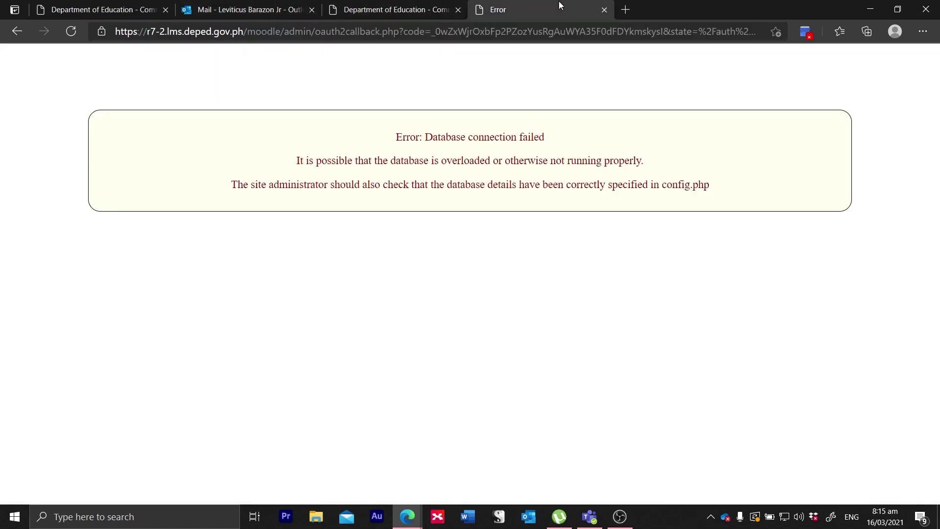
{"action": "left_click", "coordinate": [70, 32]}
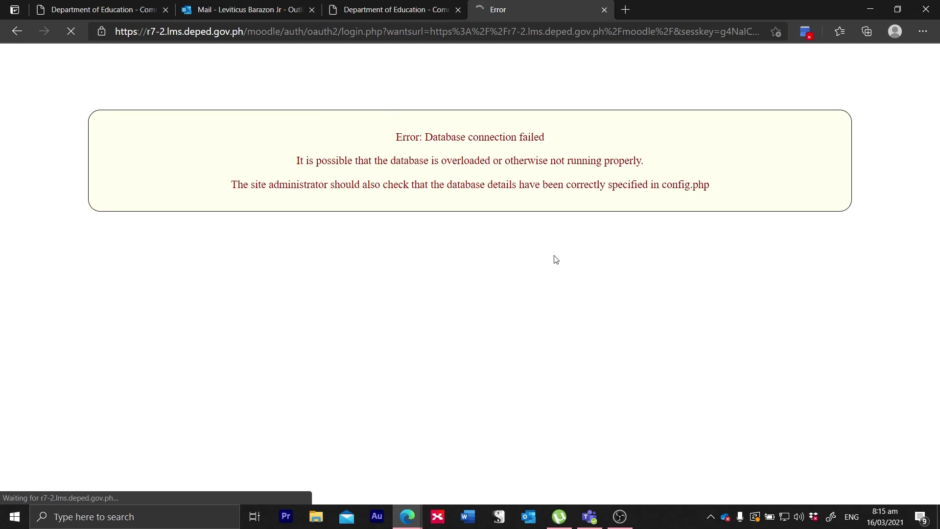
Step: Continue past the 'session timed out' page to log in again
{"action": "left_click", "coordinate": [627, 525]}
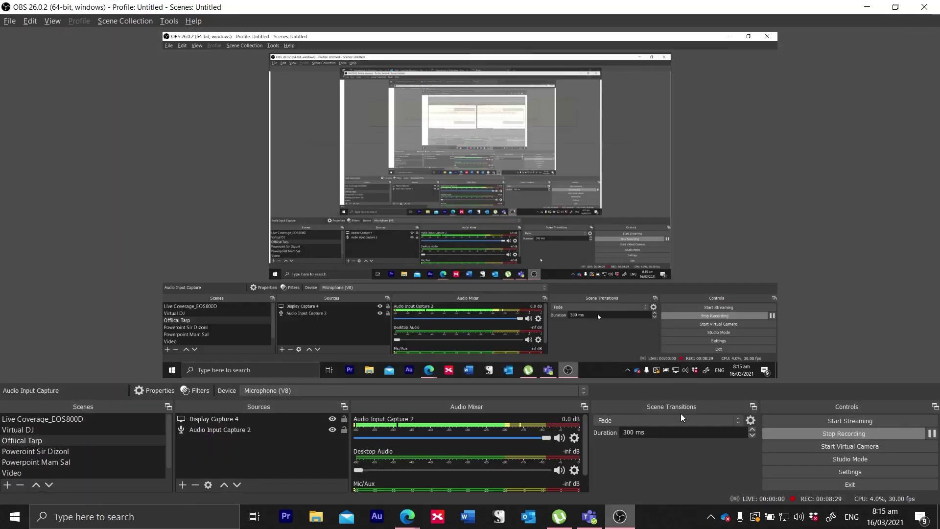
{"action": "left_click", "coordinate": [932, 434]}
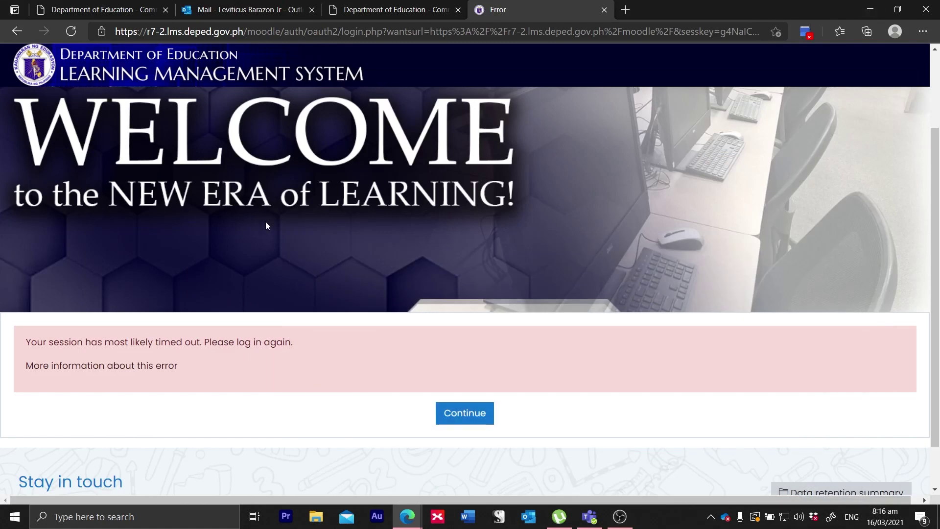
{"action": "scroll", "coordinate": [293, 257], "scroll_direction": "down", "scroll_amount": 1}
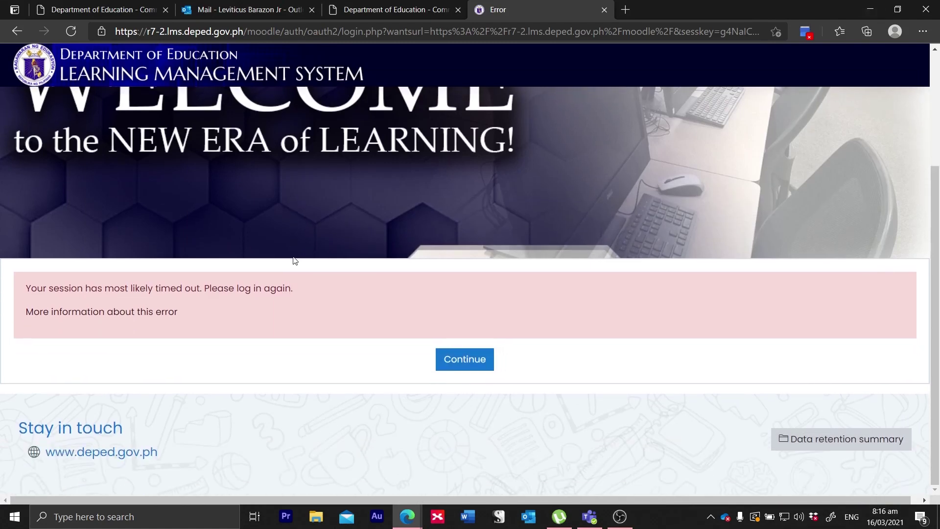
{"action": "scroll", "coordinate": [293, 256], "scroll_direction": "up", "scroll_amount": 2}
{"action": "scroll", "coordinate": [292, 257], "scroll_direction": "down", "scroll_amount": 1}
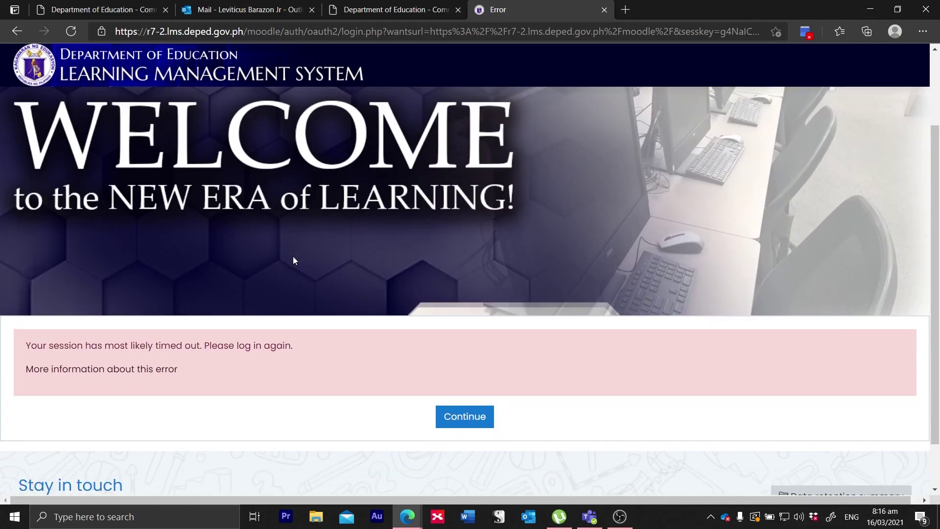
{"action": "scroll", "coordinate": [293, 256], "scroll_direction": "down", "scroll_amount": 1}
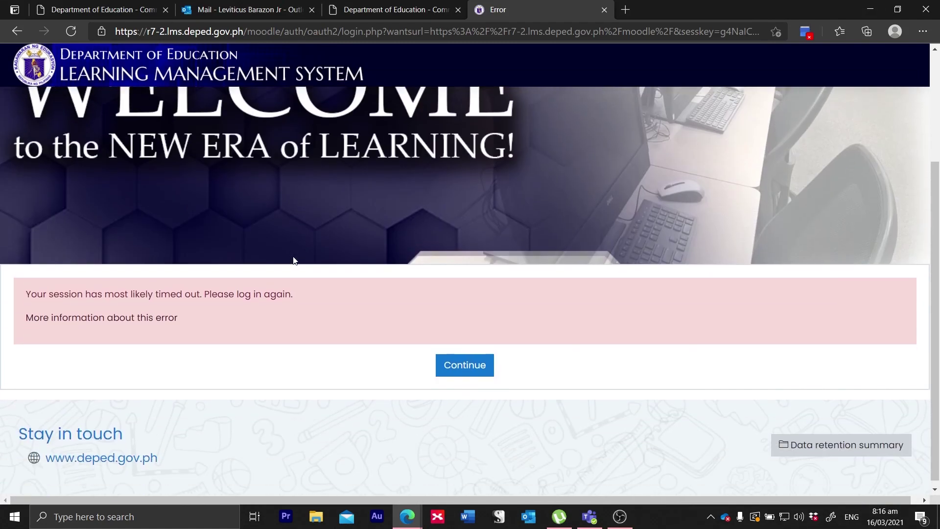
{"action": "left_click", "coordinate": [458, 371]}
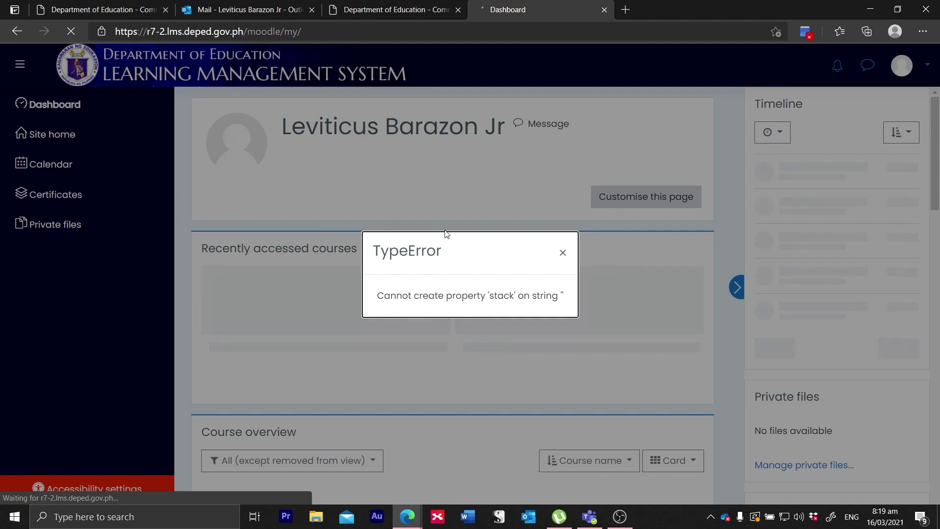
Step: Dismiss the TypeError message and close the account menu
{"action": "key", "text": "Escape"}
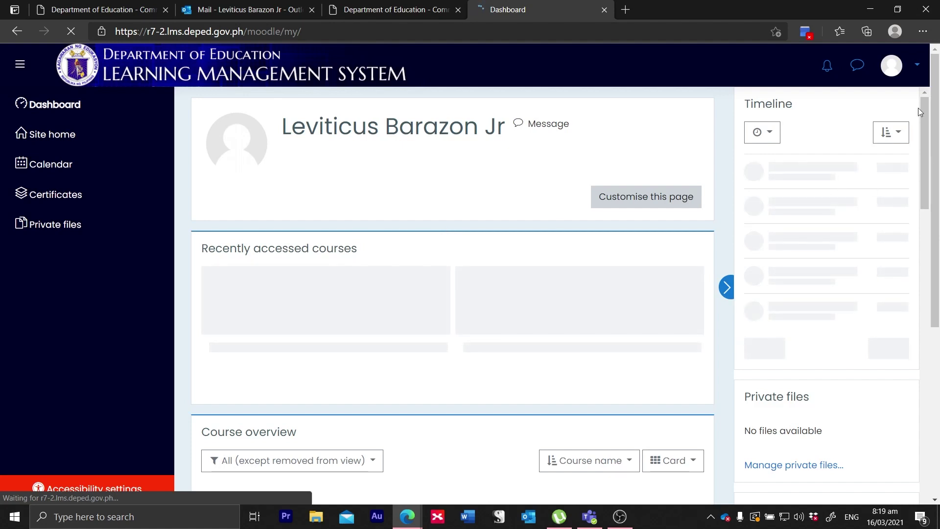
{"action": "left_click", "coordinate": [900, 77]}
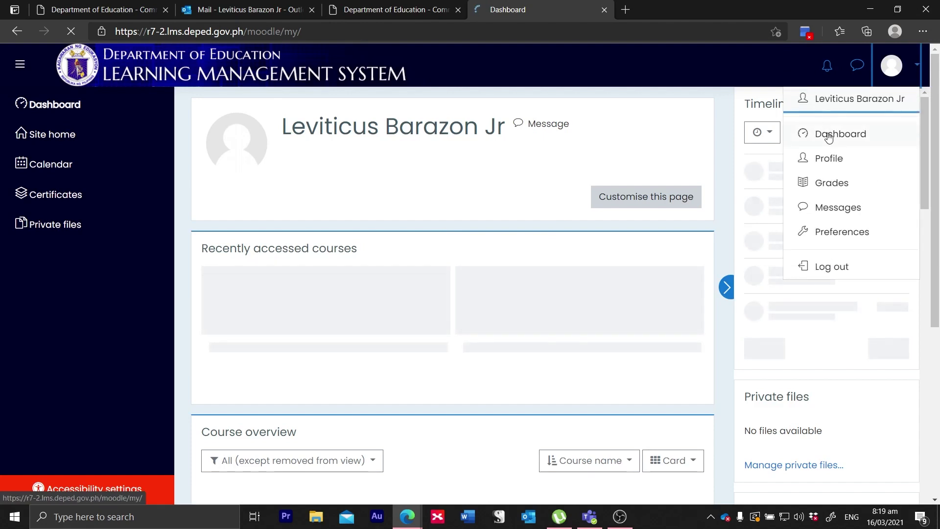
{"action": "left_click", "coordinate": [833, 159]}
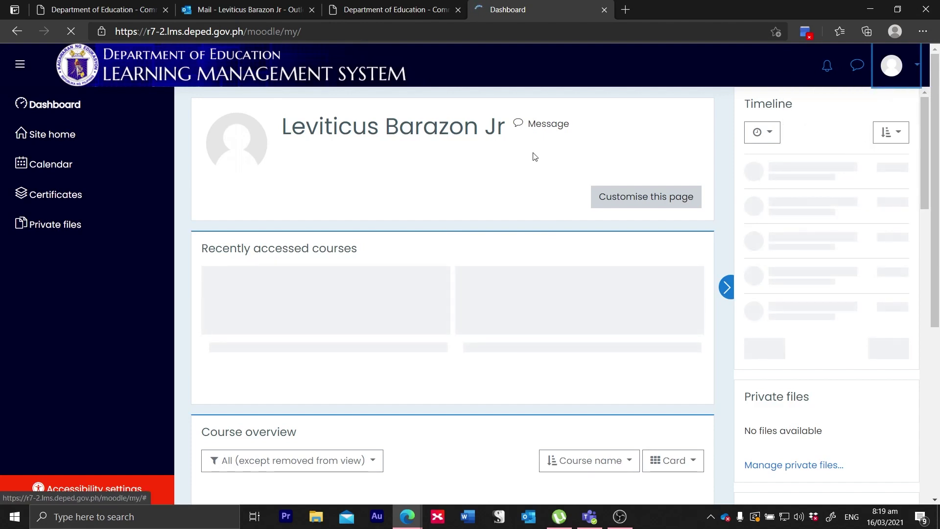
{"action": "scroll", "coordinate": [533, 156], "scroll_direction": "down", "scroll_amount": 5}
{"action": "scroll", "coordinate": [534, 156], "scroll_direction": "up", "scroll_amount": 3}
{"action": "scroll", "coordinate": [533, 156], "scroll_direction": "down", "scroll_amount": 1}
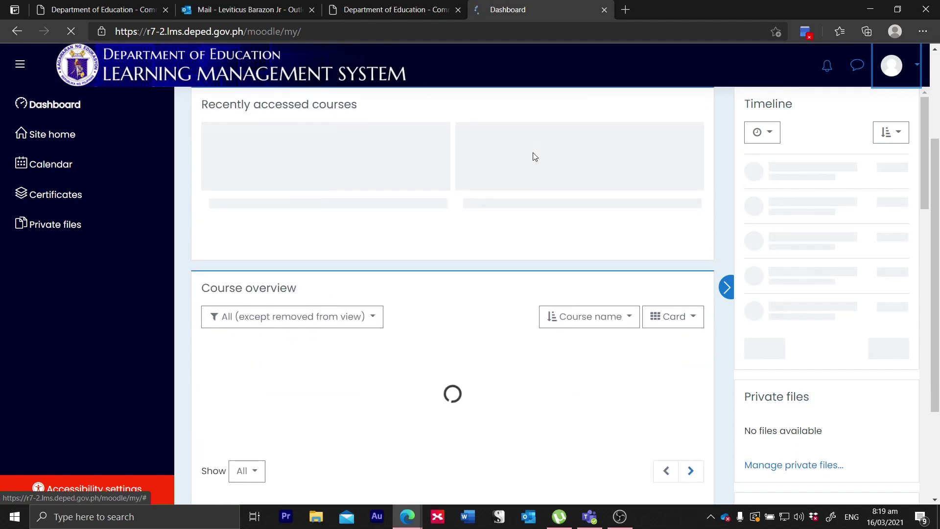
{"action": "scroll", "coordinate": [534, 156], "scroll_direction": "up", "scroll_amount": 3}
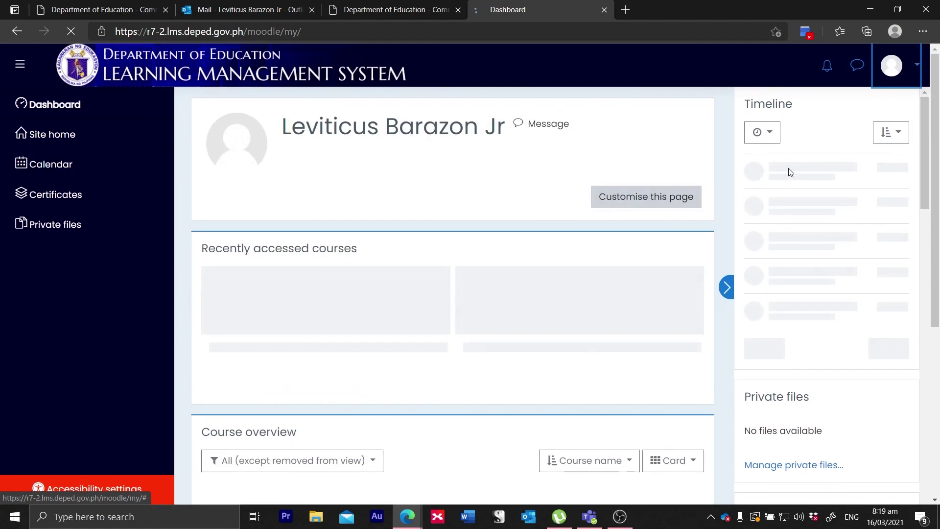
Step: Go to the Preferences page from the avatar menu, reloading after the database error
{"action": "left_click", "coordinate": [914, 68]}
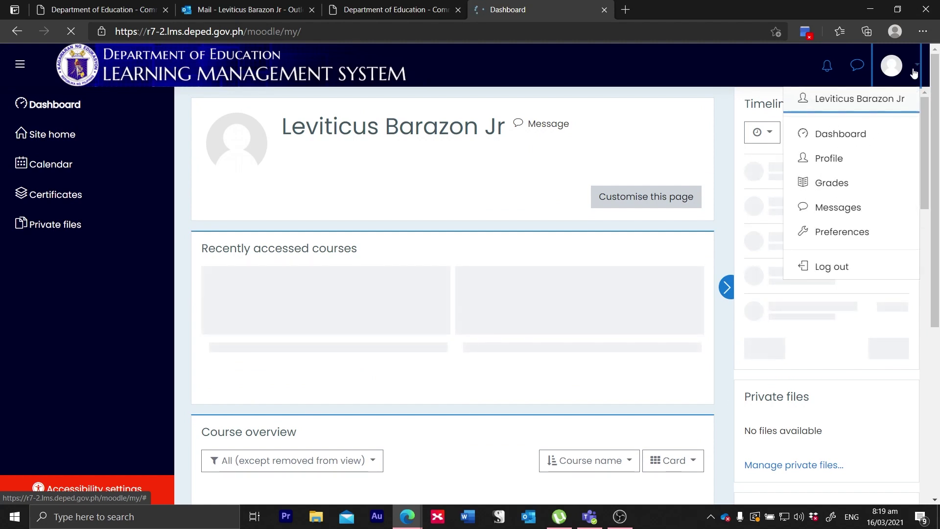
{"action": "left_click", "coordinate": [828, 238]}
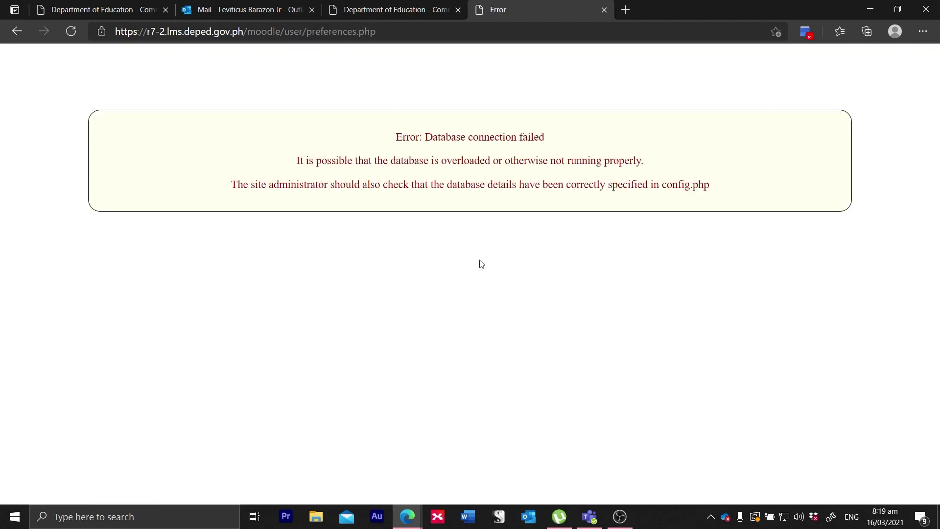
{"action": "left_click", "coordinate": [75, 32]}
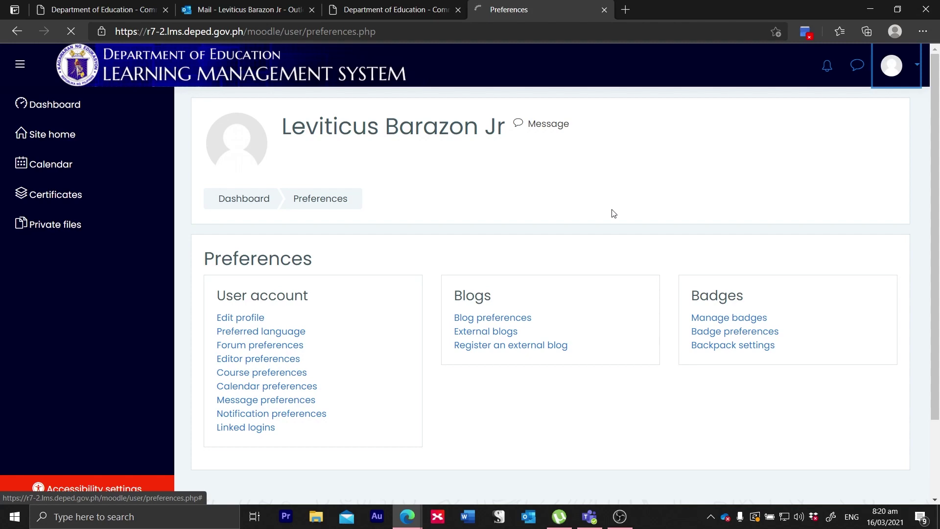
{"action": "scroll", "coordinate": [613, 214], "scroll_direction": "down", "scroll_amount": 2}
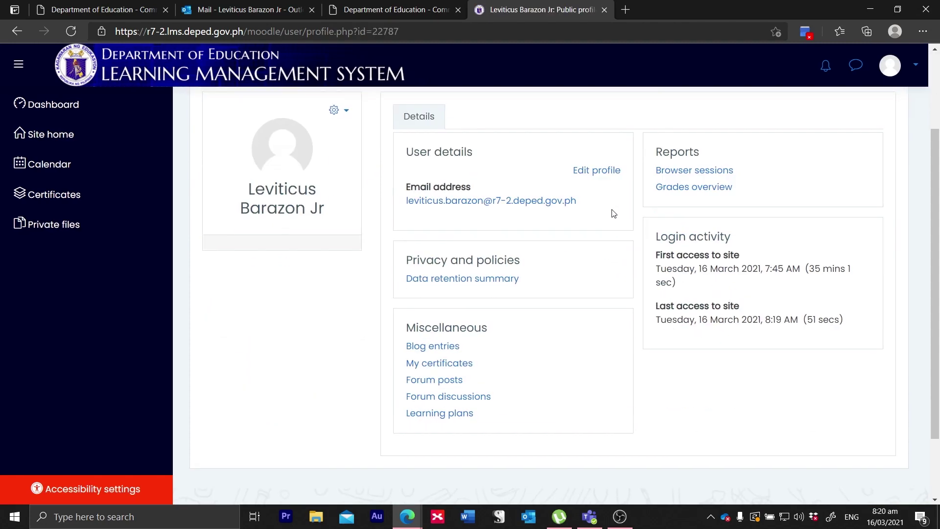
{"action": "scroll", "coordinate": [613, 213], "scroll_direction": "down", "scroll_amount": 1}
{"action": "scroll", "coordinate": [613, 213], "scroll_direction": "down", "scroll_amount": 1}
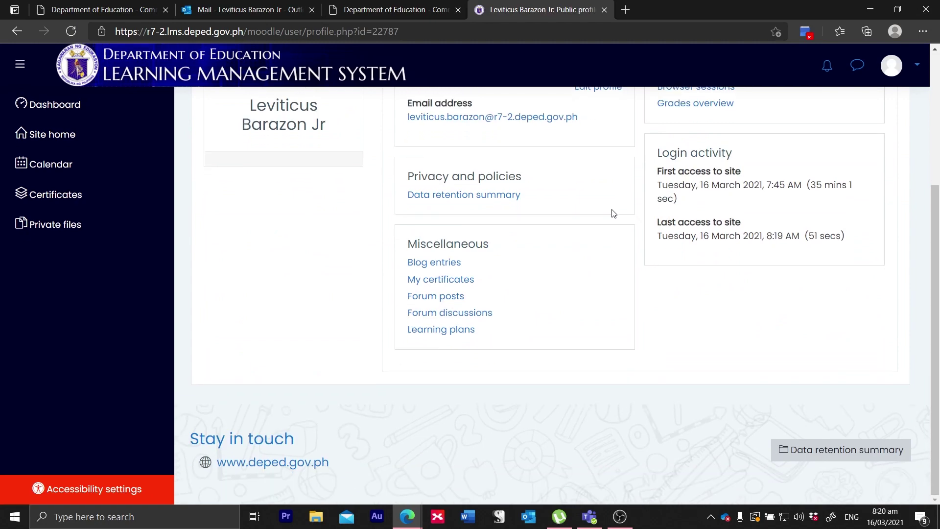
{"action": "scroll", "coordinate": [613, 213], "scroll_direction": "up", "scroll_amount": 2}
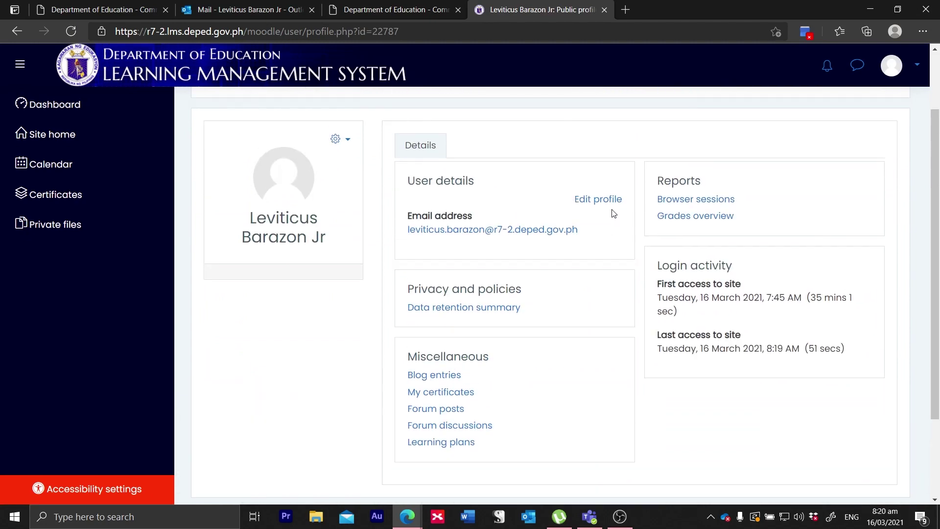
Step: Open Edit profile from the gear menu, start adding a user picture, and bring up File Explorer
{"action": "left_click", "coordinate": [337, 141]}
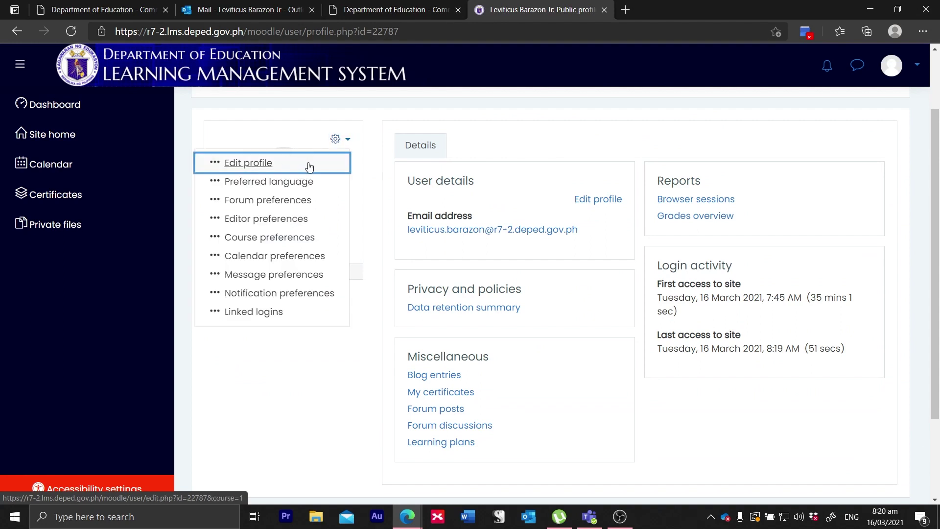
{"action": "left_click", "coordinate": [256, 163]}
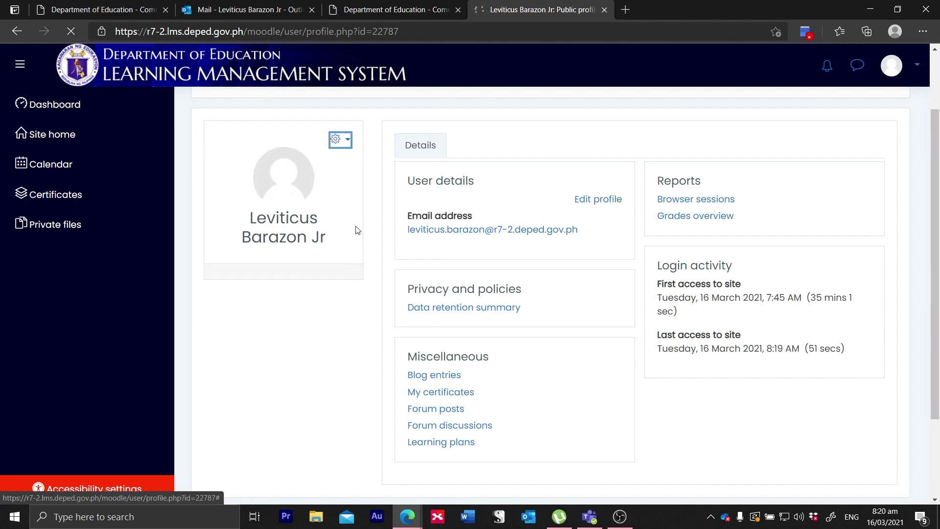
{"action": "scroll", "coordinate": [445, 318], "scroll_direction": "down", "scroll_amount": 6}
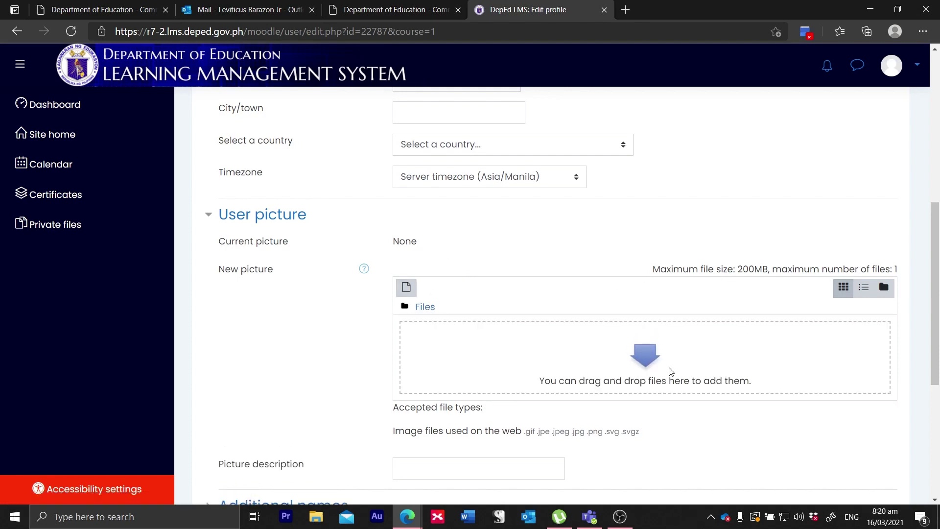
{"action": "left_click", "coordinate": [669, 371]}
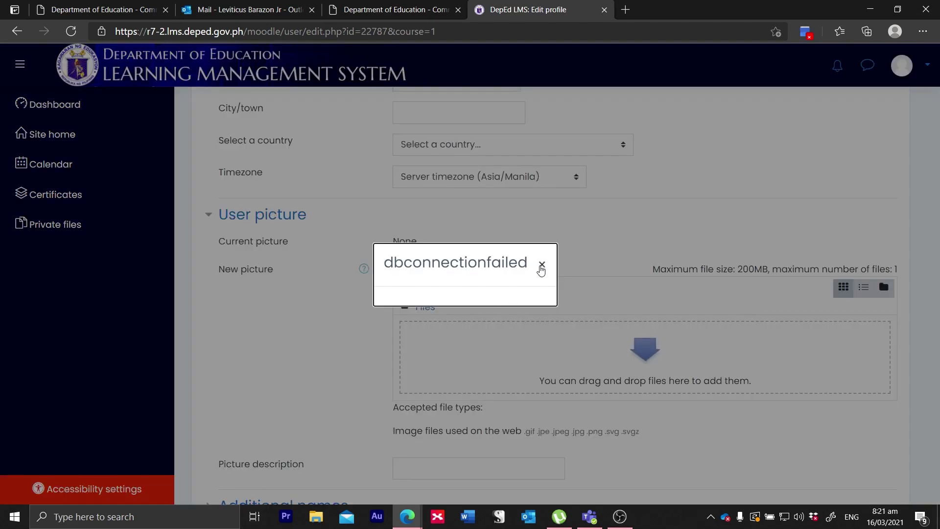
{"action": "left_click", "coordinate": [542, 264]}
{"action": "left_click", "coordinate": [315, 519]}
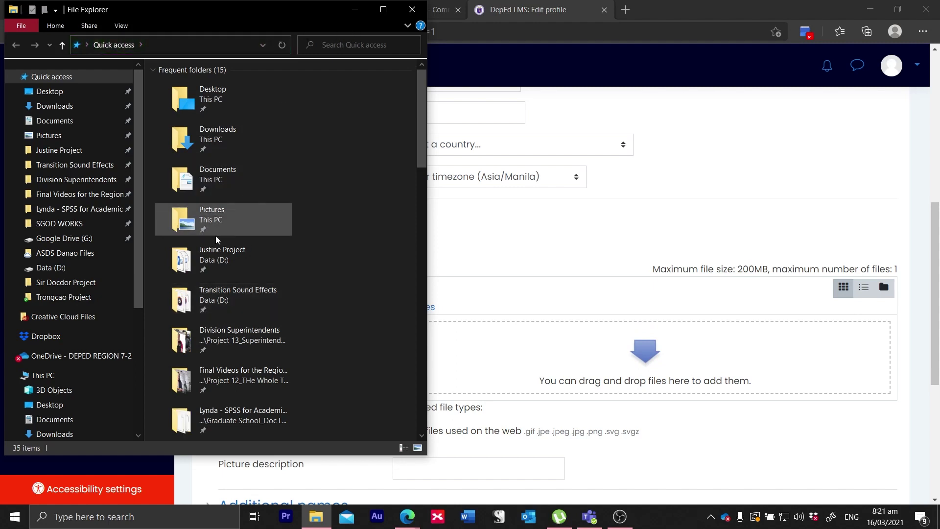
Step: Open Pictures > Lev Pictures, preview Lev Pic3, then drag it into the profile's picture area
{"action": "double_click", "coordinate": [206, 219]}
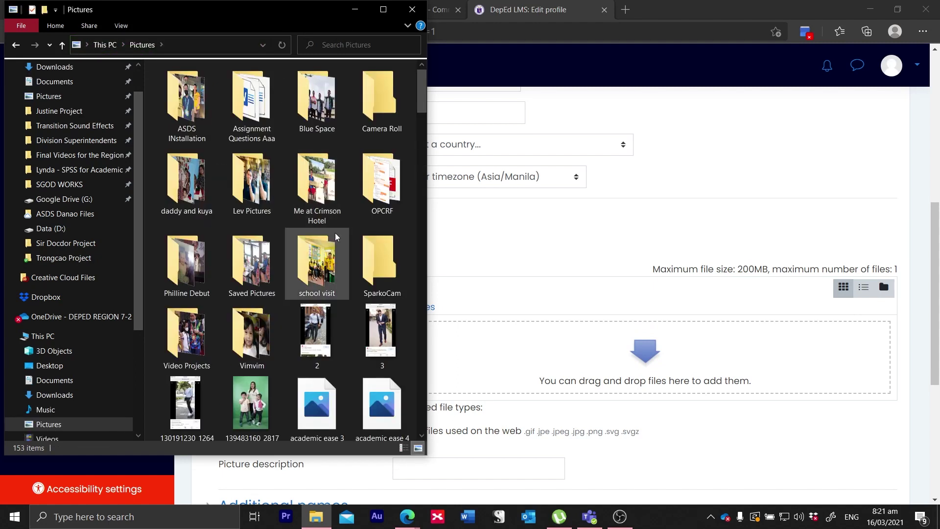
{"action": "double_click", "coordinate": [249, 181]}
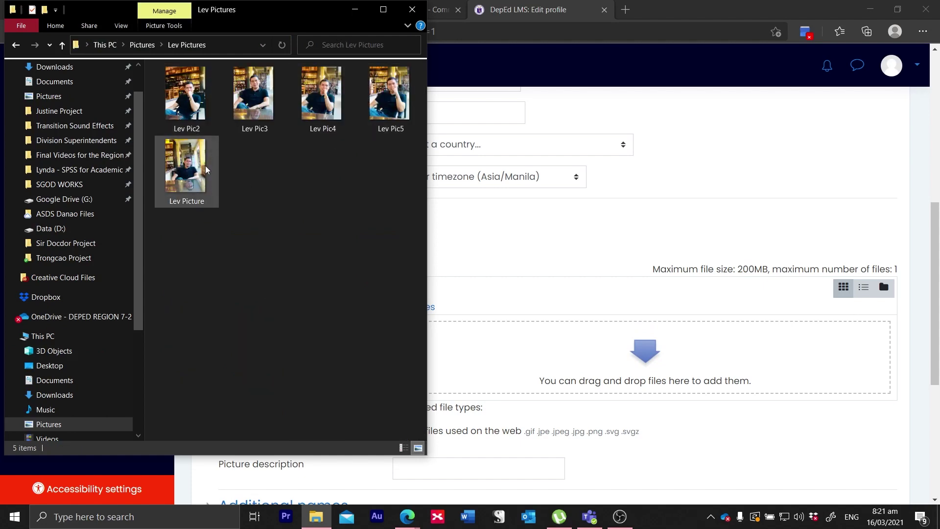
{"action": "double_click", "coordinate": [255, 96]}
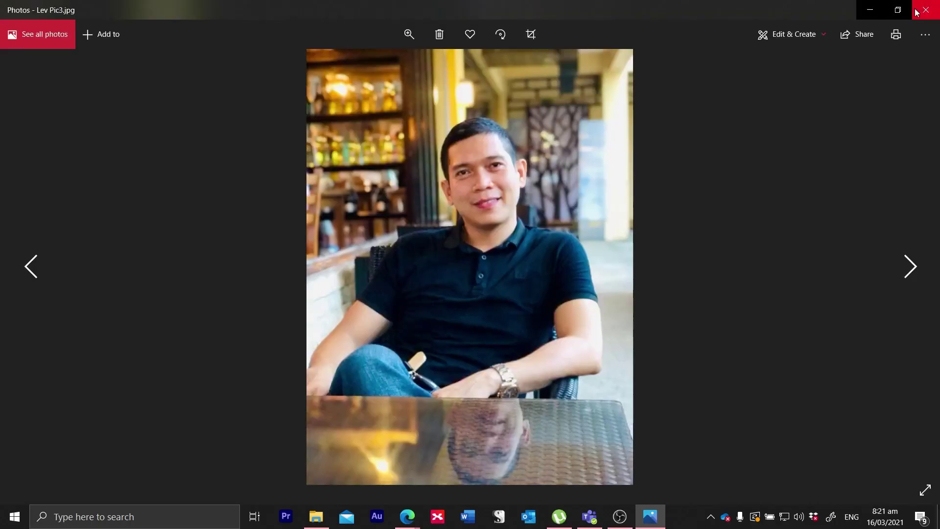
{"action": "left_click", "coordinate": [925, 10]}
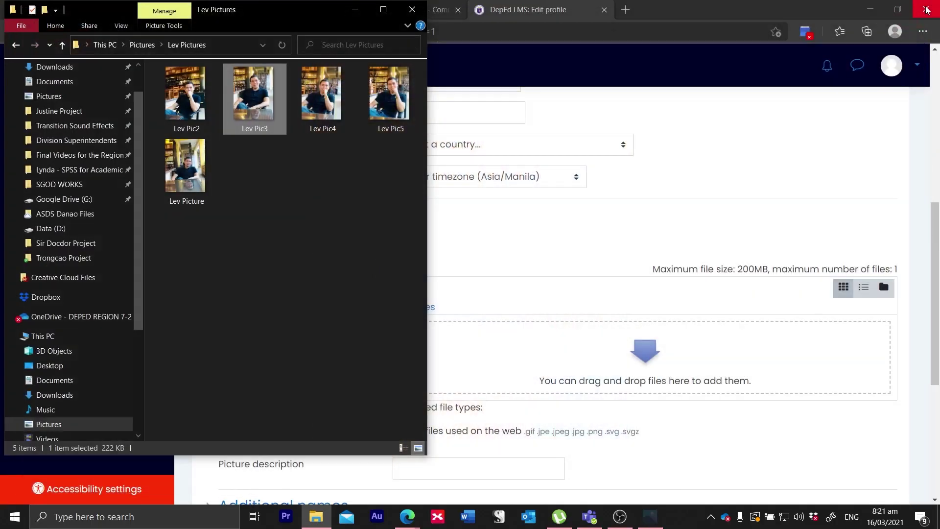
{"action": "left_click_drag", "start_coordinate": [272, 107], "coordinate": [602, 373]}
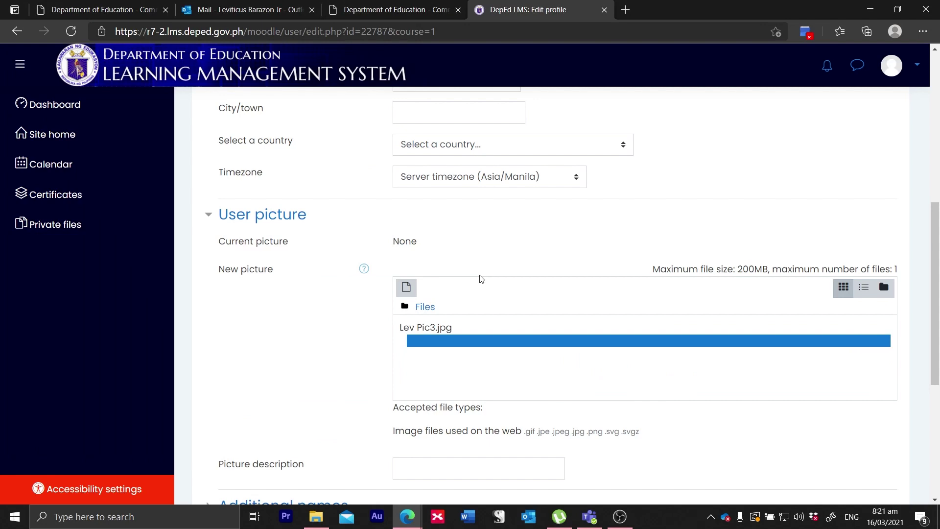
Step: Save the profile with Update profile so Lev Pic3 becomes the profile picture
{"action": "scroll", "coordinate": [437, 252], "scroll_direction": "up", "scroll_amount": 8}
{"action": "scroll", "coordinate": [440, 252], "scroll_direction": "down", "scroll_amount": 4}
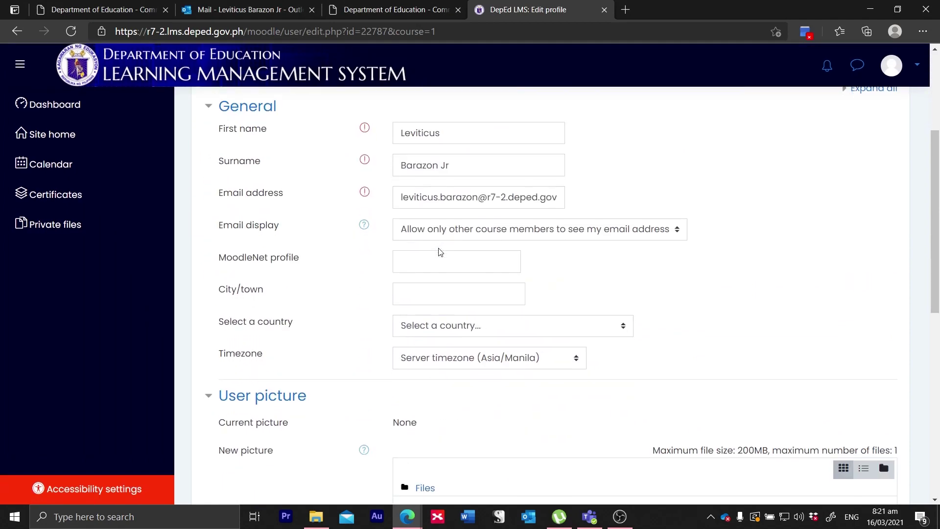
{"action": "scroll", "coordinate": [440, 252], "scroll_direction": "down", "scroll_amount": 6}
{"action": "scroll", "coordinate": [440, 252], "scroll_direction": "up", "scroll_amount": 7}
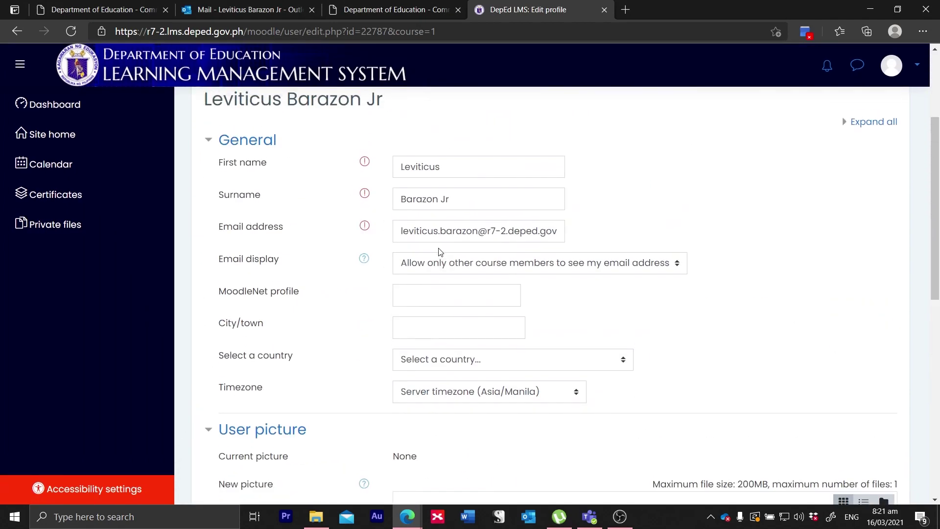
{"action": "scroll", "coordinate": [440, 252], "scroll_direction": "up", "scroll_amount": 3}
{"action": "scroll", "coordinate": [440, 252], "scroll_direction": "down", "scroll_amount": 8}
{"action": "scroll", "coordinate": [439, 252], "scroll_direction": "up", "scroll_amount": 3}
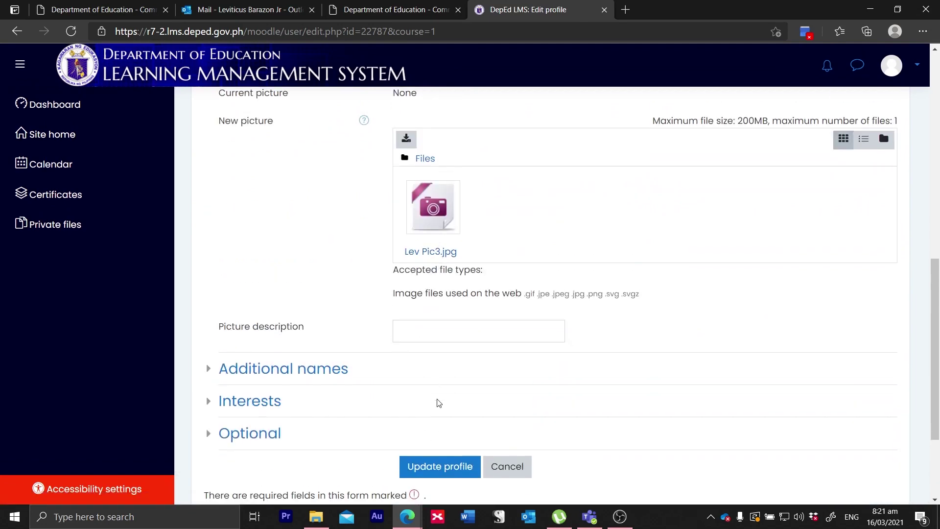
{"action": "scroll", "coordinate": [438, 402], "scroll_direction": "down", "scroll_amount": 1}
{"action": "left_click", "coordinate": [454, 446]}
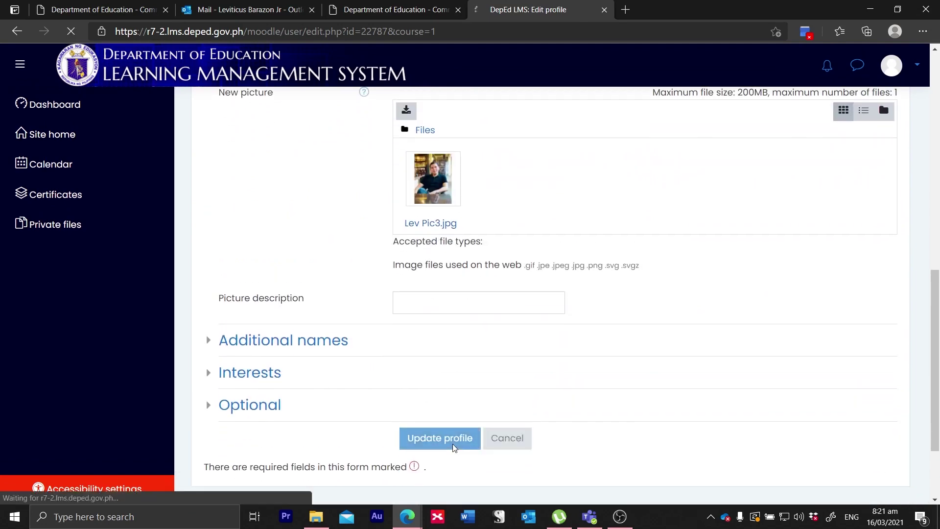
{"action": "scroll", "coordinate": [431, 346], "scroll_direction": "up", "scroll_amount": 10}
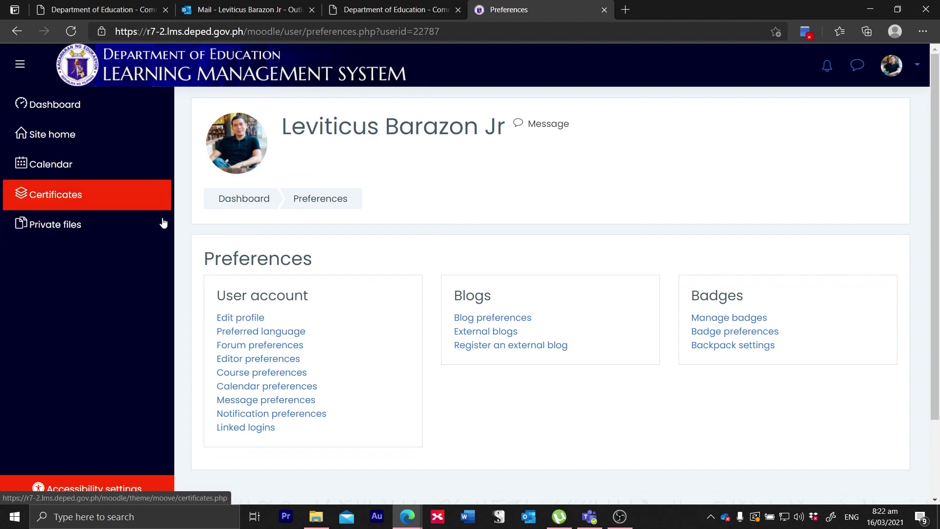
{"action": "left_click", "coordinate": [104, 138]}
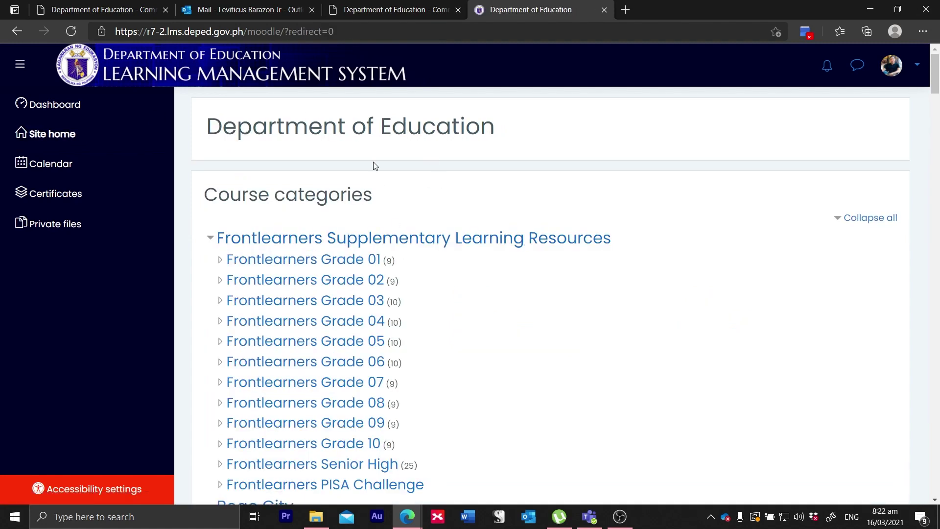
{"action": "scroll", "coordinate": [415, 255], "scroll_direction": "down", "scroll_amount": 5}
{"action": "scroll", "coordinate": [415, 255], "scroll_direction": "down", "scroll_amount": 3}
{"action": "scroll", "coordinate": [415, 256], "scroll_direction": "up", "scroll_amount": 3}
{"action": "scroll", "coordinate": [416, 256], "scroll_direction": "down", "scroll_amount": 1}
{"action": "scroll", "coordinate": [415, 256], "scroll_direction": "up", "scroll_amount": 5}
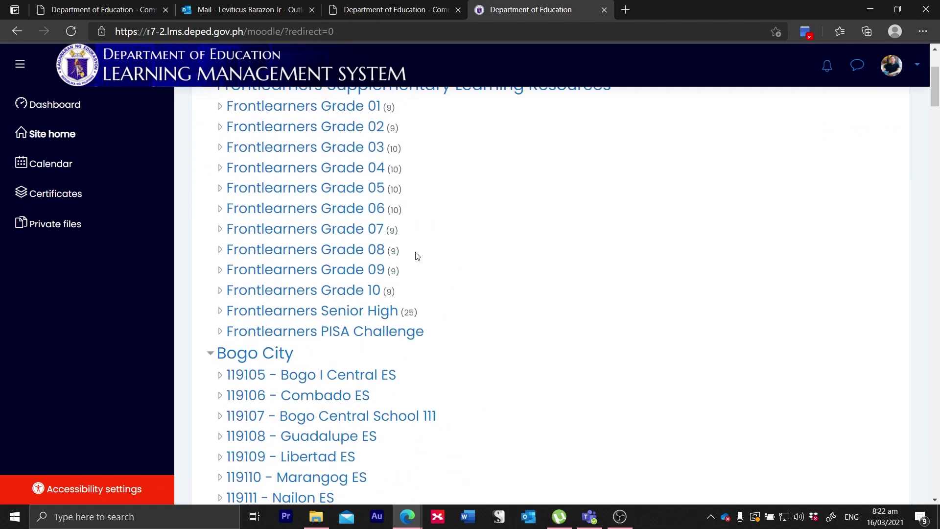
{"action": "scroll", "coordinate": [416, 256], "scroll_direction": "down", "scroll_amount": 1}
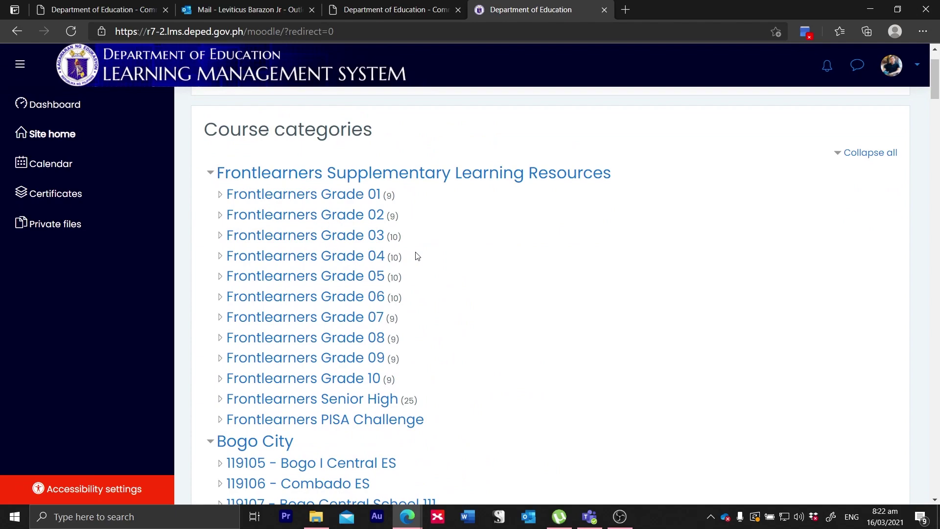
{"action": "scroll", "coordinate": [417, 256], "scroll_direction": "down", "scroll_amount": 15}
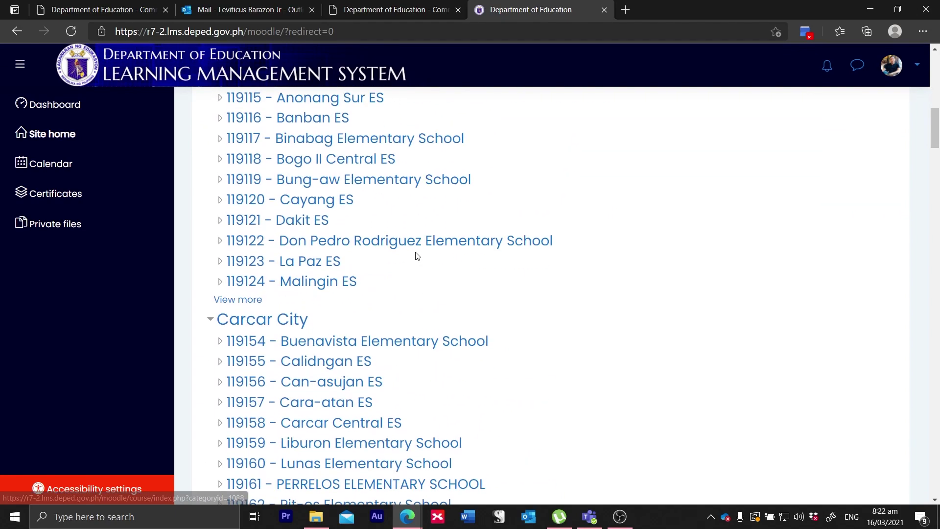
{"action": "scroll", "coordinate": [416, 256], "scroll_direction": "down", "scroll_amount": 17}
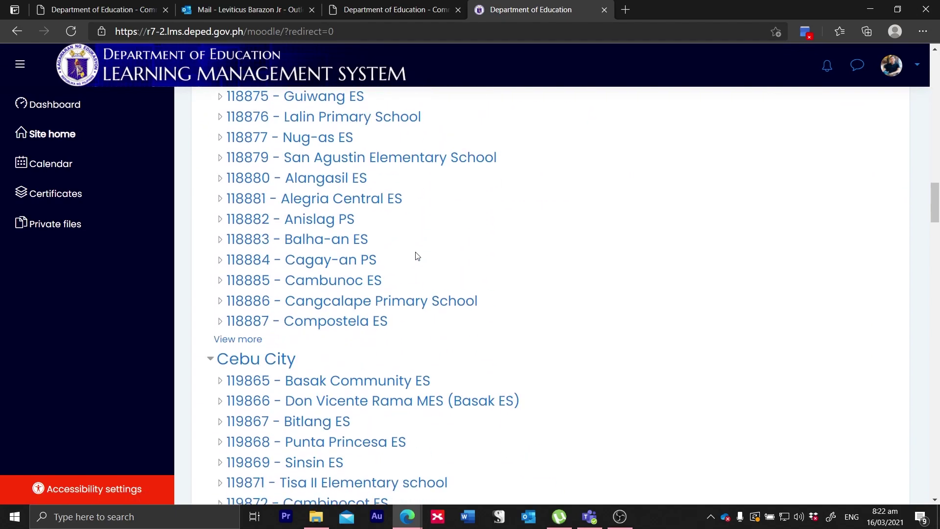
{"action": "scroll", "coordinate": [416, 256], "scroll_direction": "down", "scroll_amount": 14}
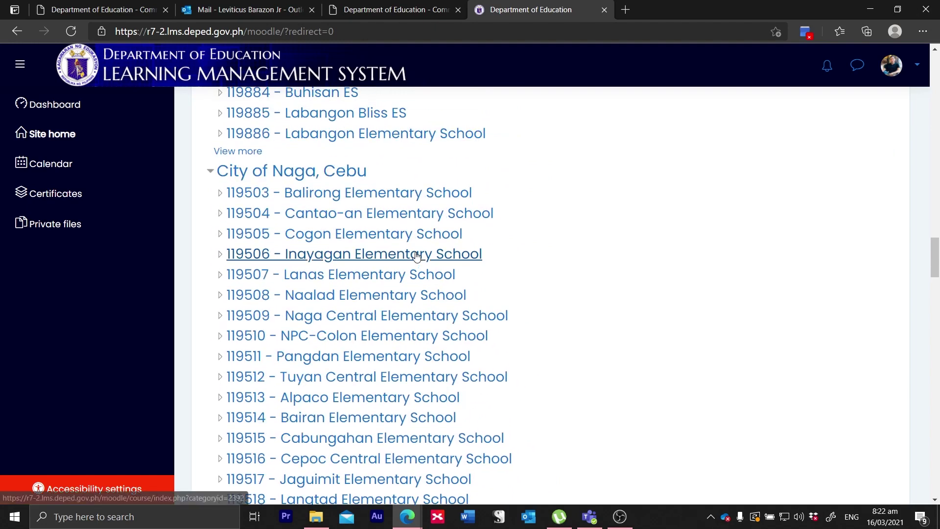
{"action": "scroll", "coordinate": [416, 256], "scroll_direction": "down", "scroll_amount": 3}
{"action": "scroll", "coordinate": [417, 256], "scroll_direction": "up", "scroll_amount": 5}
{"action": "scroll", "coordinate": [416, 256], "scroll_direction": "down", "scroll_amount": 7}
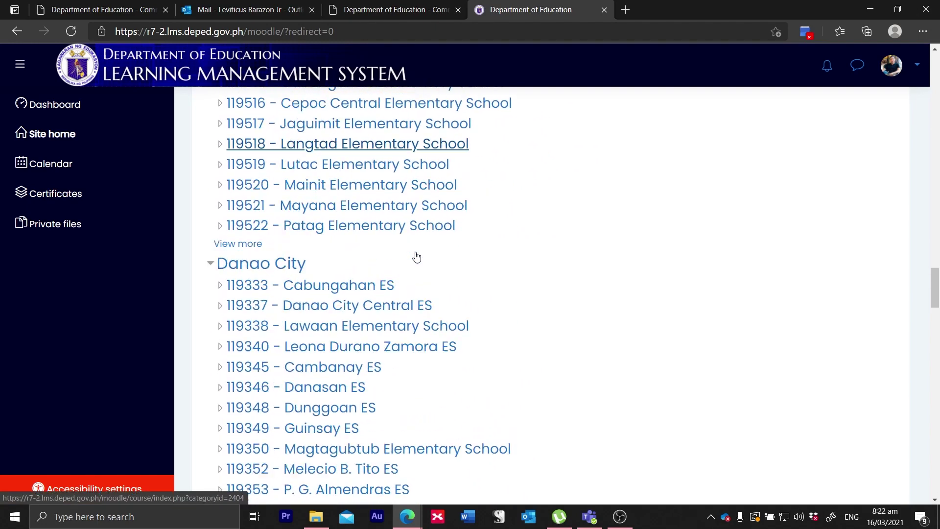
{"action": "scroll", "coordinate": [364, 286], "scroll_direction": "down", "scroll_amount": 2}
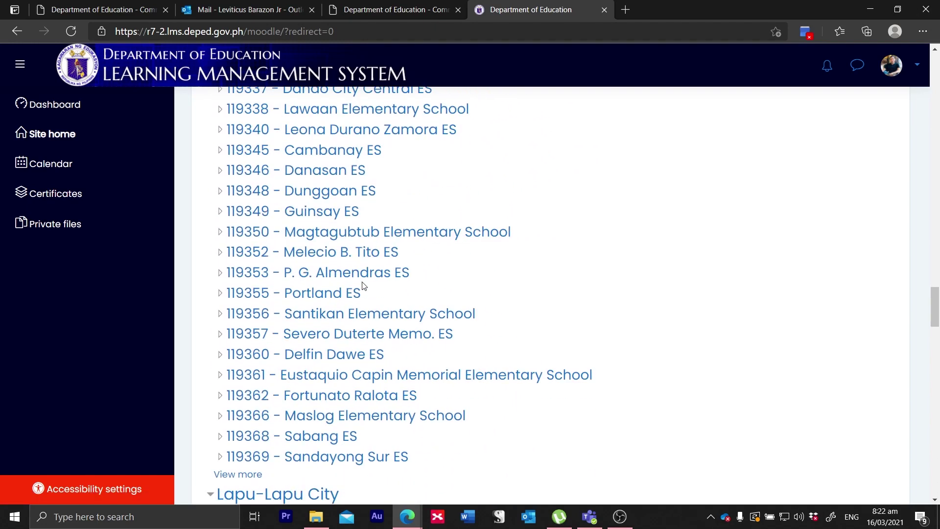
{"action": "scroll", "coordinate": [363, 286], "scroll_direction": "down", "scroll_amount": 1}
{"action": "scroll", "coordinate": [363, 286], "scroll_direction": "up", "scroll_amount": 3}
{"action": "scroll", "coordinate": [362, 286], "scroll_direction": "down", "scroll_amount": 2}
{"action": "scroll", "coordinate": [363, 286], "scroll_direction": "up", "scroll_amount": 1}
{"action": "scroll", "coordinate": [363, 286], "scroll_direction": "down", "scroll_amount": 2}
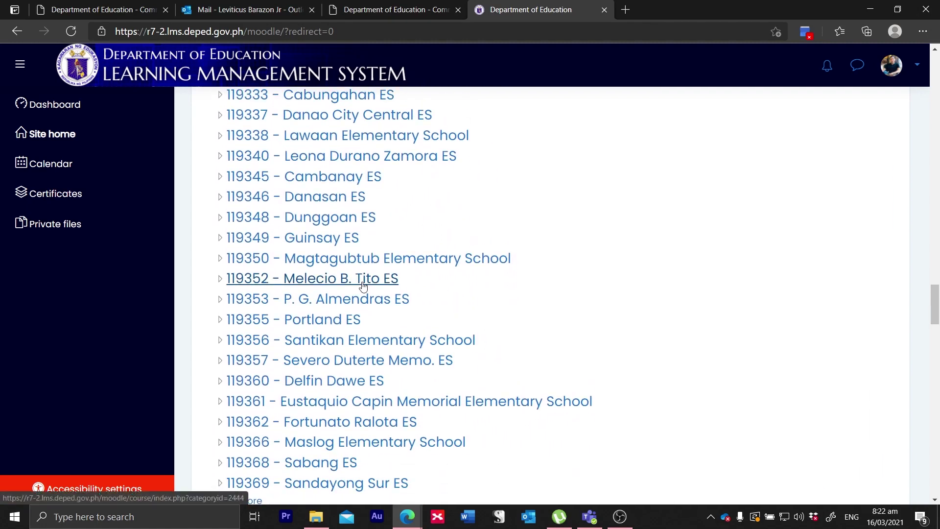
{"action": "scroll", "coordinate": [362, 286], "scroll_direction": "down", "scroll_amount": 1}
{"action": "scroll", "coordinate": [363, 286], "scroll_direction": "up", "scroll_amount": 4}
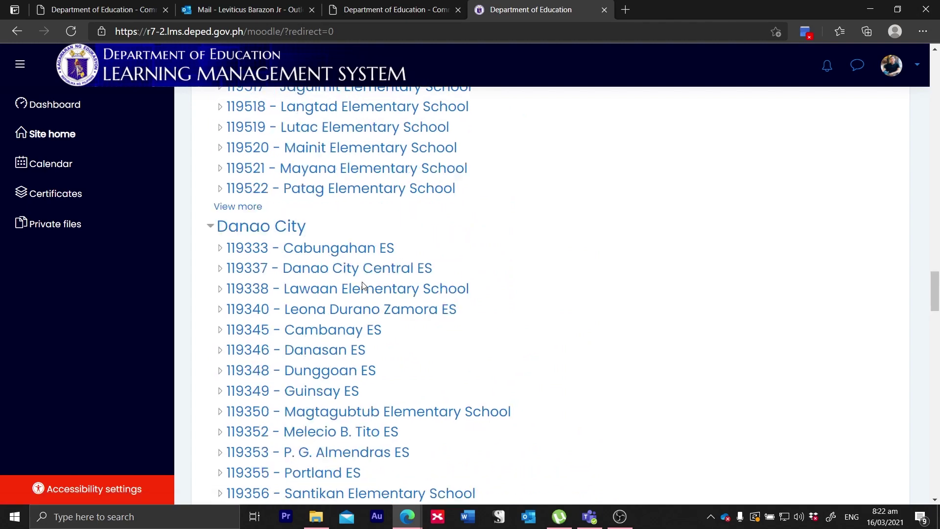
{"action": "scroll", "coordinate": [362, 286], "scroll_direction": "down", "scroll_amount": 1}
{"action": "scroll", "coordinate": [362, 287], "scroll_direction": "down", "scroll_amount": 2}
{"action": "scroll", "coordinate": [363, 286], "scroll_direction": "up", "scroll_amount": 1}
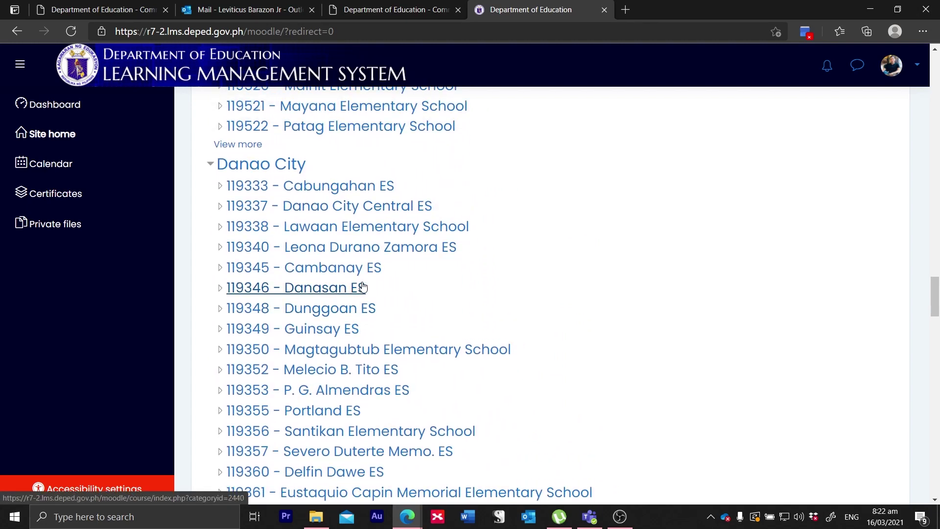
{"action": "scroll", "coordinate": [363, 286], "scroll_direction": "down", "scroll_amount": 2}
{"action": "scroll", "coordinate": [363, 286], "scroll_direction": "up", "scroll_amount": 4}
{"action": "scroll", "coordinate": [363, 287], "scroll_direction": "down", "scroll_amount": 5}
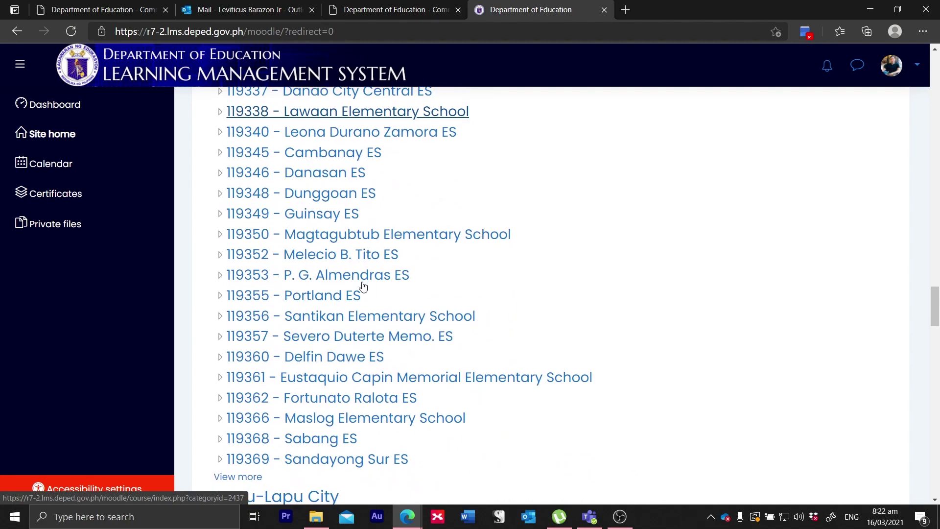
{"action": "scroll", "coordinate": [362, 286], "scroll_direction": "up", "scroll_amount": 12}
{"action": "scroll", "coordinate": [363, 286], "scroll_direction": "up", "scroll_amount": 20}
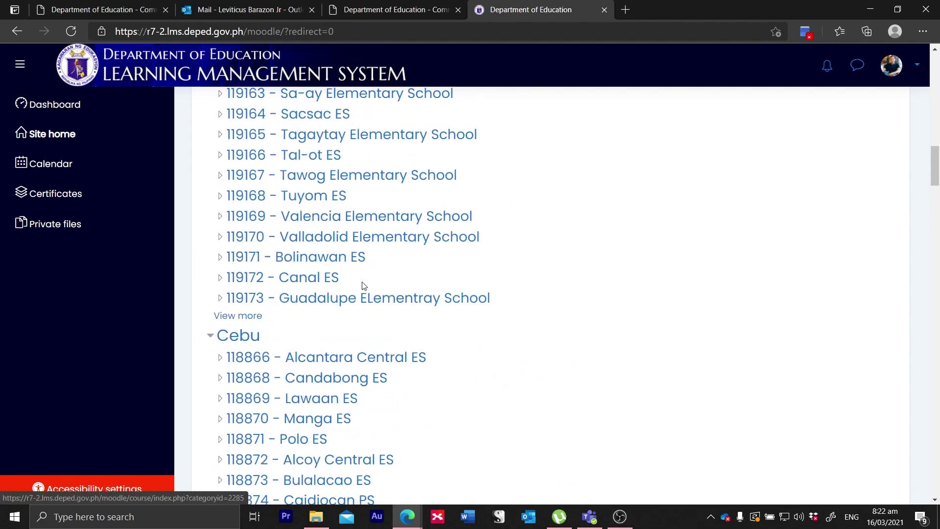
{"action": "scroll", "coordinate": [363, 286], "scroll_direction": "down", "scroll_amount": 20}
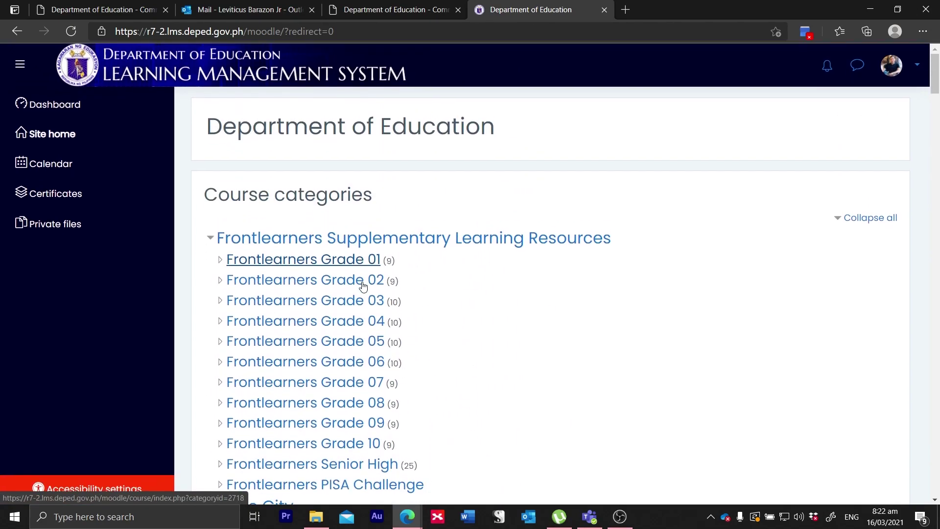
{"action": "scroll", "coordinate": [362, 286], "scroll_direction": "down", "scroll_amount": 20}
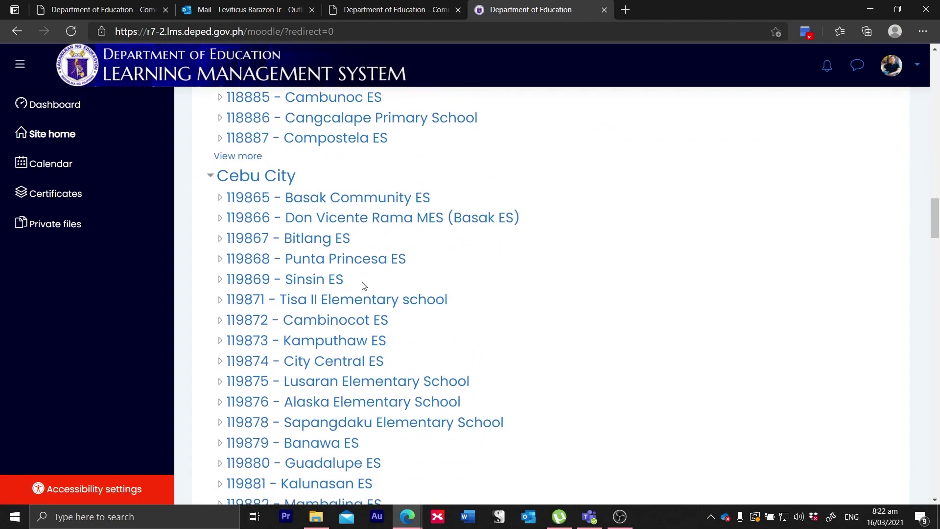
{"action": "scroll", "coordinate": [362, 286], "scroll_direction": "up", "scroll_amount": 20}
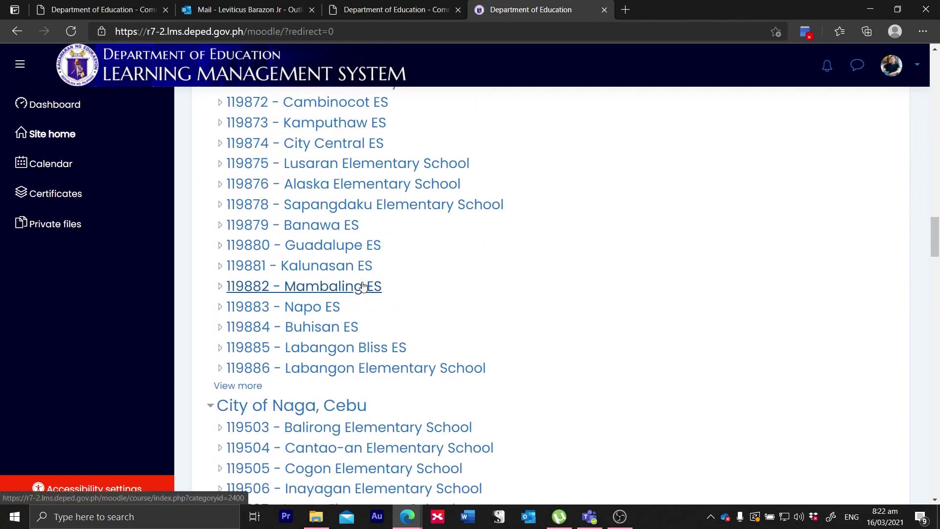
{"action": "scroll", "coordinate": [363, 286], "scroll_direction": "up", "scroll_amount": 16}
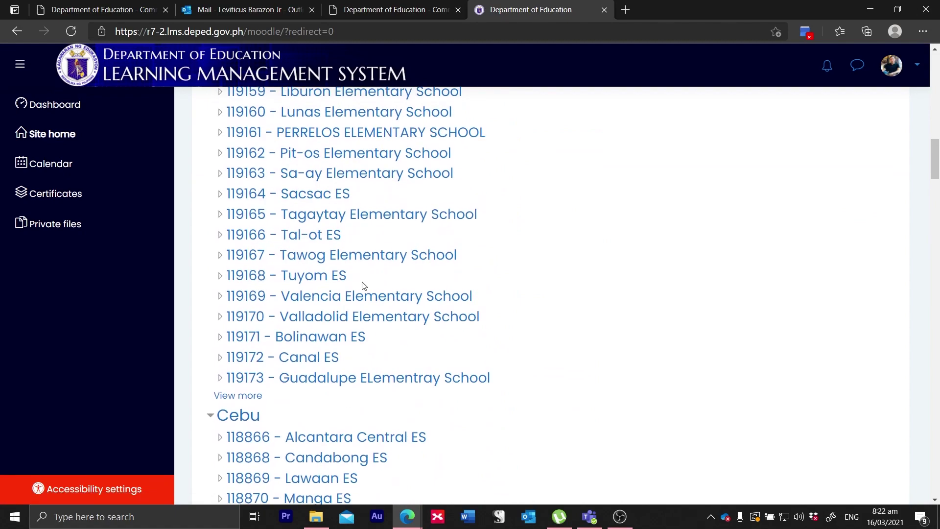
{"action": "scroll", "coordinate": [363, 286], "scroll_direction": "up", "scroll_amount": 3}
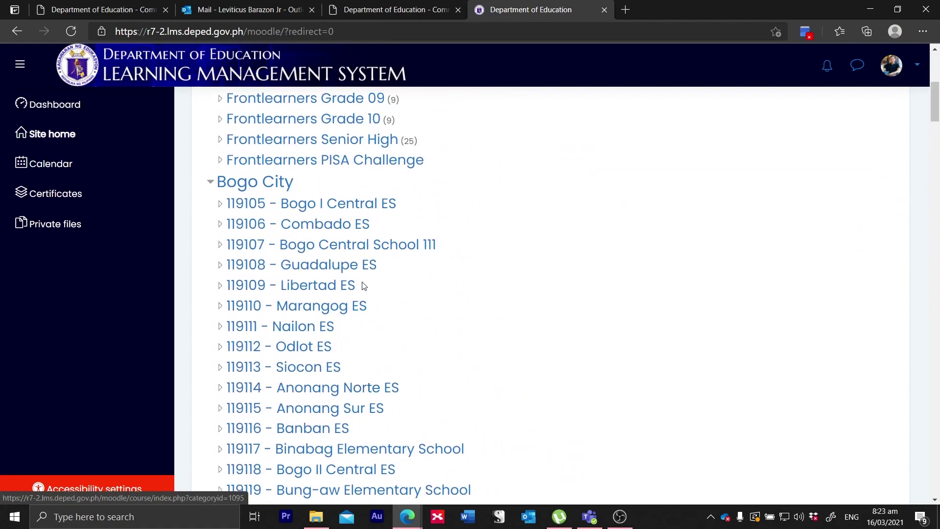
{"action": "scroll", "coordinate": [362, 286], "scroll_direction": "down", "scroll_amount": 15}
{"action": "scroll", "coordinate": [362, 286], "scroll_direction": "down", "scroll_amount": 7}
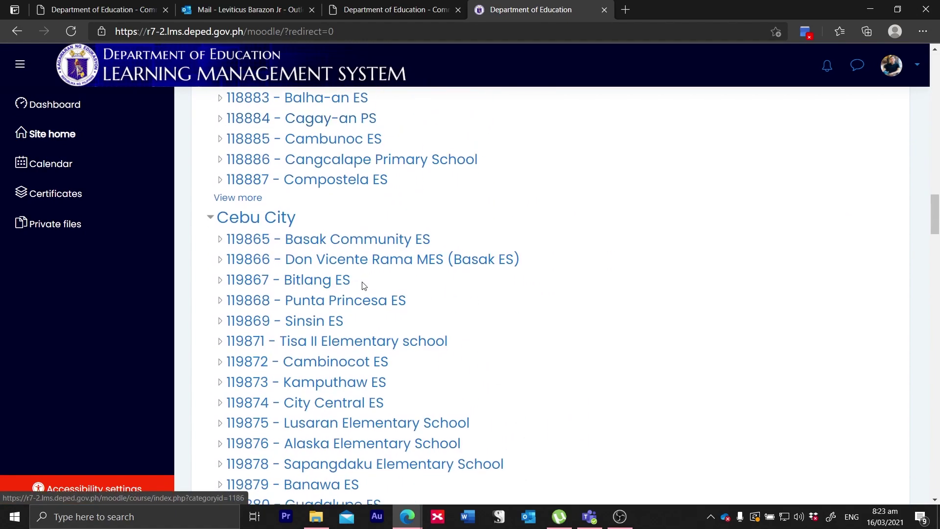
{"action": "scroll", "coordinate": [362, 286], "scroll_direction": "up", "scroll_amount": 2}
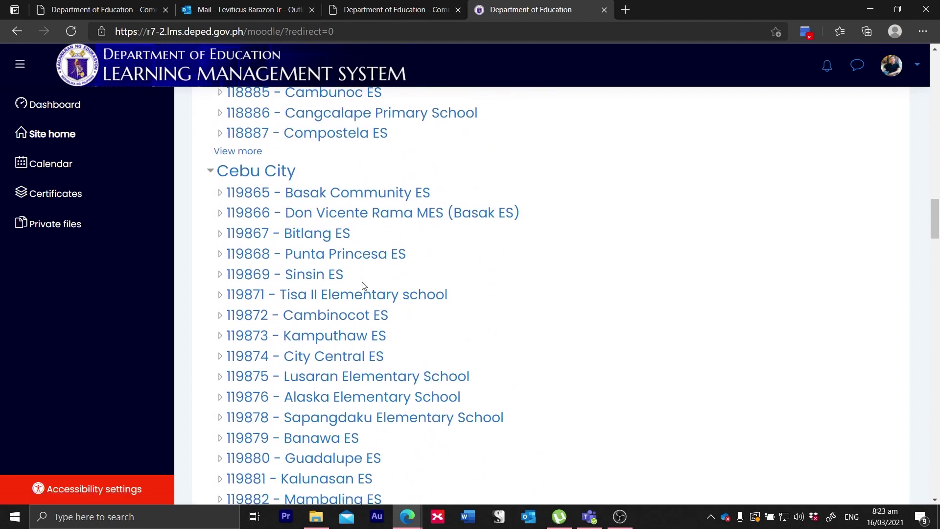
{"action": "scroll", "coordinate": [362, 286], "scroll_direction": "down", "scroll_amount": 10}
{"action": "scroll", "coordinate": [363, 286], "scroll_direction": "down", "scroll_amount": 1}
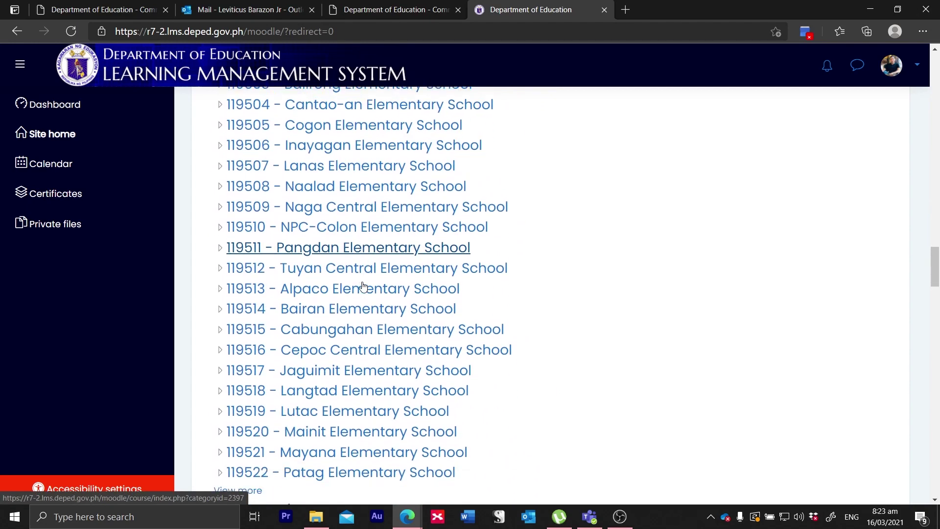
{"action": "scroll", "coordinate": [364, 285], "scroll_direction": "up", "scroll_amount": 2}
{"action": "scroll", "coordinate": [383, 249], "scroll_direction": "down", "scroll_amount": 10}
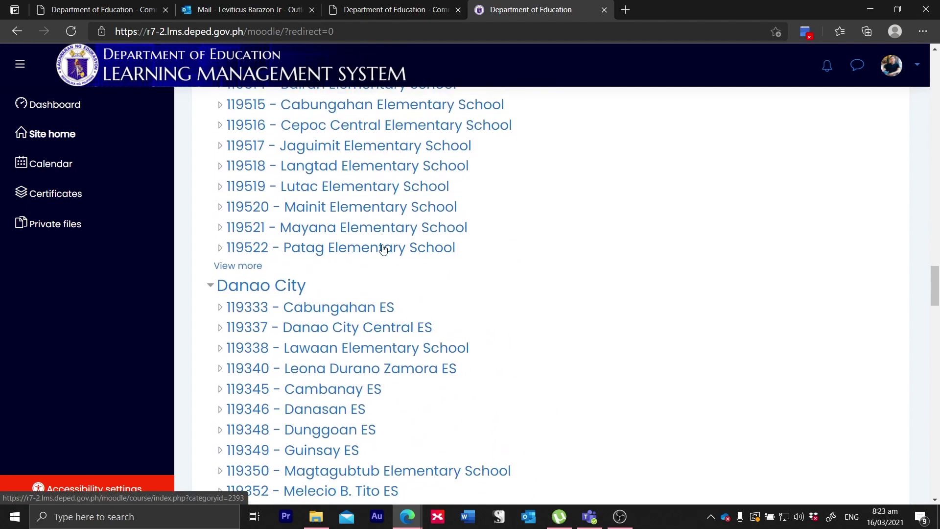
{"action": "scroll", "coordinate": [383, 248], "scroll_direction": "up", "scroll_amount": 1}
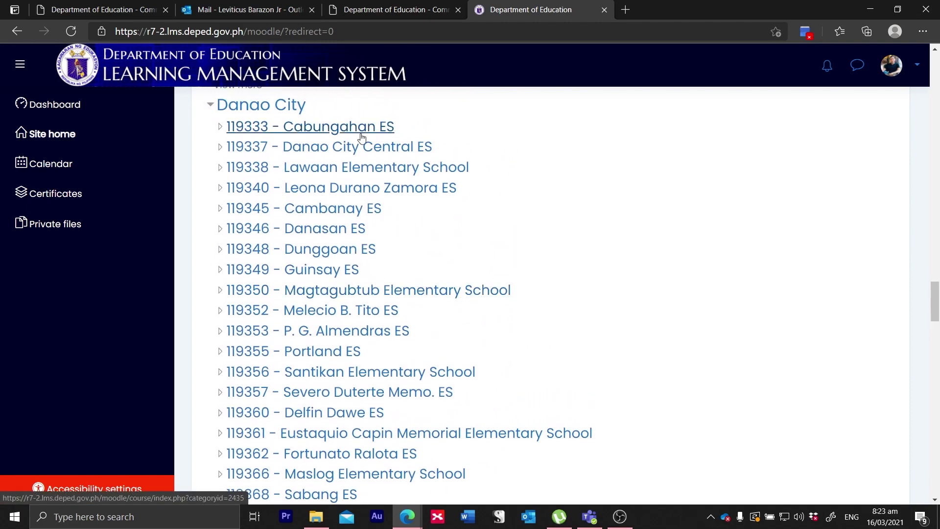
Step: Open the 119337 - Danao City Central ES category and search courses for 'INSET'
{"action": "left_click", "coordinate": [370, 152]}
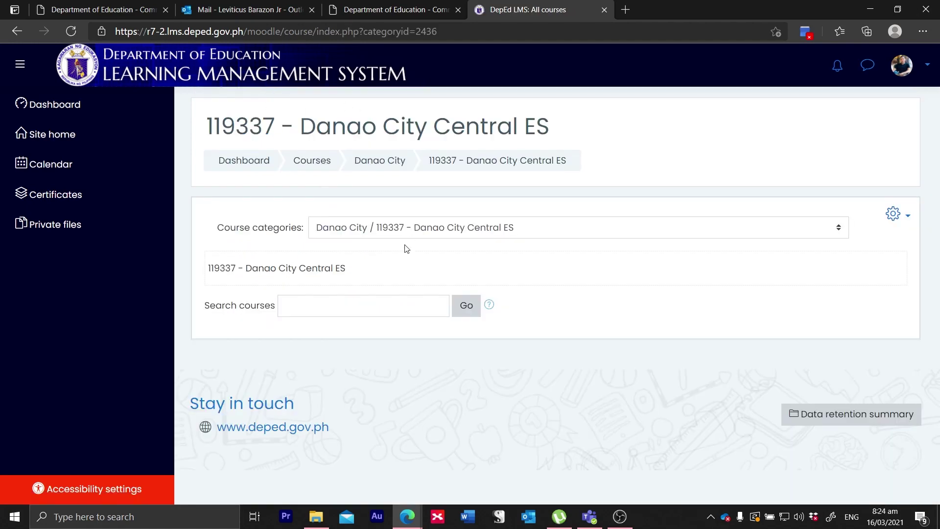
{"action": "left_click", "coordinate": [320, 311]}
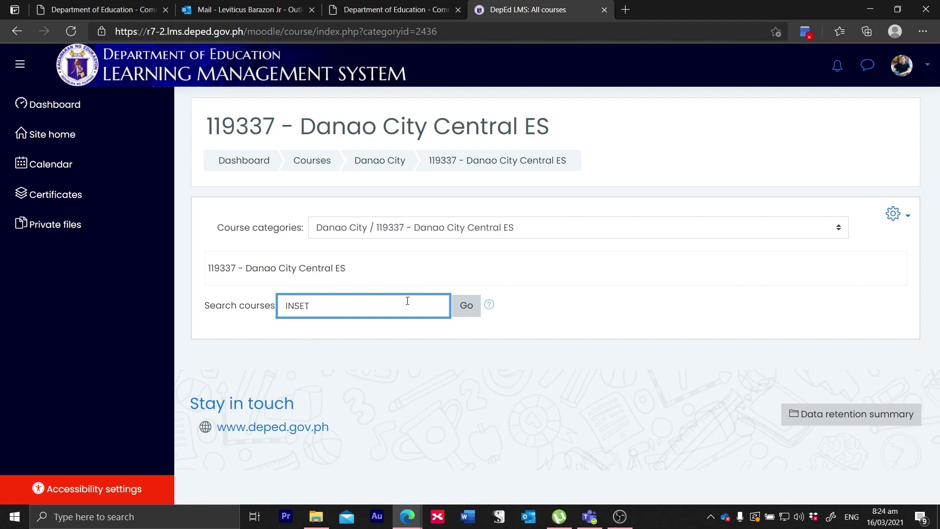
{"action": "type", "text": "INSET"}
{"action": "left_click", "coordinate": [466, 305]}
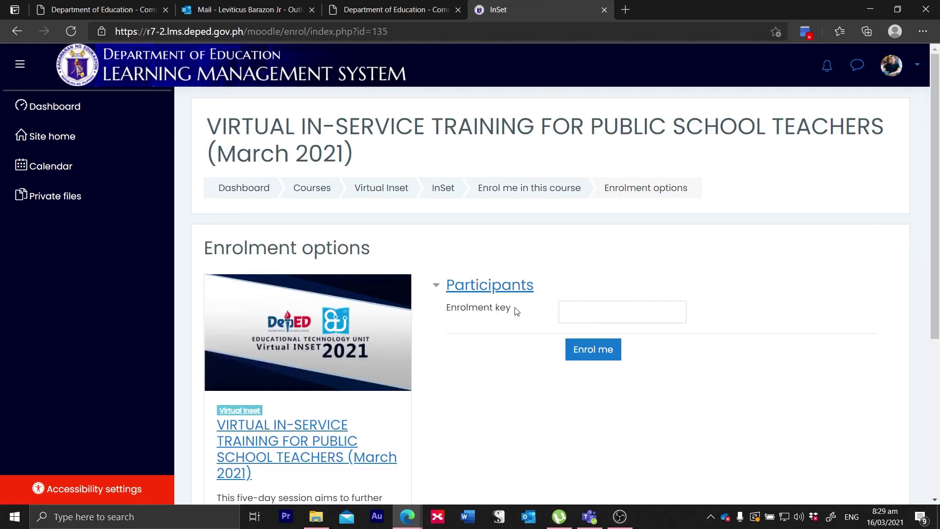
Step: Enter the course enrolment key, enrol, and resubmit the form after the database error
{"action": "left_click", "coordinate": [581, 309]}
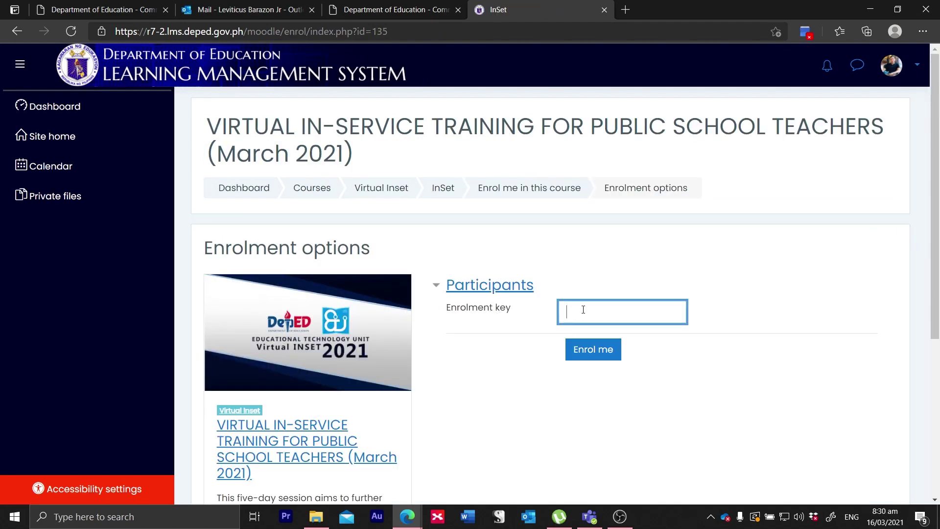
{"action": "type", "text": "••"}
{"action": "left_click", "coordinate": [671, 313]}
{"action": "left_click", "coordinate": [598, 351]}
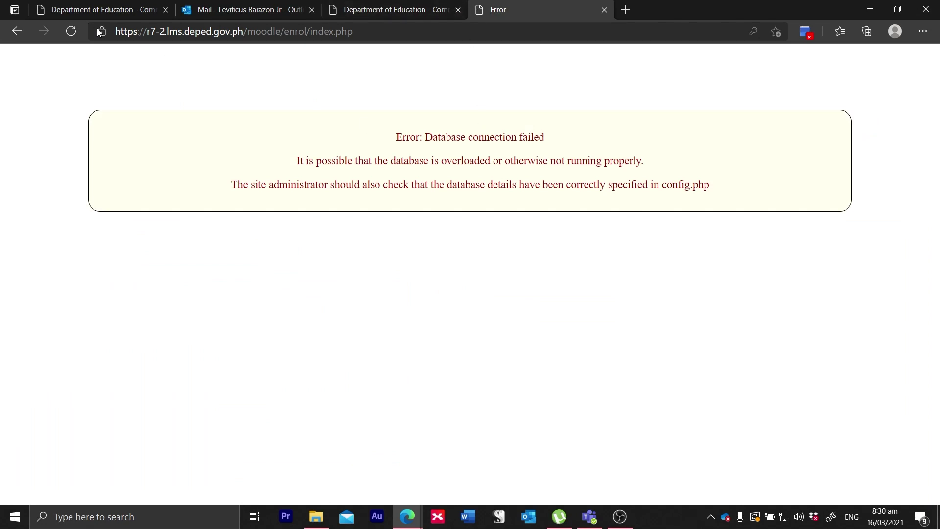
{"action": "left_click", "coordinate": [71, 32]}
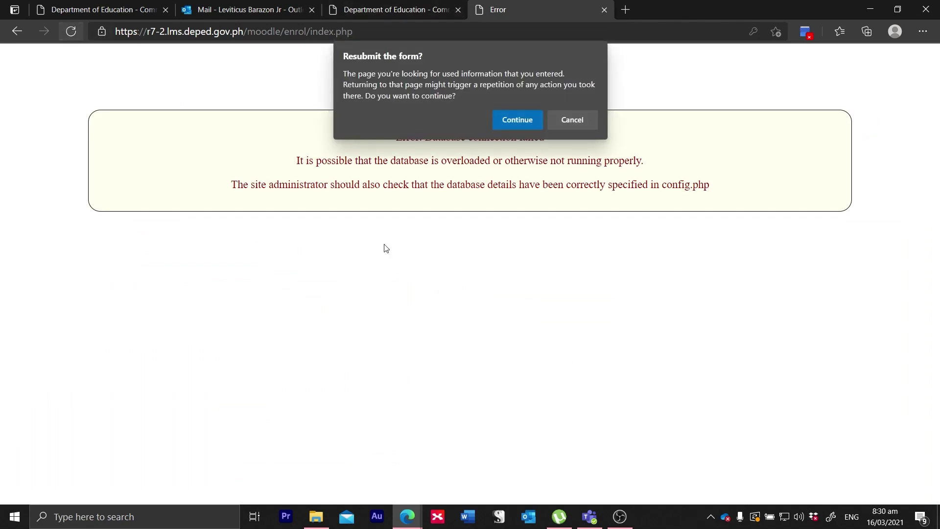
{"action": "left_click", "coordinate": [505, 126]}
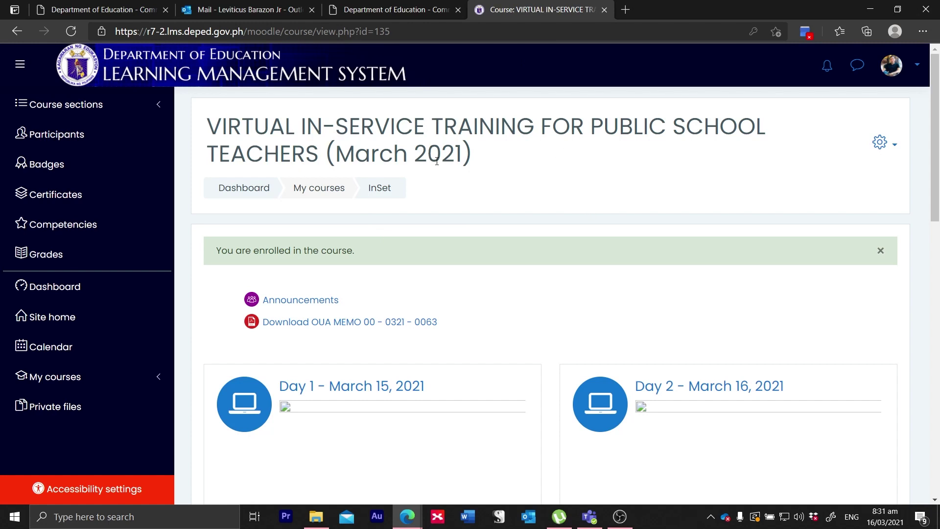
Step: Scroll to the Day 1 card and open the 'Day 1 - March 15, 2021' section
{"action": "scroll", "coordinate": [437, 161], "scroll_direction": "down", "scroll_amount": 1}
{"action": "scroll", "coordinate": [441, 173], "scroll_direction": "down", "scroll_amount": 2}
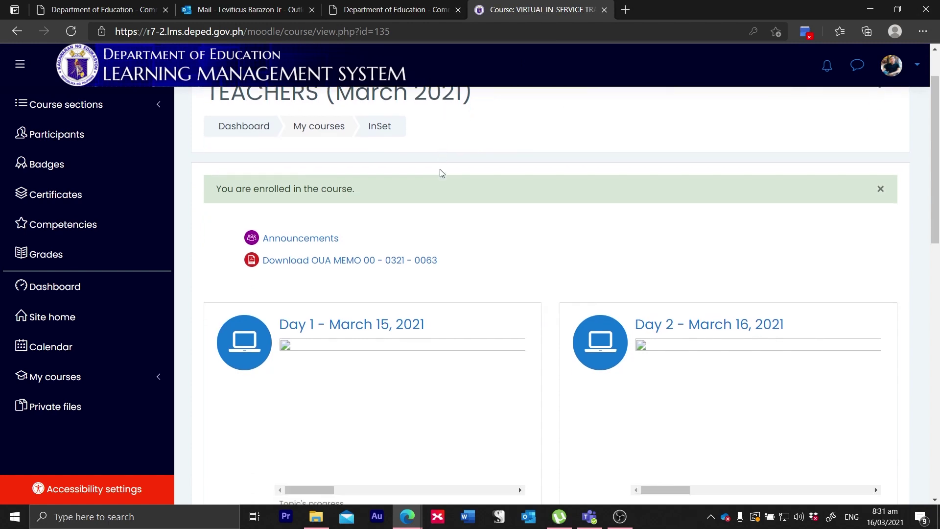
{"action": "scroll", "coordinate": [441, 173], "scroll_direction": "down", "scroll_amount": 15}
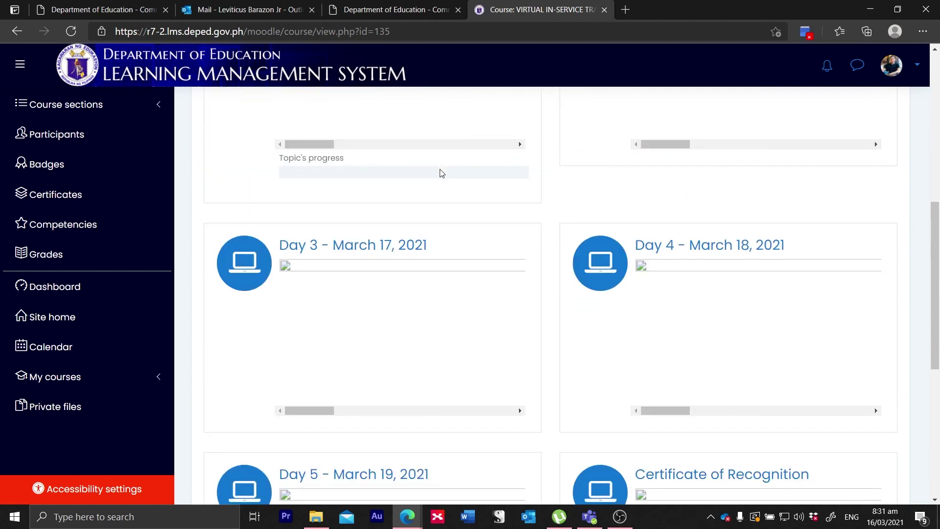
{"action": "scroll", "coordinate": [441, 172], "scroll_direction": "up", "scroll_amount": 13}
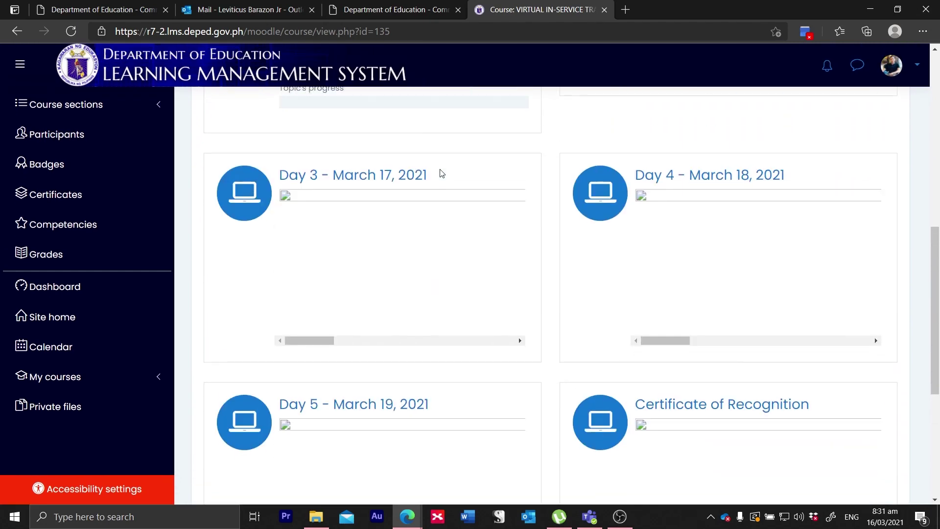
{"action": "scroll", "coordinate": [441, 172], "scroll_direction": "up", "scroll_amount": 2}
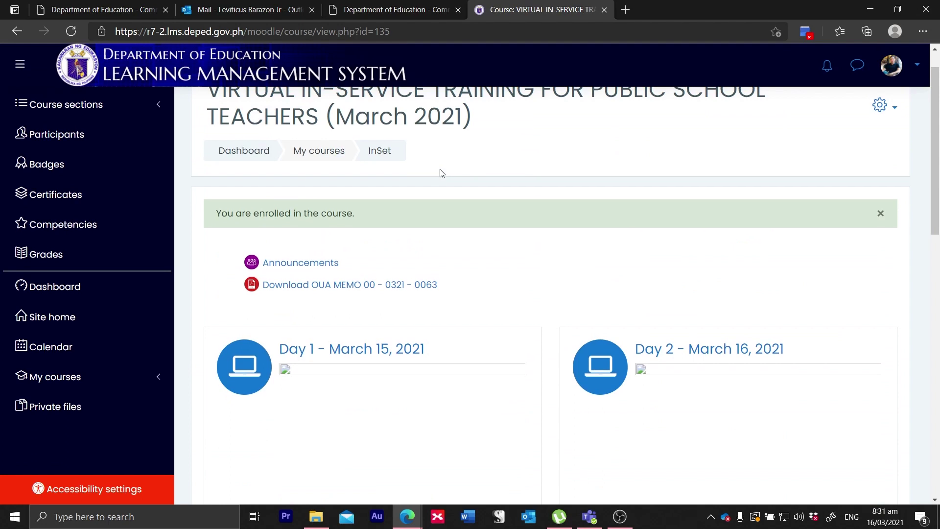
{"action": "scroll", "coordinate": [441, 173], "scroll_direction": "up", "scroll_amount": 1}
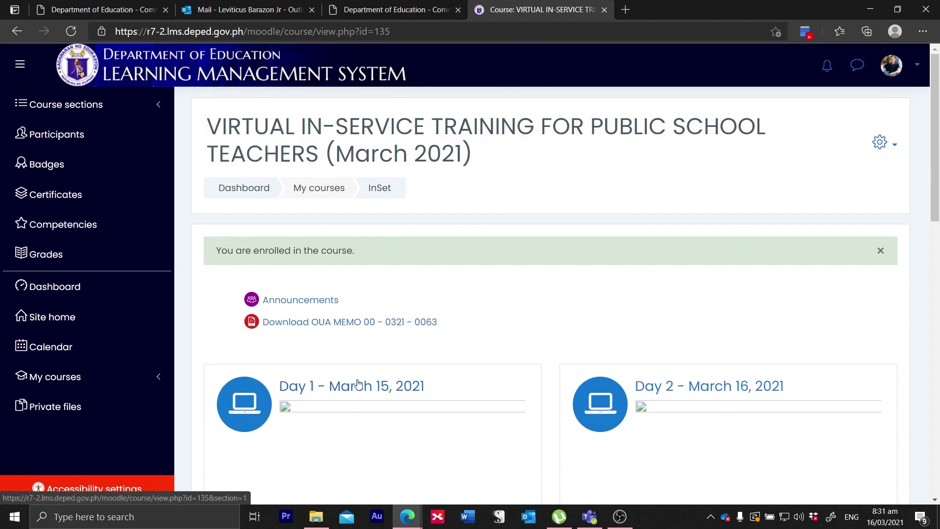
{"action": "scroll", "coordinate": [375, 446], "scroll_direction": "down", "scroll_amount": 3}
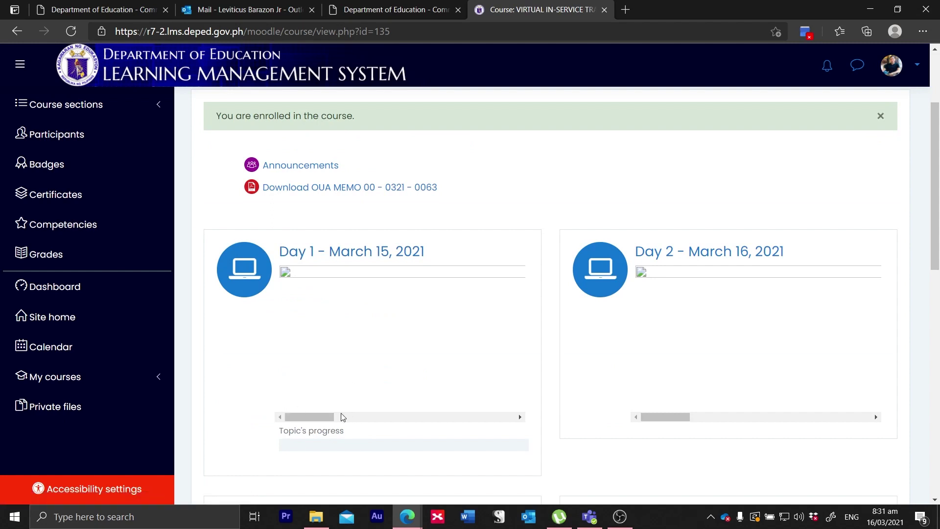
{"action": "left_click_drag", "start_coordinate": [322, 416], "coordinate": [304, 400]}
{"action": "left_click", "coordinate": [360, 258]}
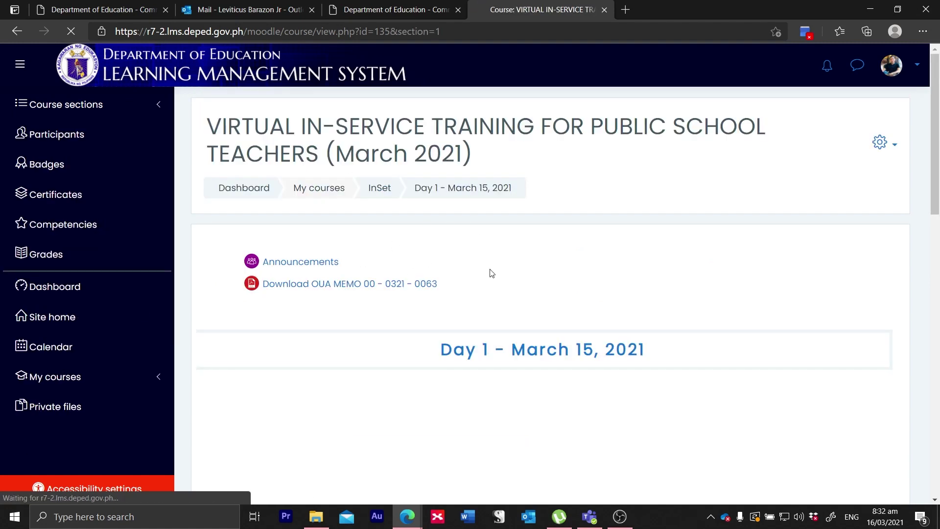
Step: Scroll down the Day 1 section and open the Effective Delivery 'Reflective Questions' activity
{"action": "scroll", "coordinate": [491, 273], "scroll_direction": "down", "scroll_amount": 2}
{"action": "scroll", "coordinate": [491, 274], "scroll_direction": "down", "scroll_amount": 3}
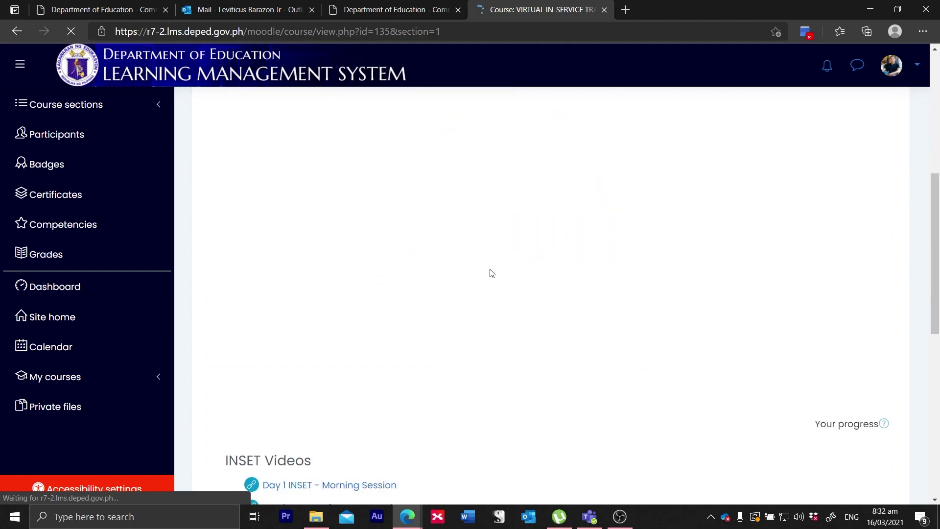
{"action": "scroll", "coordinate": [491, 273], "scroll_direction": "up", "scroll_amount": 2}
{"action": "scroll", "coordinate": [492, 273], "scroll_direction": "down", "scroll_amount": 7}
{"action": "scroll", "coordinate": [491, 273], "scroll_direction": "up", "scroll_amount": 1}
{"action": "scroll", "coordinate": [492, 273], "scroll_direction": "down", "scroll_amount": 2}
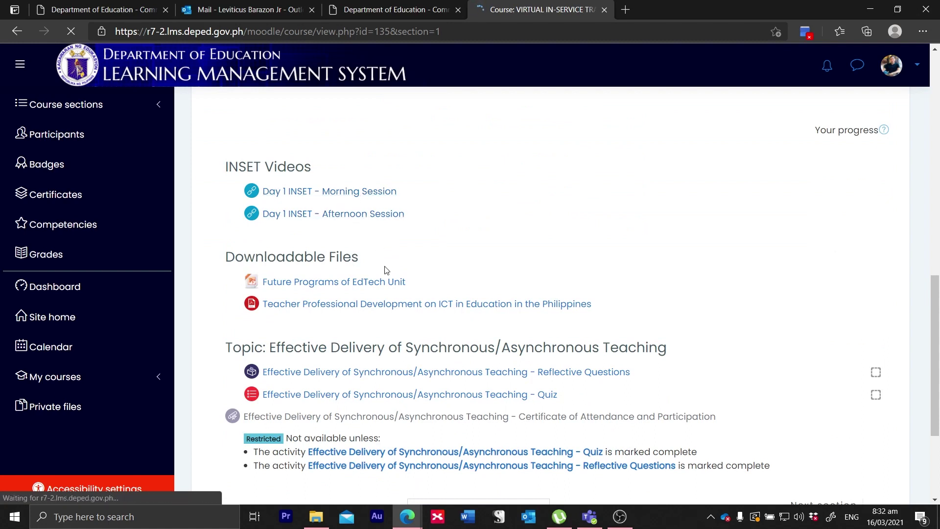
{"action": "scroll", "coordinate": [401, 273], "scroll_direction": "down", "scroll_amount": 1}
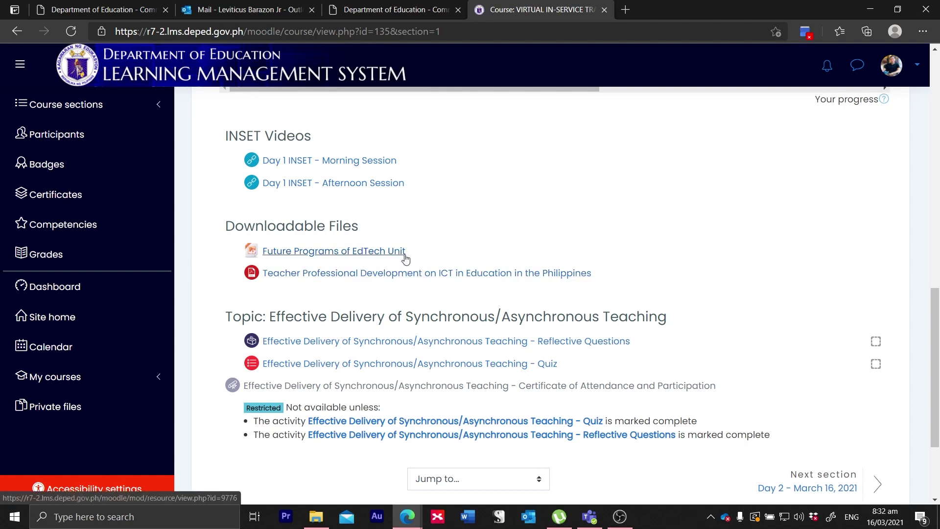
{"action": "scroll", "coordinate": [549, 241], "scroll_direction": "down", "scroll_amount": 1}
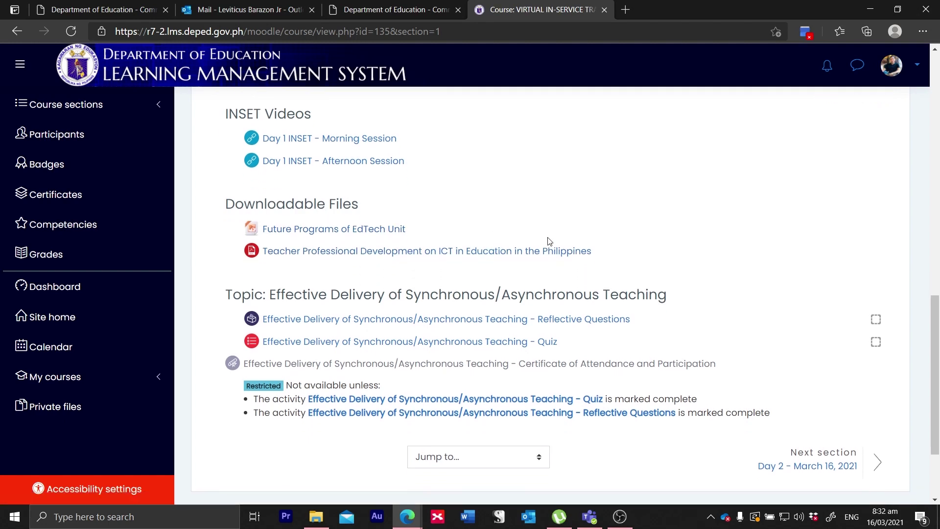
{"action": "scroll", "coordinate": [549, 241], "scroll_direction": "down", "scroll_amount": 1}
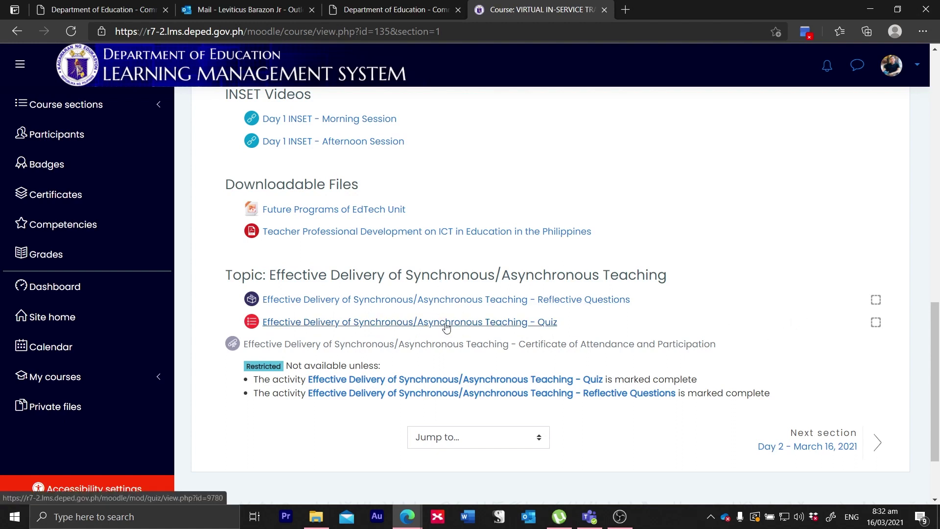
{"action": "scroll", "coordinate": [450, 326], "scroll_direction": "down", "scroll_amount": 1}
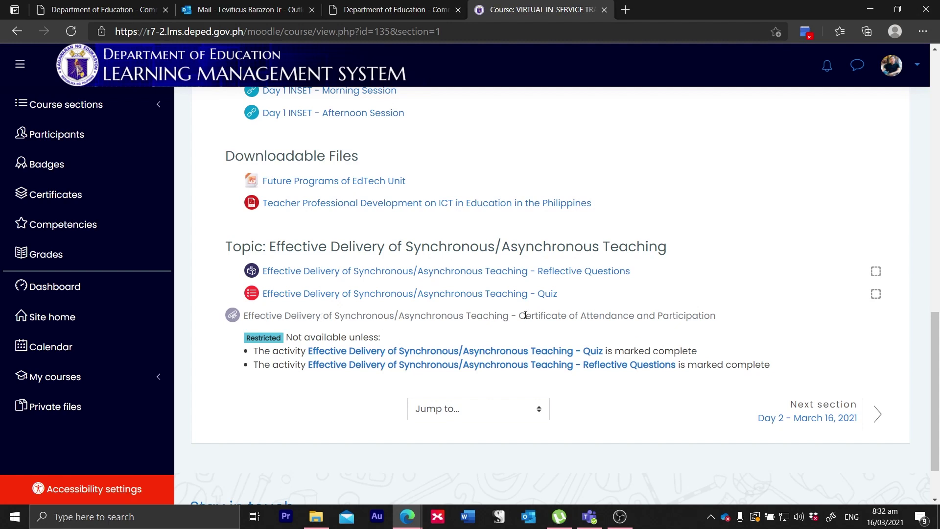
{"action": "scroll", "coordinate": [528, 312], "scroll_direction": "down", "scroll_amount": 1}
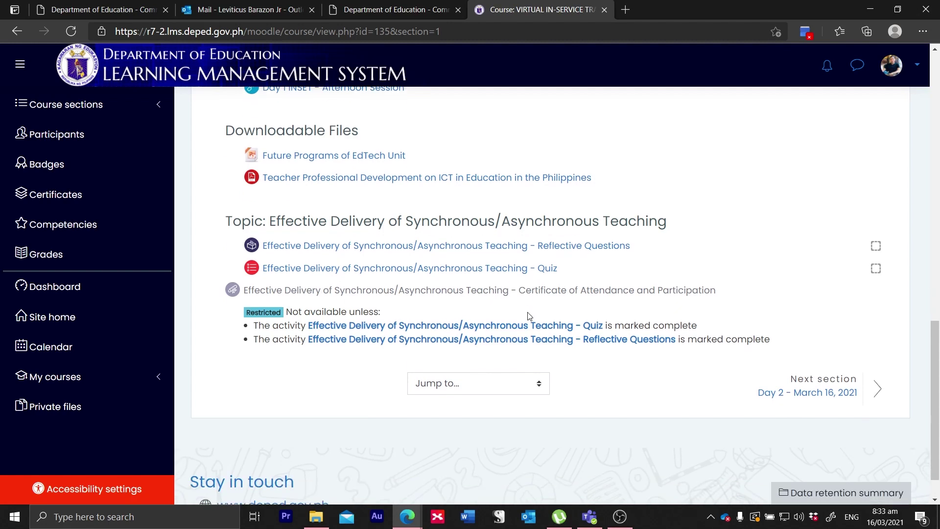
{"action": "scroll", "coordinate": [528, 316], "scroll_direction": "down", "scroll_amount": 1}
{"action": "scroll", "coordinate": [528, 316], "scroll_direction": "up", "scroll_amount": 3}
{"action": "scroll", "coordinate": [528, 317], "scroll_direction": "up", "scroll_amount": 2}
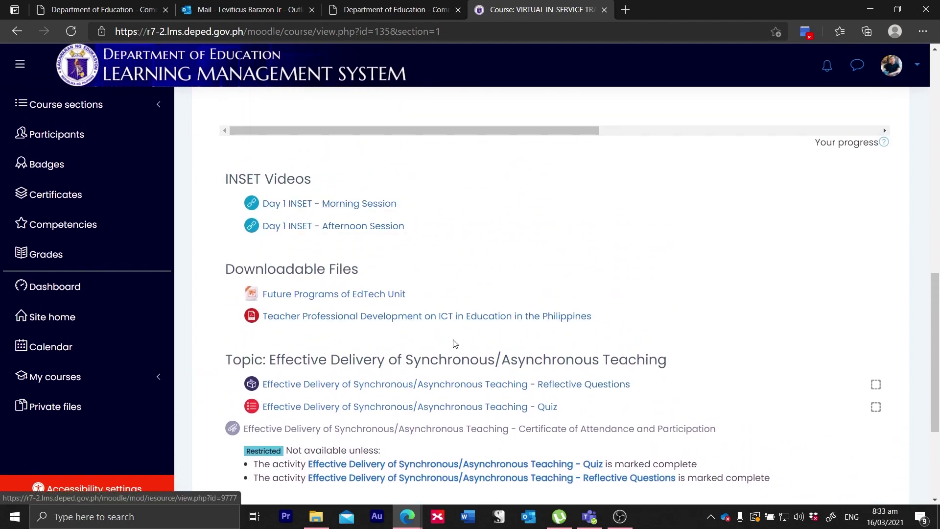
{"action": "scroll", "coordinate": [454, 344], "scroll_direction": "down", "scroll_amount": 2}
{"action": "left_click", "coordinate": [495, 313]}
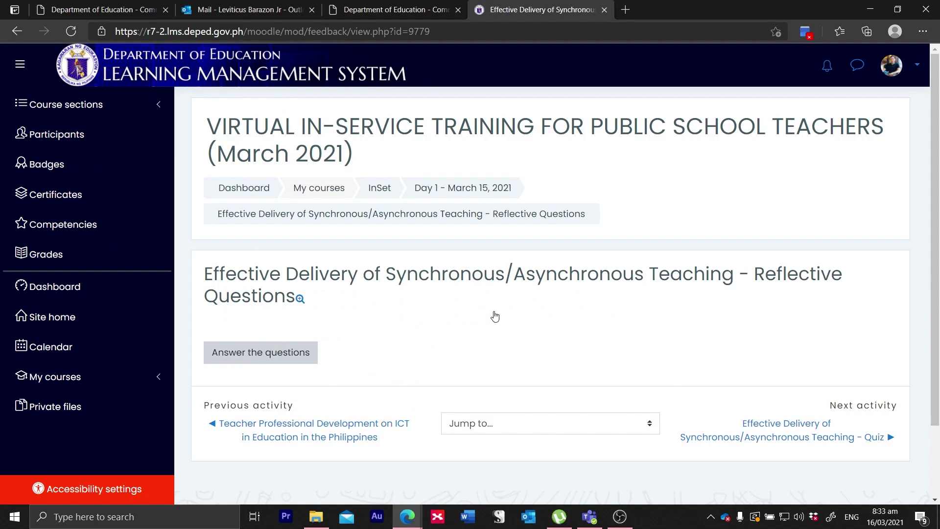
Step: Start 'Answer the questions', fill the required text boxes, and submit the answers
{"action": "scroll", "coordinate": [494, 316], "scroll_direction": "down", "scroll_amount": 1}
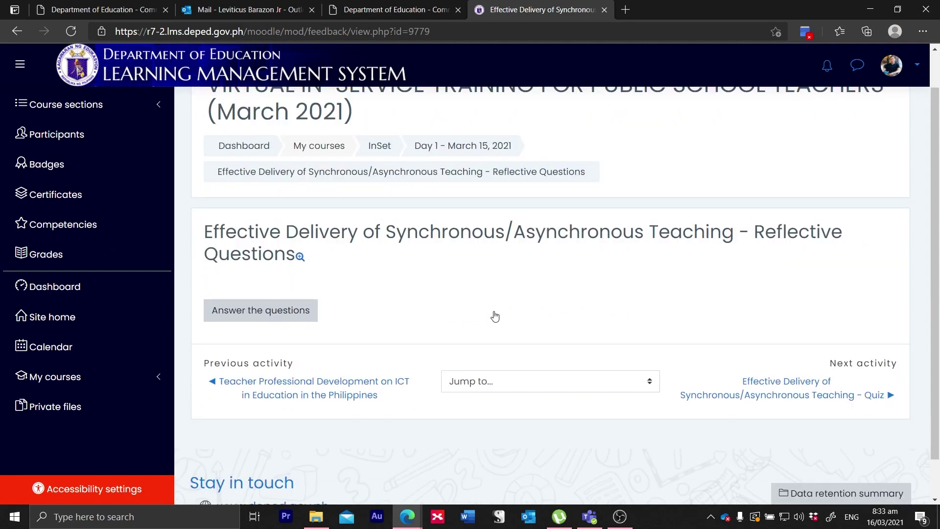
{"action": "left_click", "coordinate": [283, 313]}
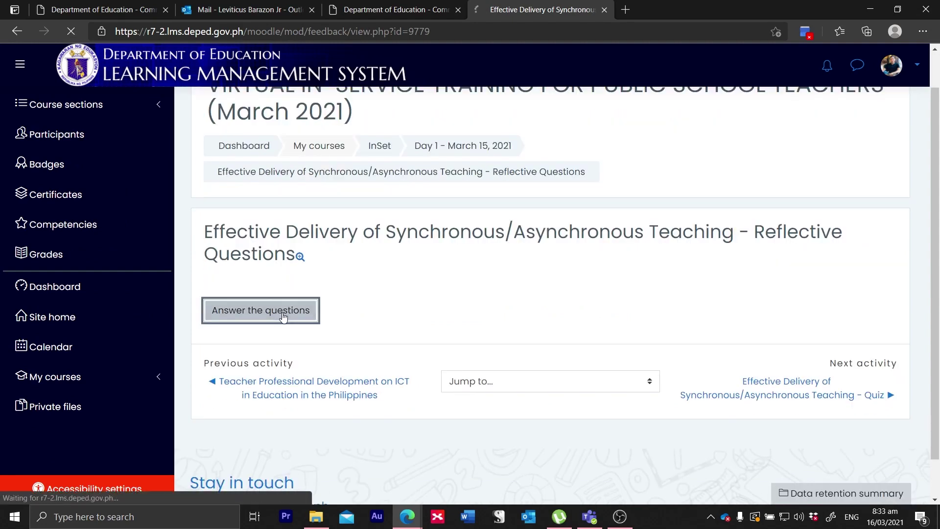
{"action": "scroll", "coordinate": [384, 353], "scroll_direction": "down", "scroll_amount": 5}
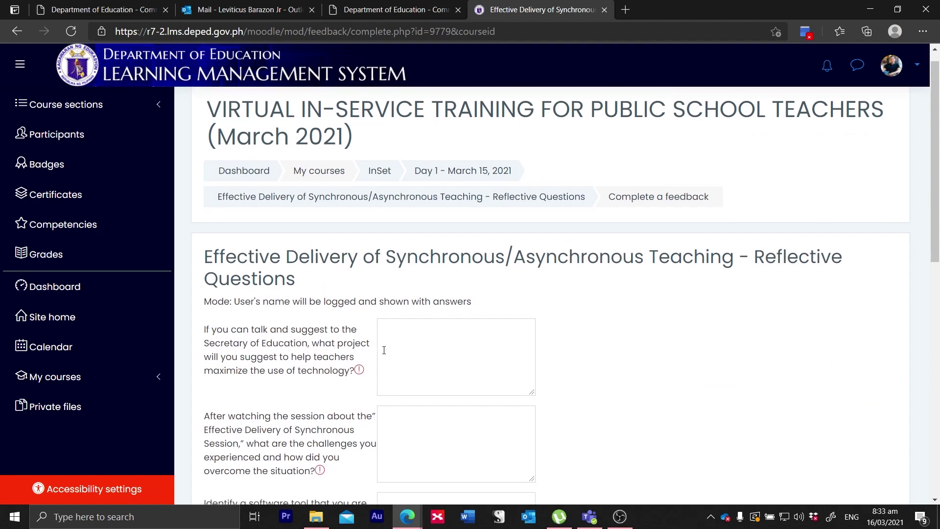
{"action": "scroll", "coordinate": [385, 353], "scroll_direction": "down", "scroll_amount": 5}
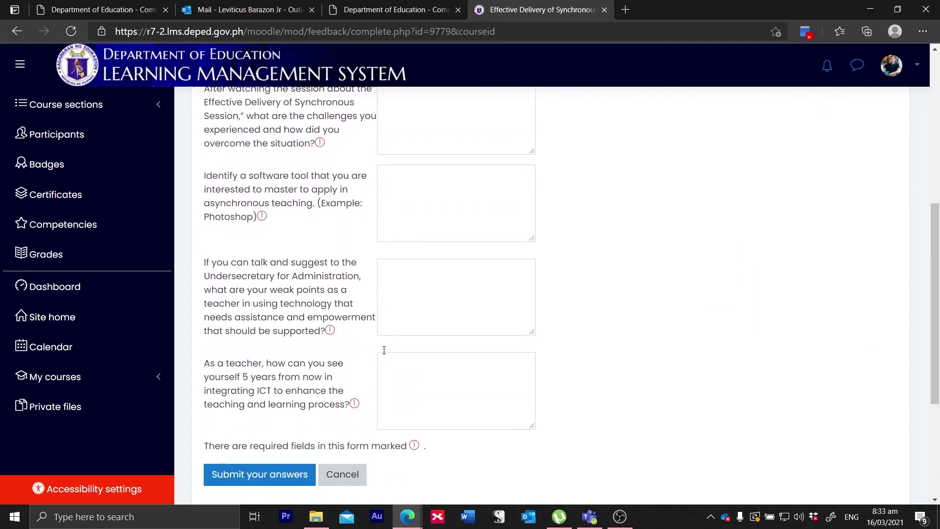
{"action": "scroll", "coordinate": [384, 349], "scroll_direction": "up", "scroll_amount": 3}
{"action": "scroll", "coordinate": [384, 349], "scroll_direction": "down", "scroll_amount": 2}
{"action": "scroll", "coordinate": [384, 349], "scroll_direction": "up", "scroll_amount": 7}
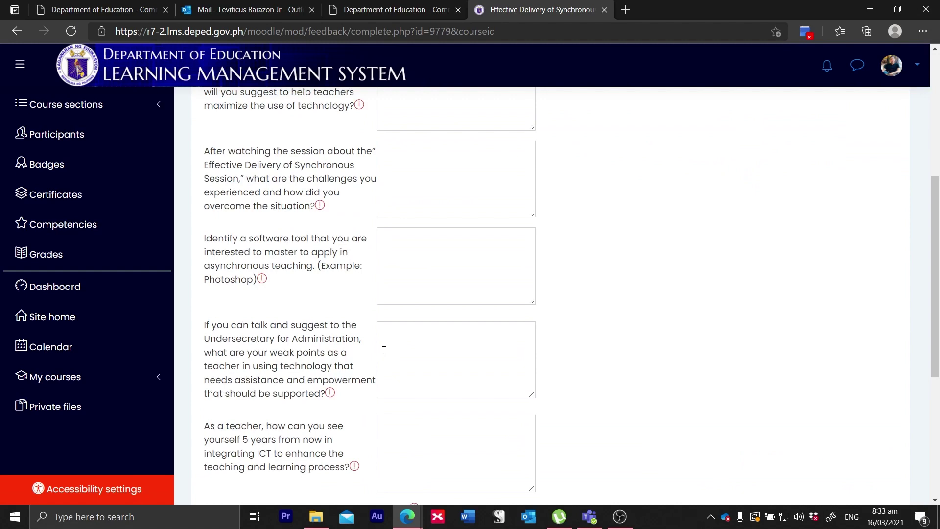
{"action": "scroll", "coordinate": [384, 349], "scroll_direction": "down", "scroll_amount": 2}
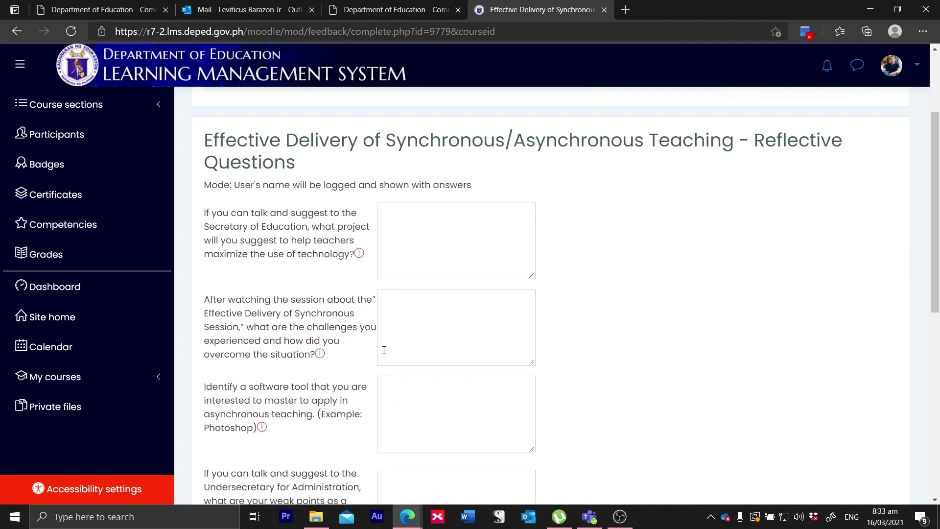
{"action": "scroll", "coordinate": [384, 349], "scroll_direction": "down", "scroll_amount": 3}
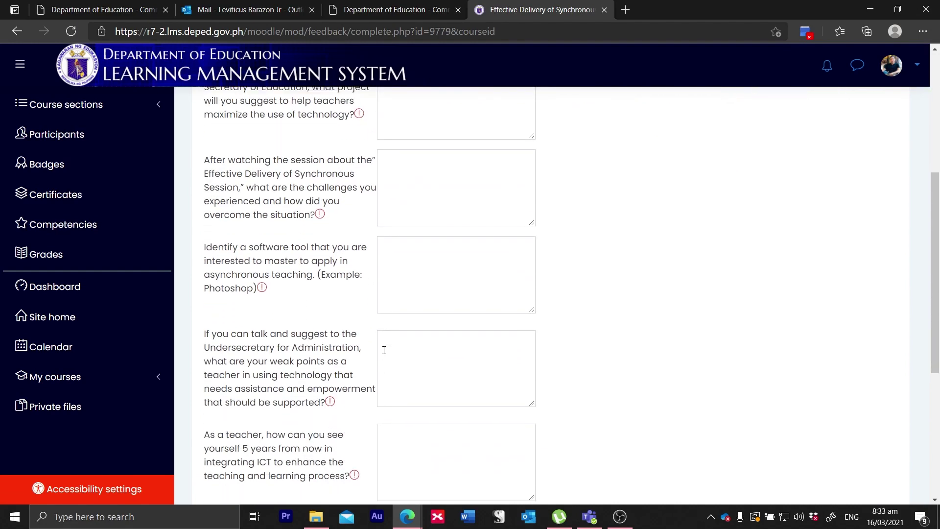
{"action": "scroll", "coordinate": [384, 350], "scroll_direction": "up", "scroll_amount": 3}
{"action": "scroll", "coordinate": [384, 350], "scroll_direction": "up", "scroll_amount": 2}
{"action": "scroll", "coordinate": [384, 349], "scroll_direction": "down", "scroll_amount": 6}
{"action": "scroll", "coordinate": [384, 349], "scroll_direction": "down", "scroll_amount": 2}
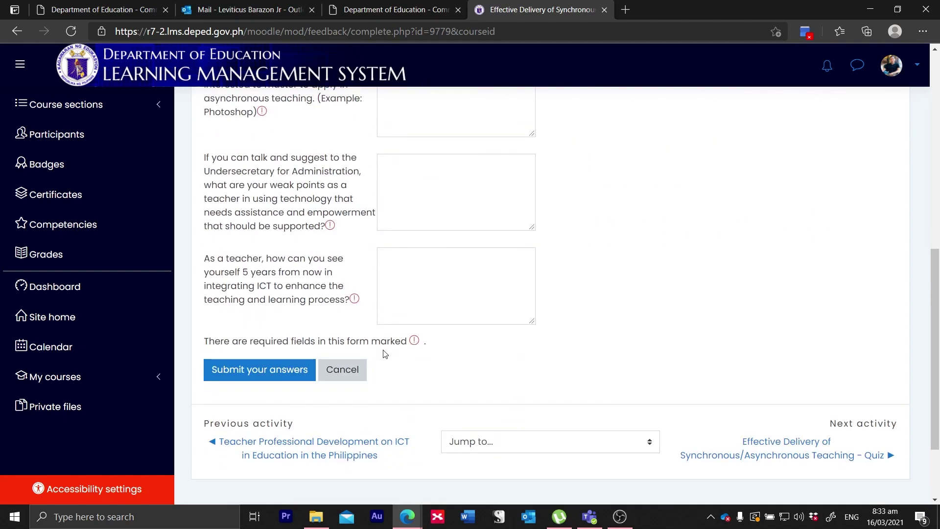
{"action": "scroll", "coordinate": [385, 352], "scroll_direction": "up", "scroll_amount": 1}
{"action": "scroll", "coordinate": [384, 353], "scroll_direction": "up", "scroll_amount": 6}
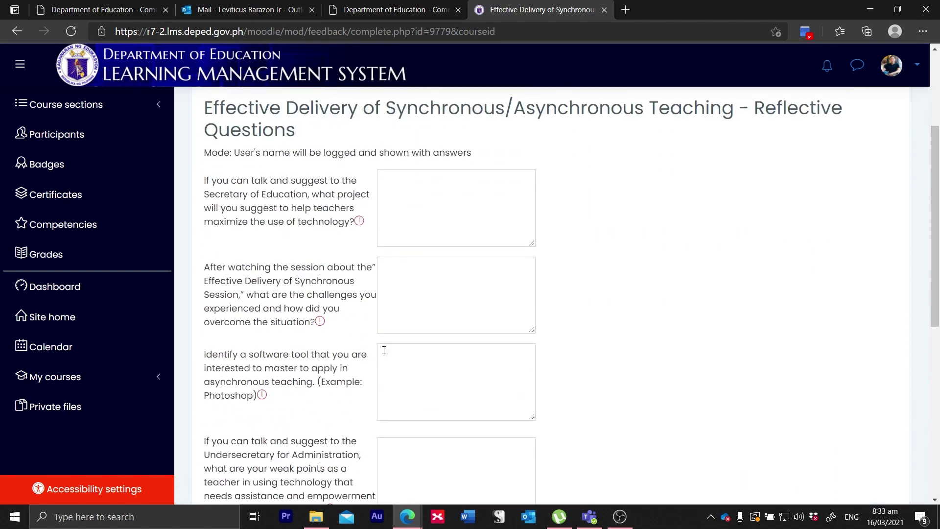
{"action": "scroll", "coordinate": [383, 349], "scroll_direction": "down", "scroll_amount": 2}
{"action": "scroll", "coordinate": [384, 350], "scroll_direction": "down", "scroll_amount": 3}
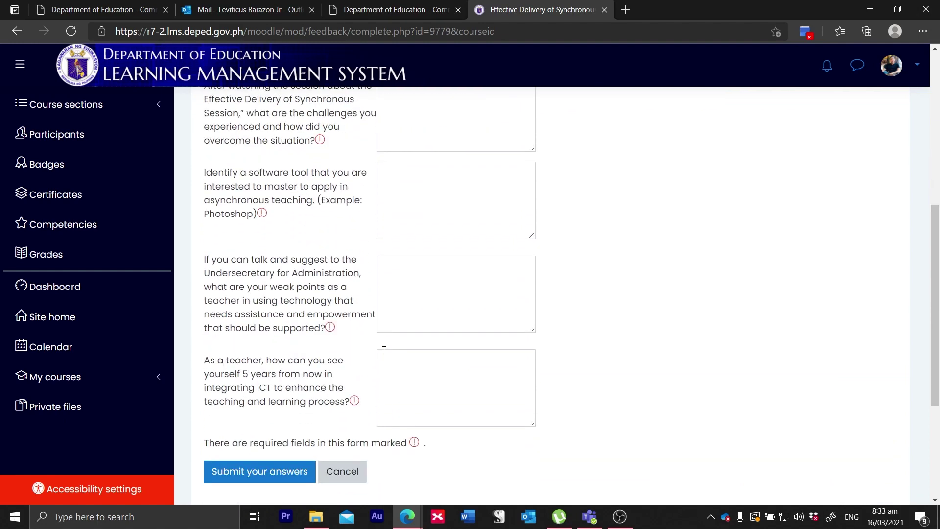
{"action": "left_click", "coordinate": [259, 264]}
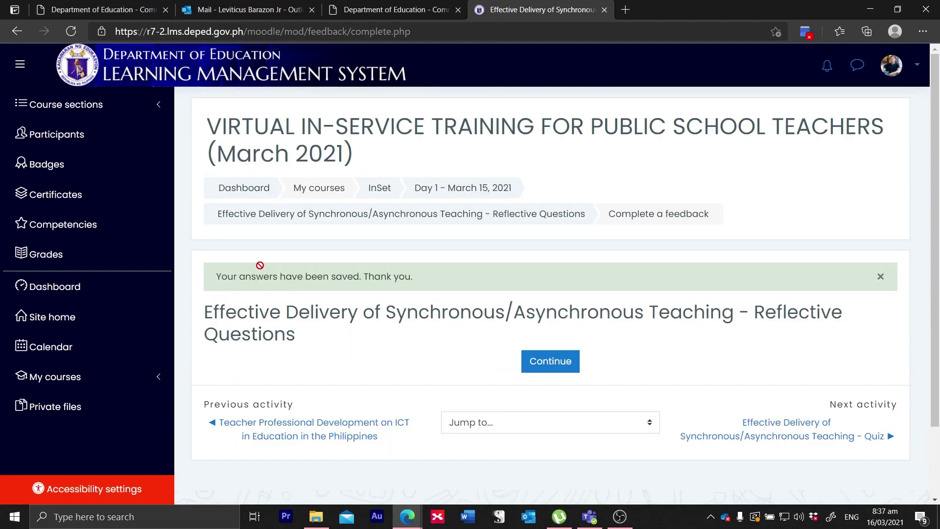
Step: Continue from the saved answers, reloading after the database error to reach the course page
{"action": "scroll", "coordinate": [391, 270], "scroll_direction": "down", "scroll_amount": 1}
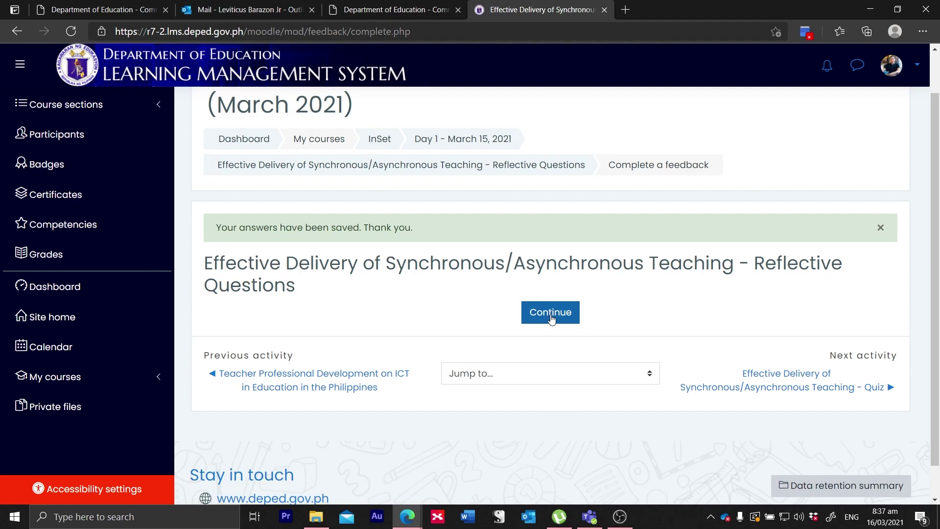
{"action": "left_click", "coordinate": [551, 313]}
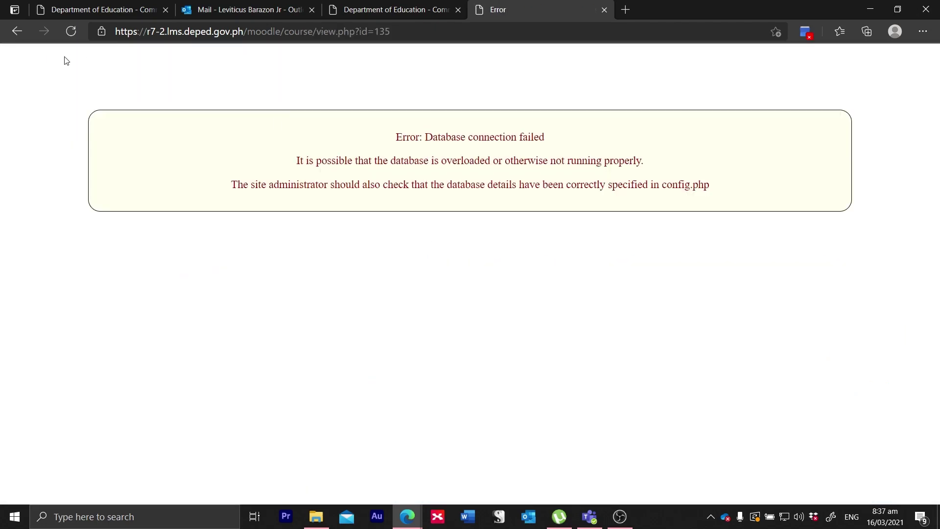
{"action": "left_click", "coordinate": [71, 32]}
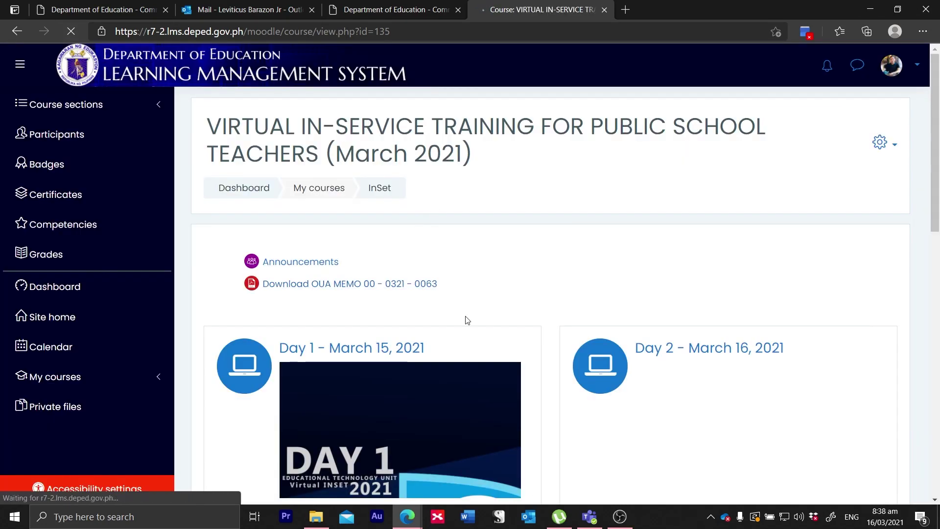
Step: Scroll the Day 1 - March 15, 2021 section down to the Effective Delivery topic activities
{"action": "scroll", "coordinate": [466, 319], "scroll_direction": "down", "scroll_amount": 5}
{"action": "scroll", "coordinate": [466, 320], "scroll_direction": "up", "scroll_amount": 5}
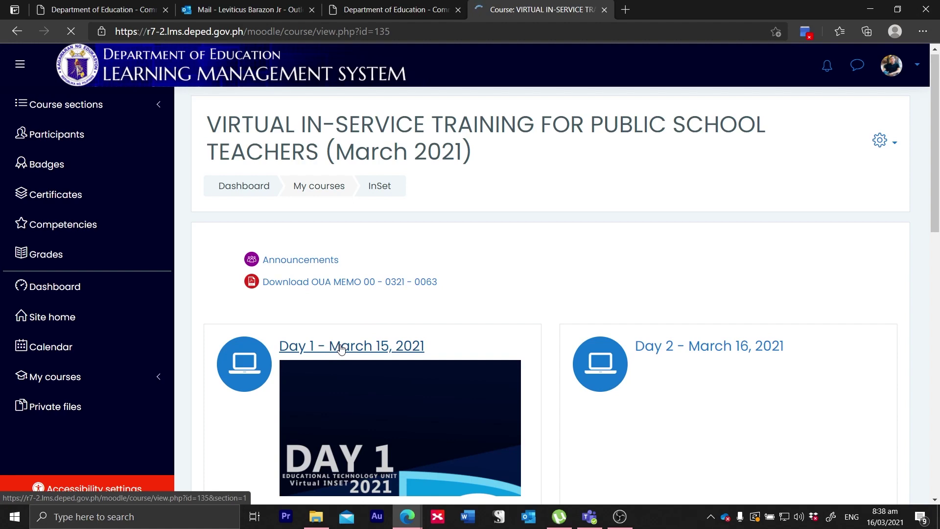
{"action": "scroll", "coordinate": [341, 348], "scroll_direction": "down", "scroll_amount": 10}
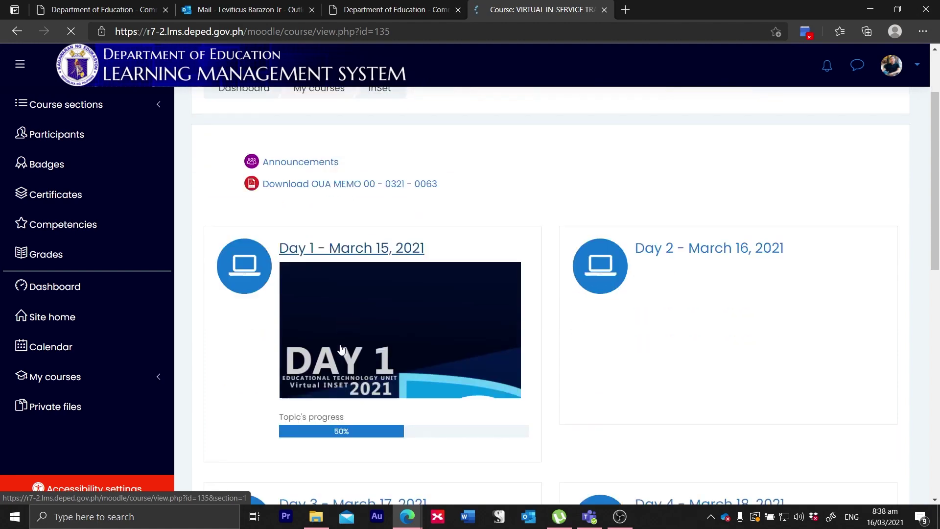
{"action": "scroll", "coordinate": [341, 348], "scroll_direction": "down", "scroll_amount": 3}
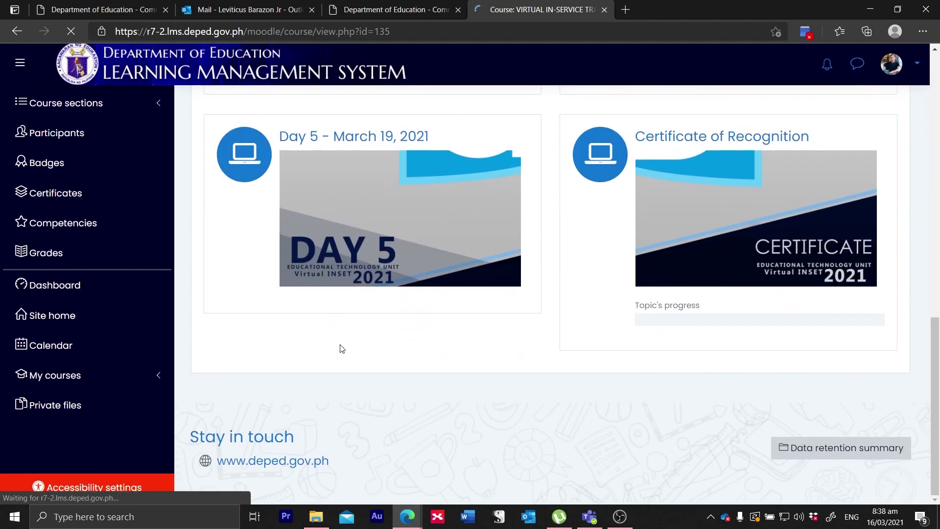
{"action": "scroll", "coordinate": [341, 348], "scroll_direction": "up", "scroll_amount": 10}
{"action": "scroll", "coordinate": [341, 348], "scroll_direction": "up", "scroll_amount": 5}
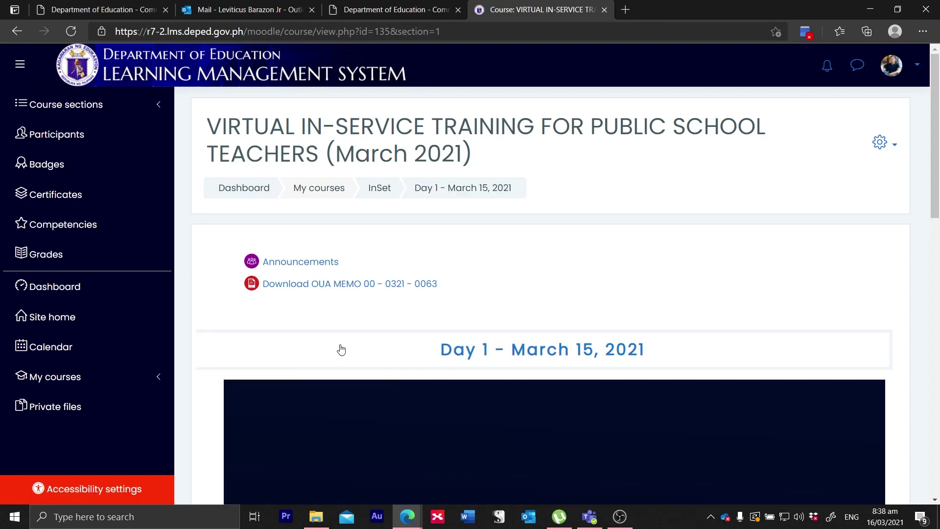
{"action": "scroll", "coordinate": [341, 348], "scroll_direction": "down", "scroll_amount": 8}
{"action": "scroll", "coordinate": [341, 349], "scroll_direction": "down", "scroll_amount": 5}
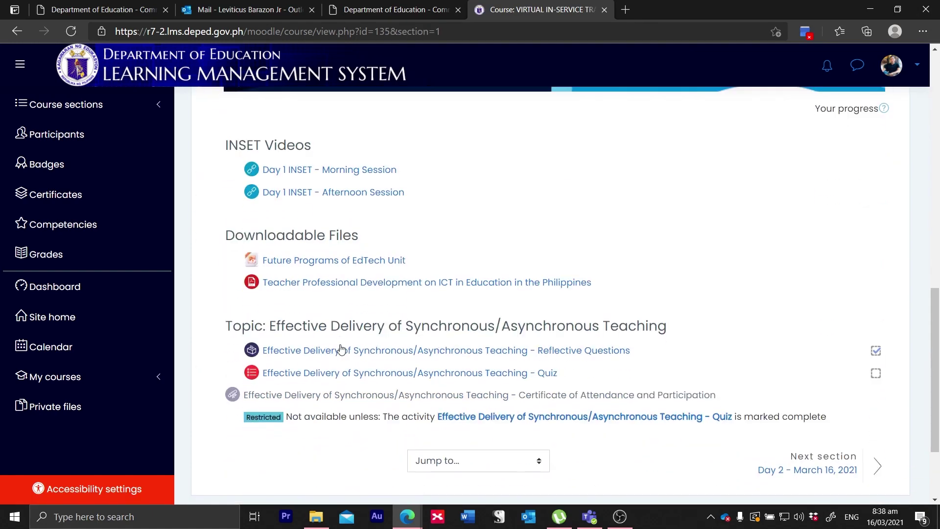
{"action": "scroll", "coordinate": [341, 348], "scroll_direction": "down", "scroll_amount": 1}
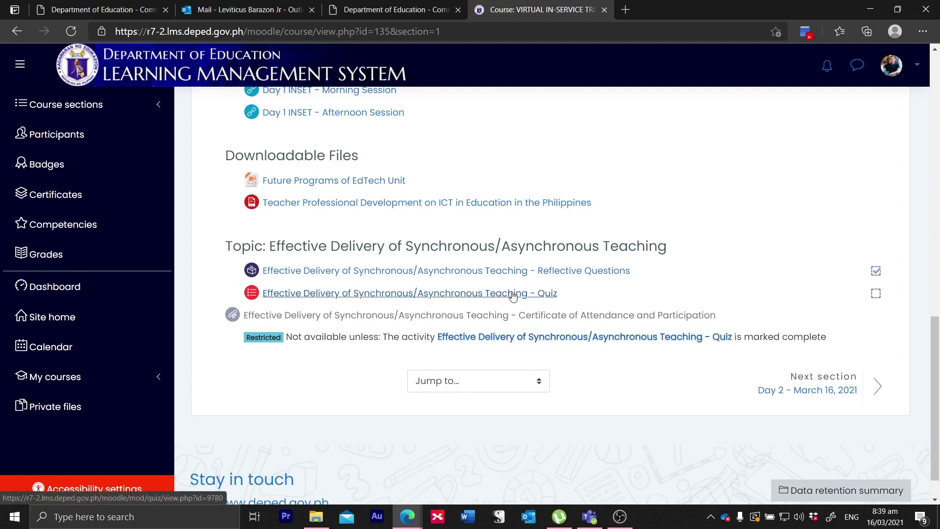
Step: Open the Effective Delivery quiz and start an attempt, resubmitting past the database connection error
{"action": "left_click", "coordinate": [507, 337]}
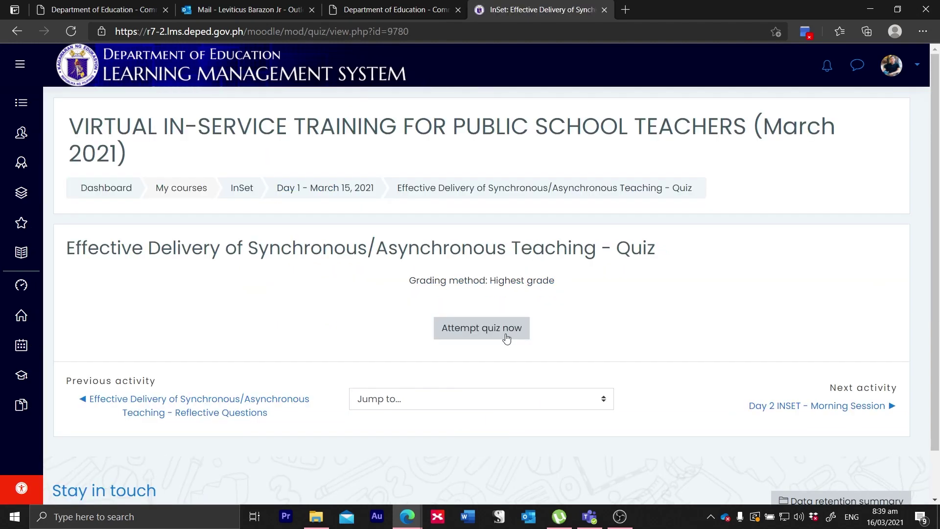
{"action": "scroll", "coordinate": [507, 338], "scroll_direction": "down", "scroll_amount": 1}
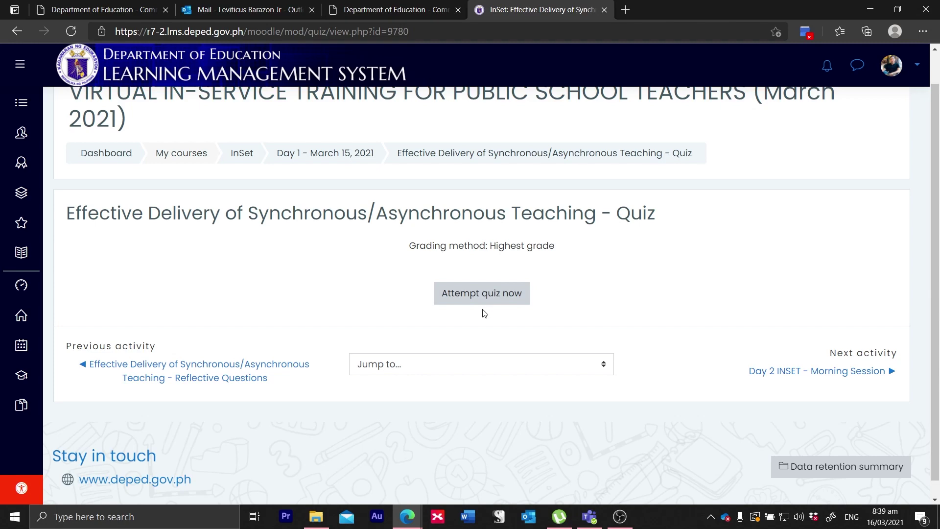
{"action": "left_click", "coordinate": [486, 293]}
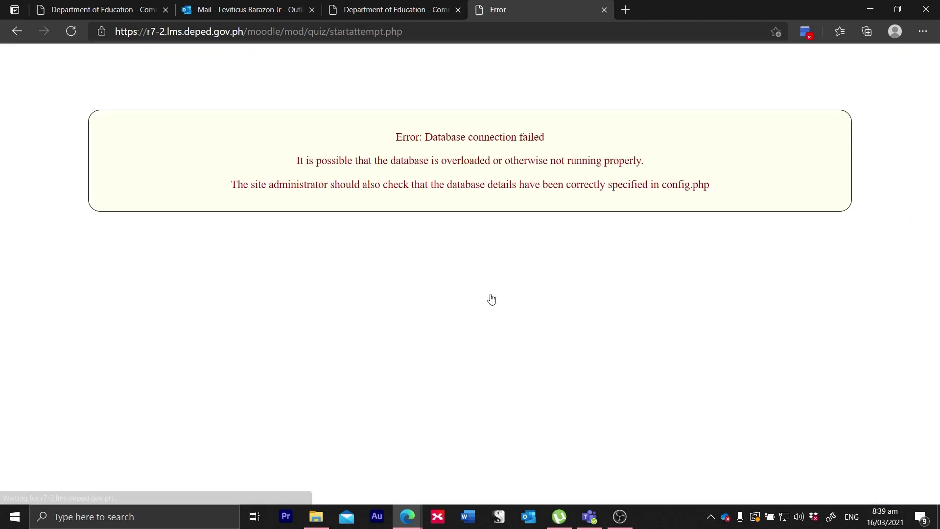
{"action": "left_click", "coordinate": [71, 32]}
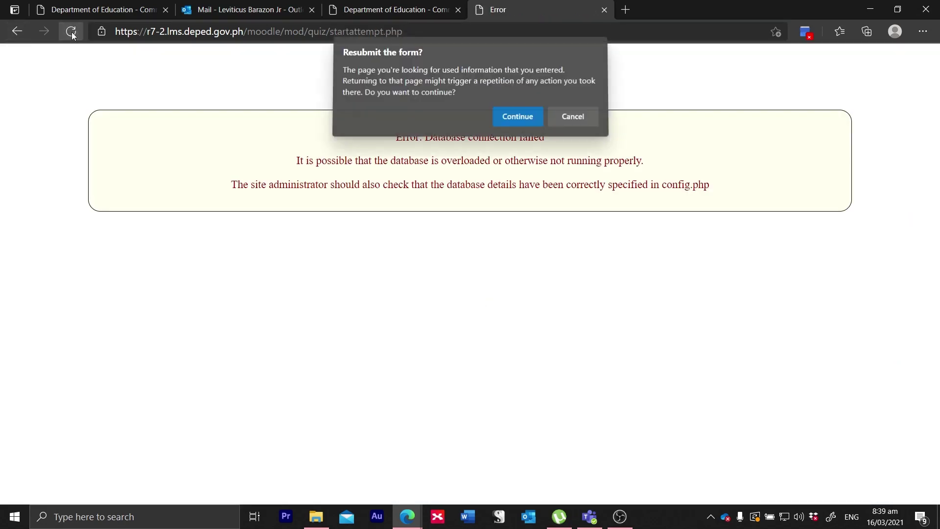
{"action": "left_click", "coordinate": [522, 120]}
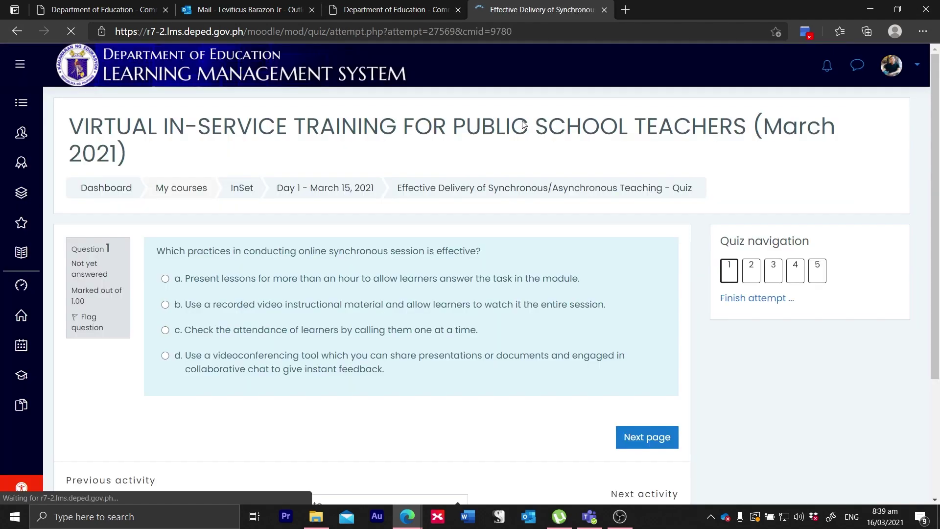
{"action": "scroll", "coordinate": [473, 258], "scroll_direction": "down", "scroll_amount": 2}
{"action": "scroll", "coordinate": [474, 259], "scroll_direction": "up", "scroll_amount": 1}
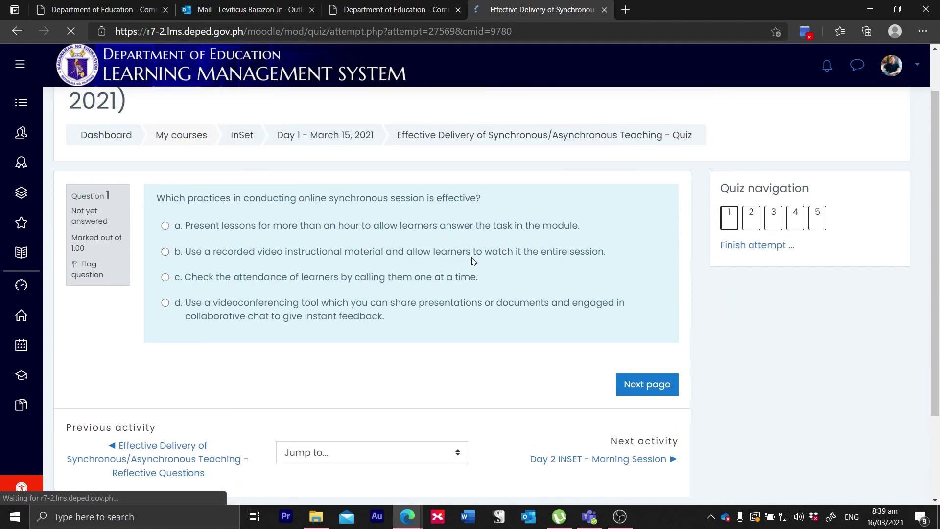
{"action": "scroll", "coordinate": [473, 260], "scroll_direction": "up", "scroll_amount": 1}
{"action": "scroll", "coordinate": [535, 370], "scroll_direction": "down", "scroll_amount": 3}
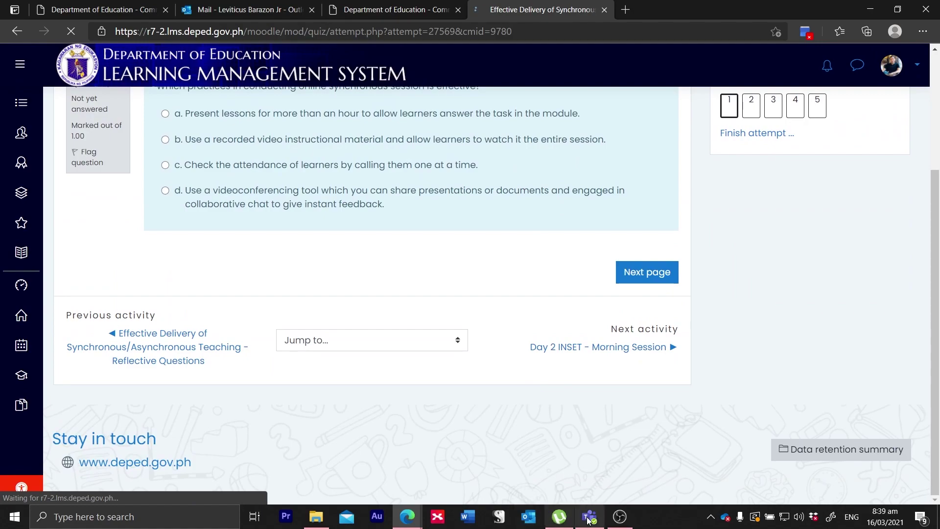
{"action": "scroll", "coordinate": [451, 319], "scroll_direction": "up", "scroll_amount": 3}
Step: Answer the five questions, with 'd. All of the above' for question 5, and finish the attempt
{"action": "left_click", "coordinate": [619, 516]}
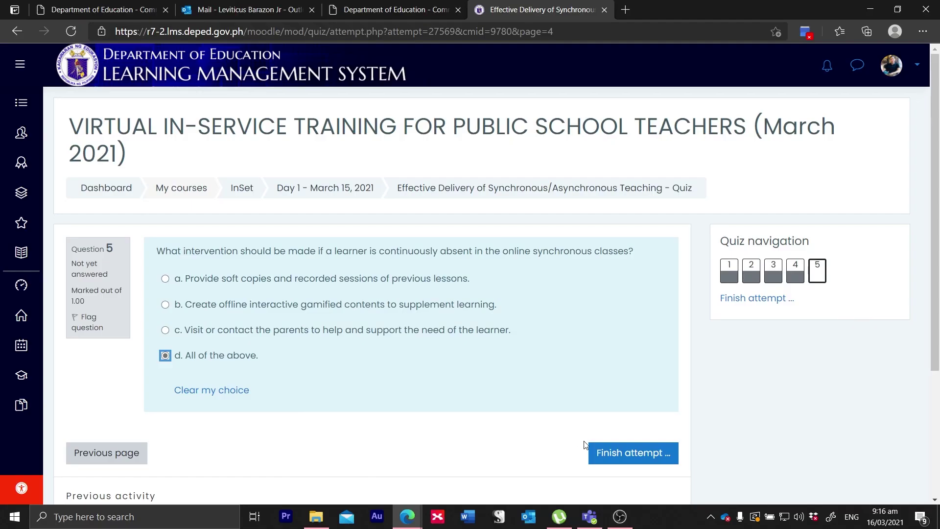
{"action": "left_click", "coordinate": [626, 455]}
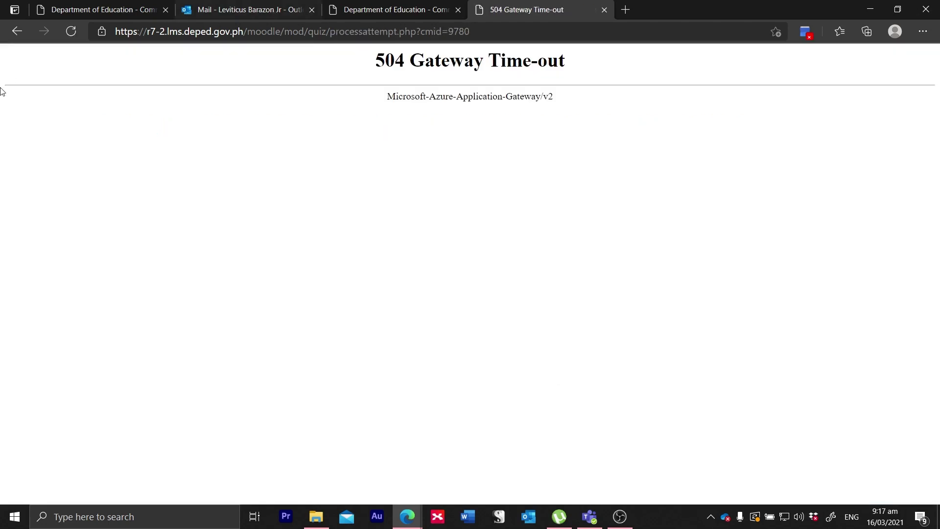
Step: Resend the answers after the gateway time-out and confirm Submit all and finish
{"action": "left_click", "coordinate": [72, 31]}
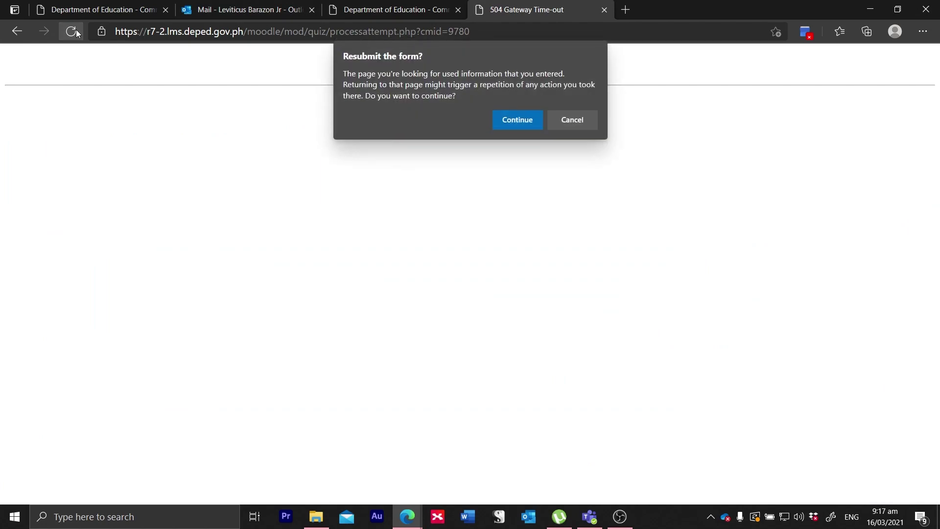
{"action": "left_click", "coordinate": [518, 123]}
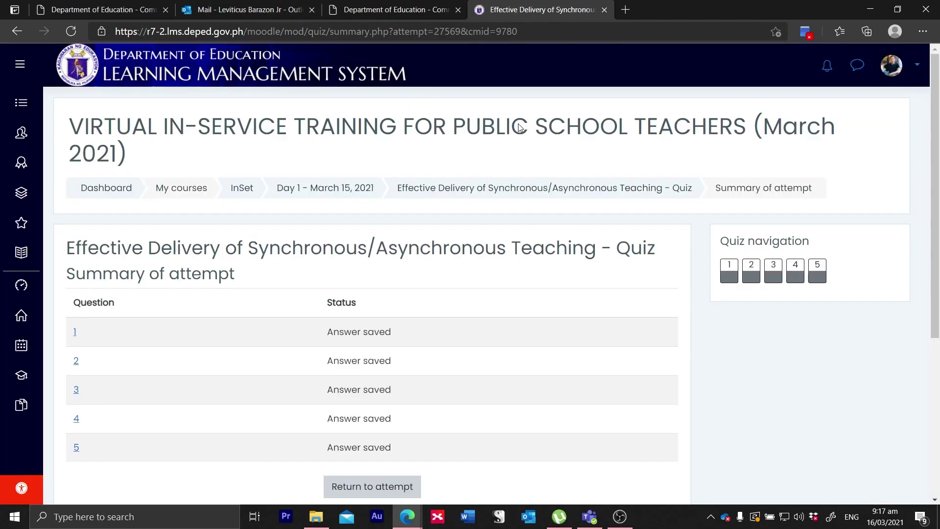
{"action": "scroll", "coordinate": [518, 126], "scroll_direction": "down", "scroll_amount": 3}
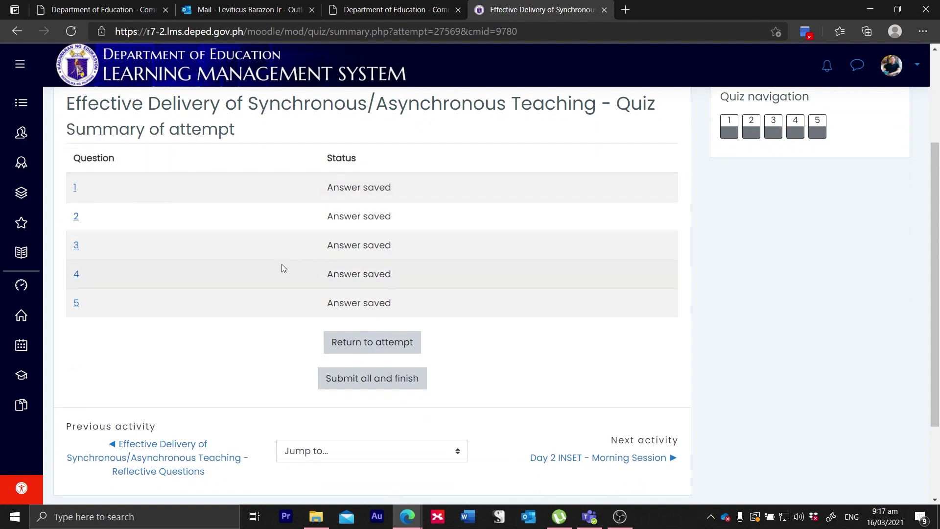
{"action": "scroll", "coordinate": [375, 292], "scroll_direction": "down", "scroll_amount": 1}
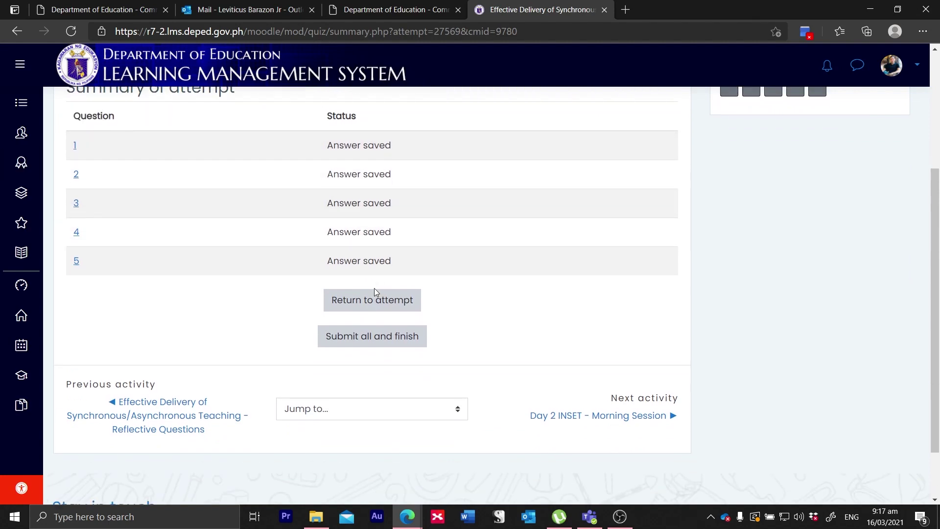
{"action": "left_click", "coordinate": [367, 340]}
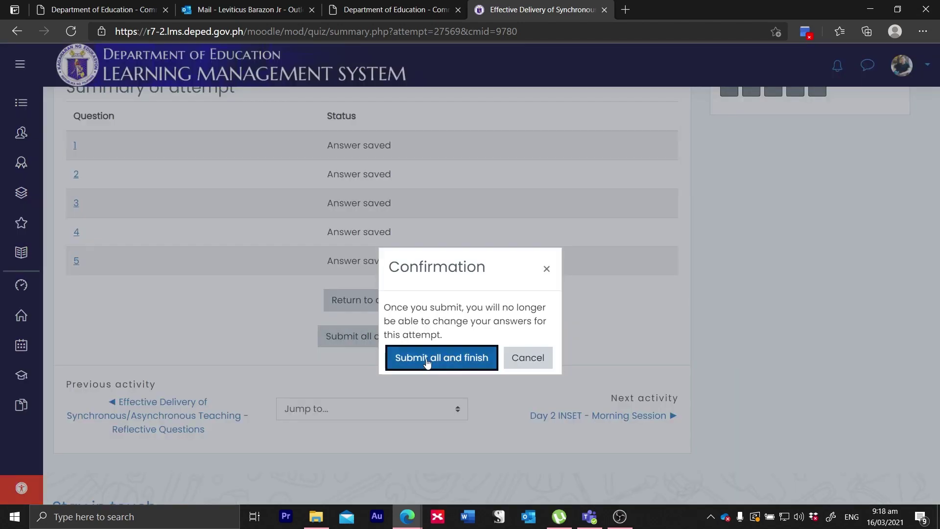
{"action": "left_click", "coordinate": [427, 360]}
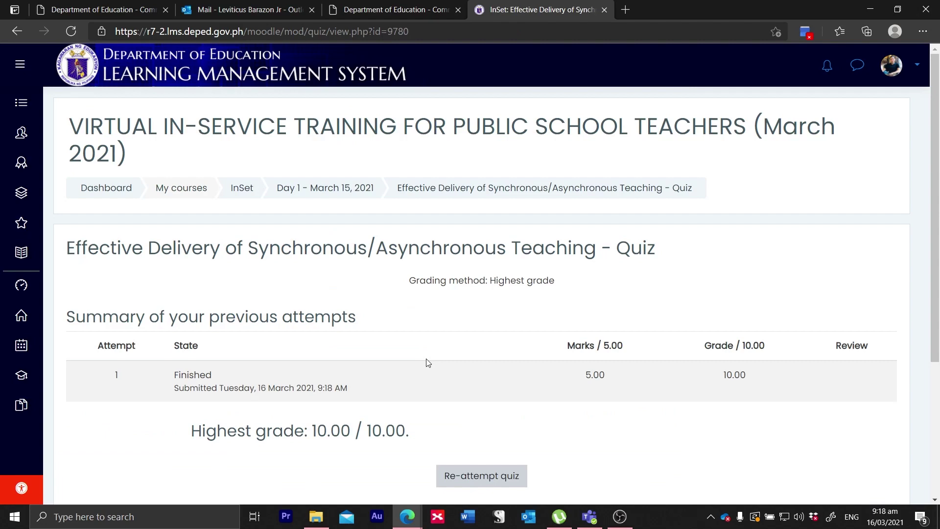
Step: Review the 10.00/10.00 attempt result and return to the quiz overview page
{"action": "scroll", "coordinate": [427, 361], "scroll_direction": "down", "scroll_amount": 3}
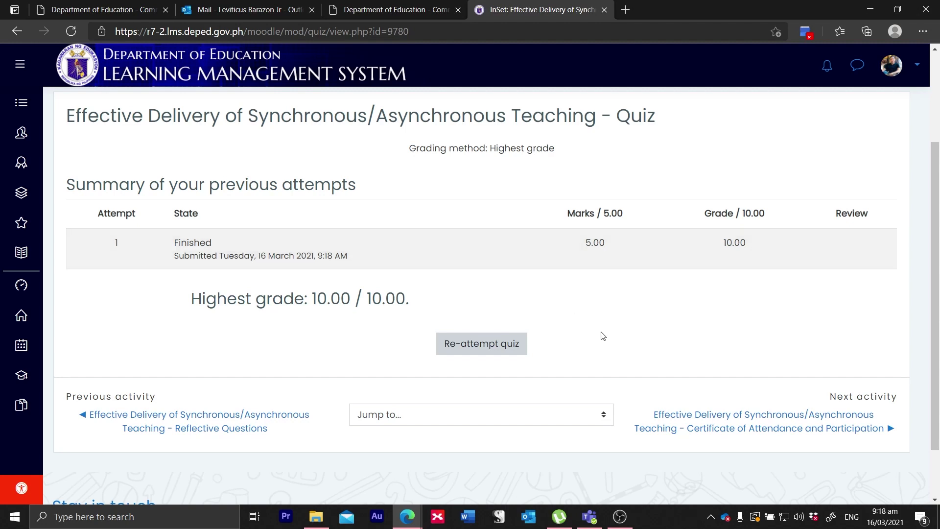
{"action": "scroll", "coordinate": [602, 336], "scroll_direction": "up", "scroll_amount": 1}
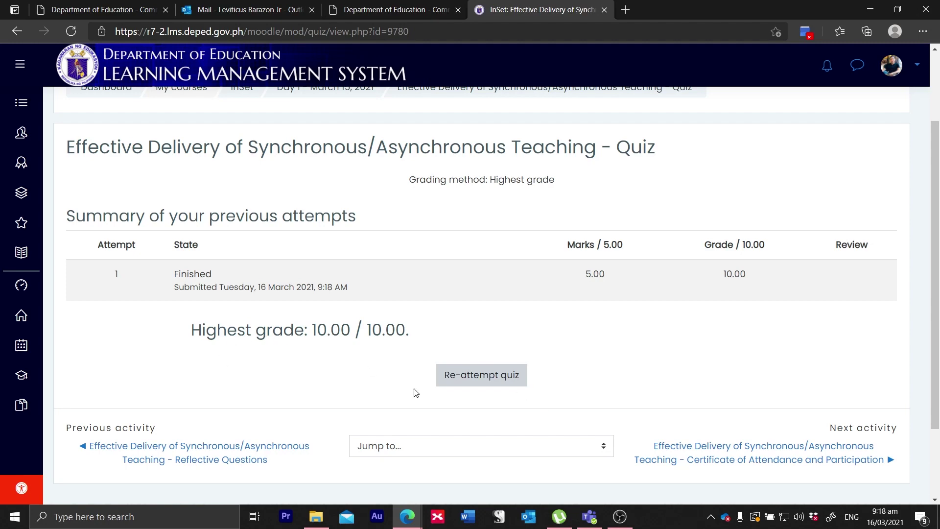
{"action": "scroll", "coordinate": [491, 393], "scroll_direction": "down", "scroll_amount": 2}
{"action": "scroll", "coordinate": [492, 393], "scroll_direction": "up", "scroll_amount": 3}
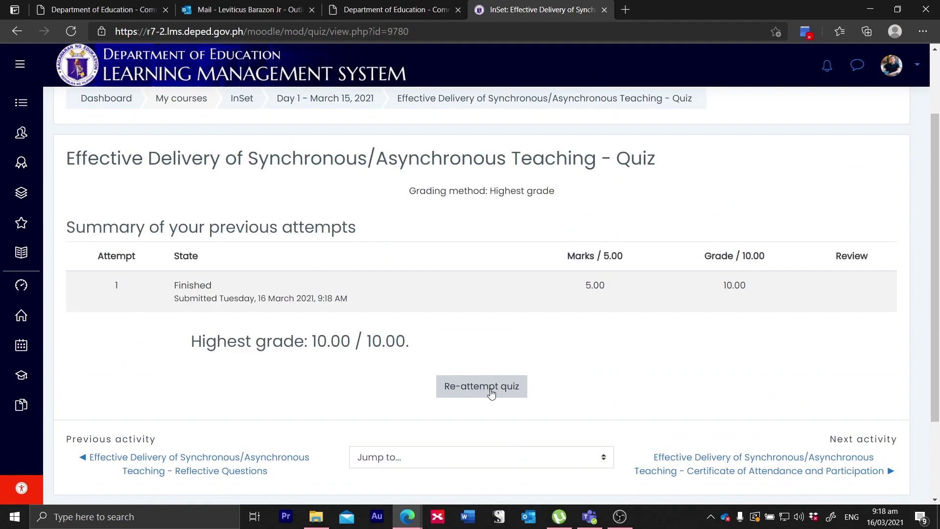
{"action": "scroll", "coordinate": [492, 393], "scroll_direction": "down", "scroll_amount": 3}
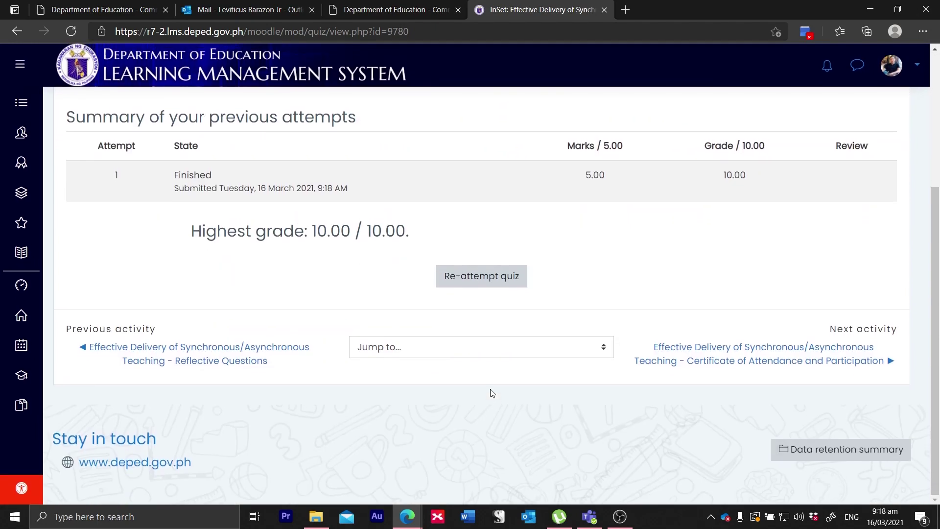
{"action": "scroll", "coordinate": [492, 393], "scroll_direction": "up", "scroll_amount": 3}
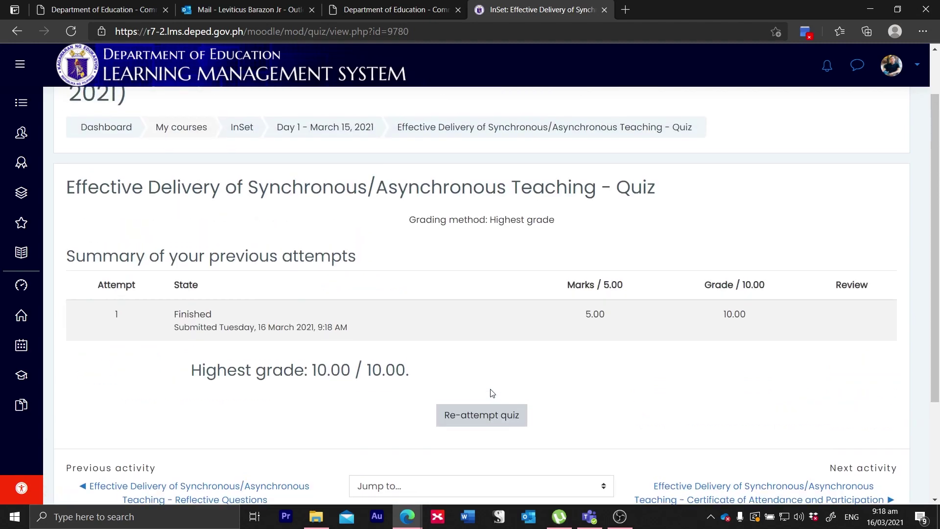
{"action": "scroll", "coordinate": [492, 393], "scroll_direction": "down", "scroll_amount": 3}
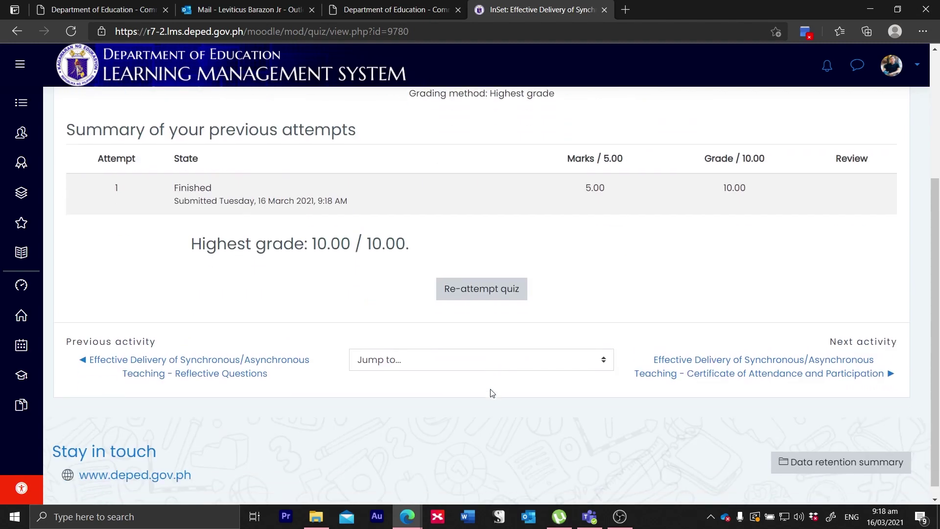
{"action": "scroll", "coordinate": [491, 393], "scroll_direction": "up", "scroll_amount": 4}
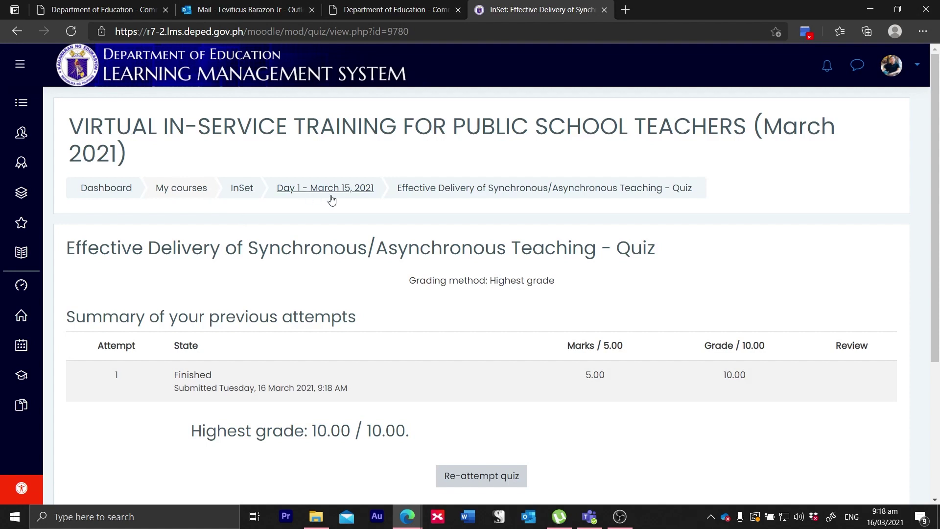
{"action": "left_click", "coordinate": [482, 189]}
Step: Go back to Day 1 and open the unlocked Certificate of Attendance and Participation, reloading past the error
{"action": "left_click", "coordinate": [340, 191]}
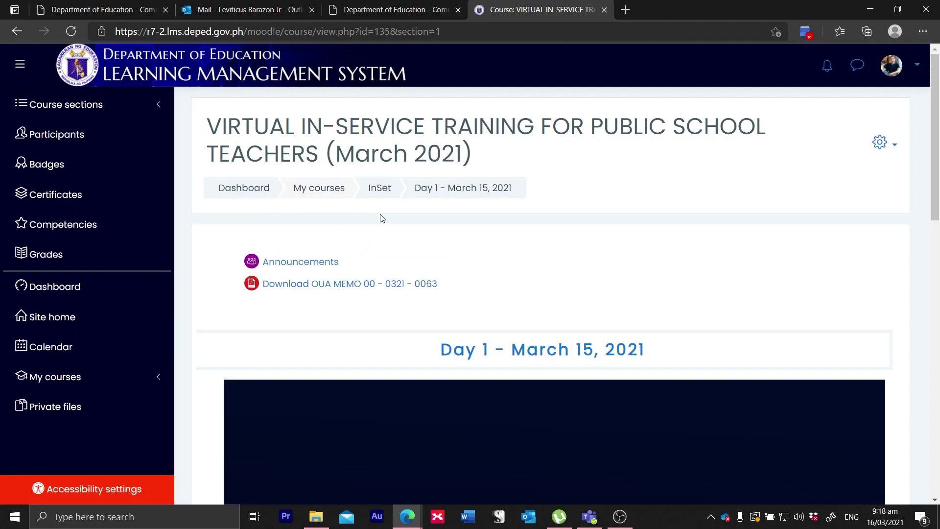
{"action": "scroll", "coordinate": [462, 377], "scroll_direction": "down", "scroll_amount": 10}
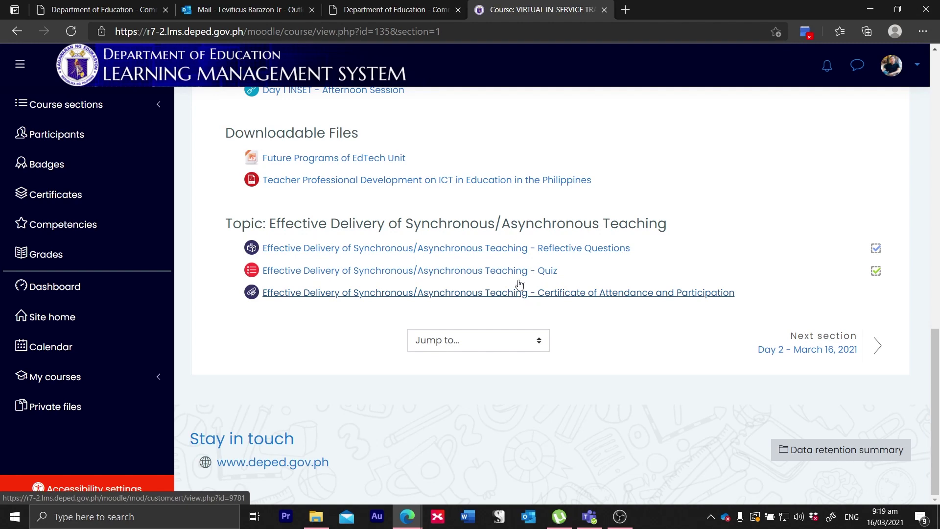
{"action": "left_click", "coordinate": [555, 296]}
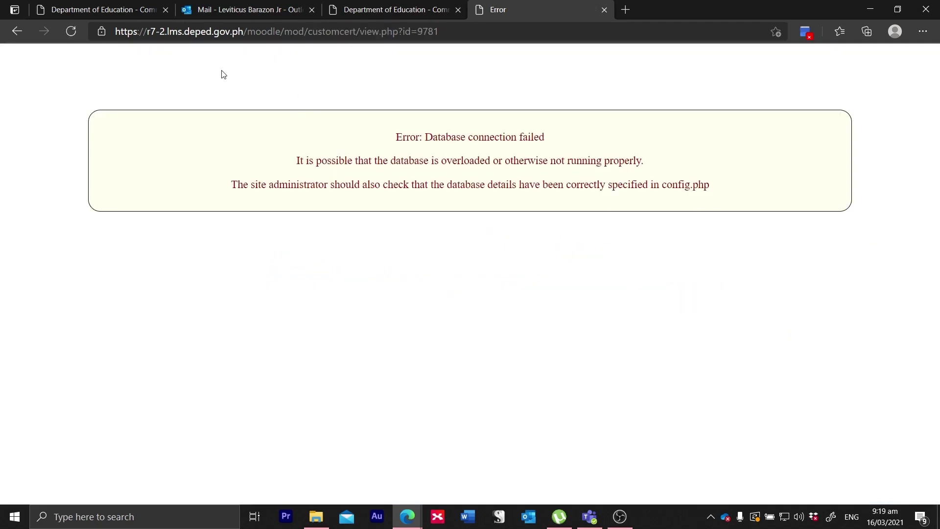
{"action": "left_click", "coordinate": [72, 32]}
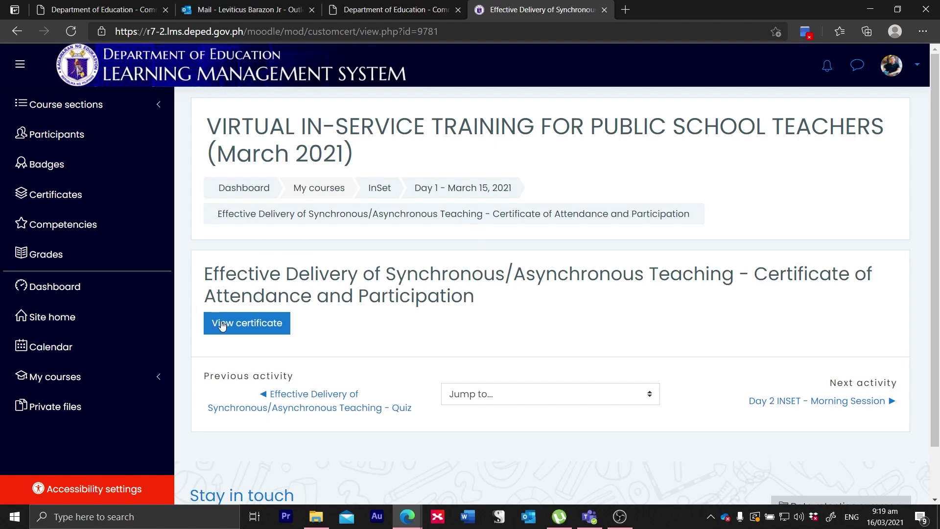
Step: Download the certificate with View certificate and open the PDF in a new Edge tab
{"action": "left_click", "coordinate": [250, 329]}
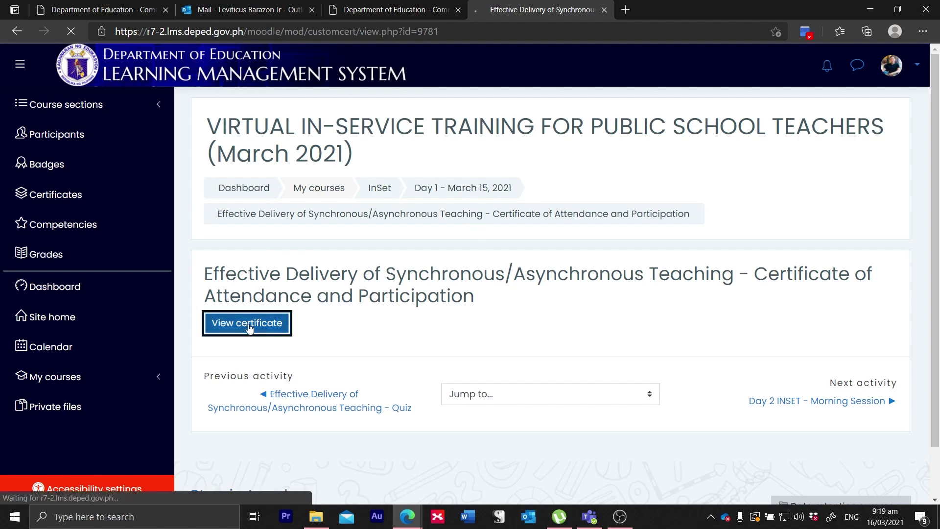
{"action": "left_click", "coordinate": [623, 521]}
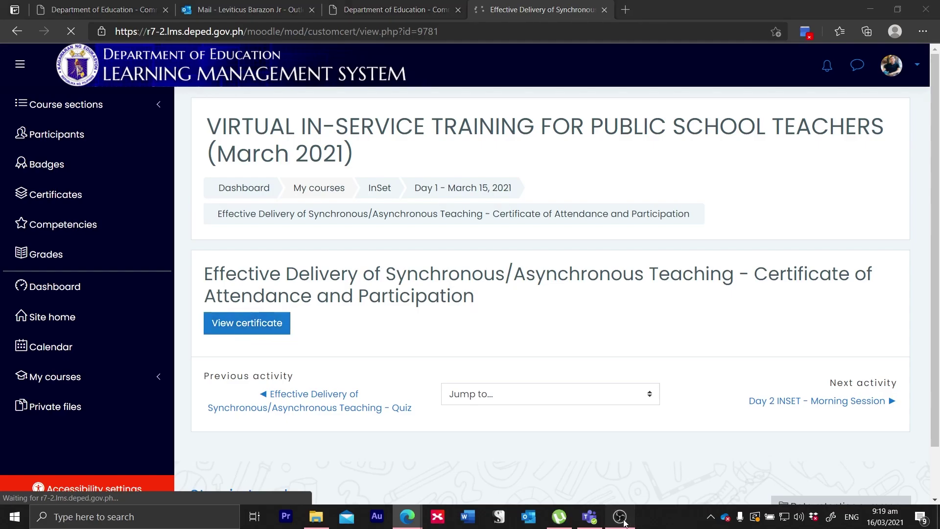
{"action": "left_click", "coordinate": [619, 516]}
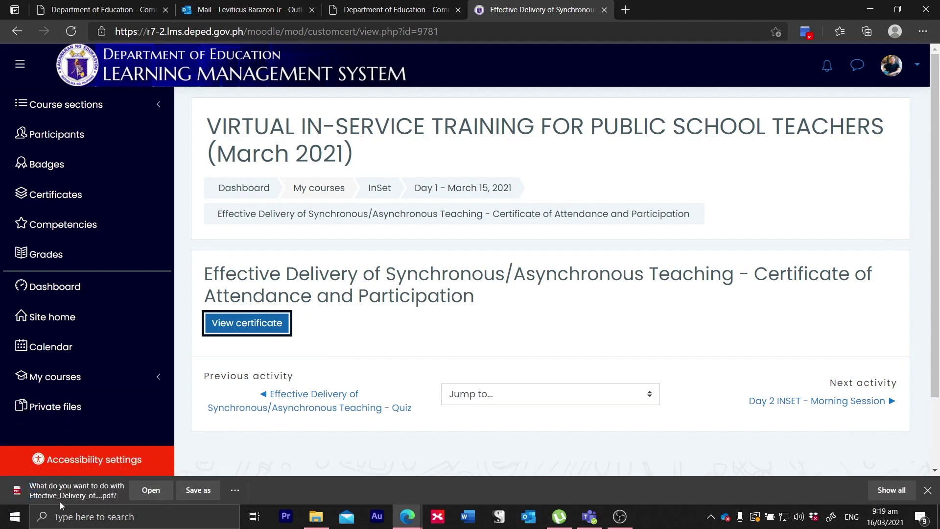
{"action": "left_click", "coordinate": [150, 491]}
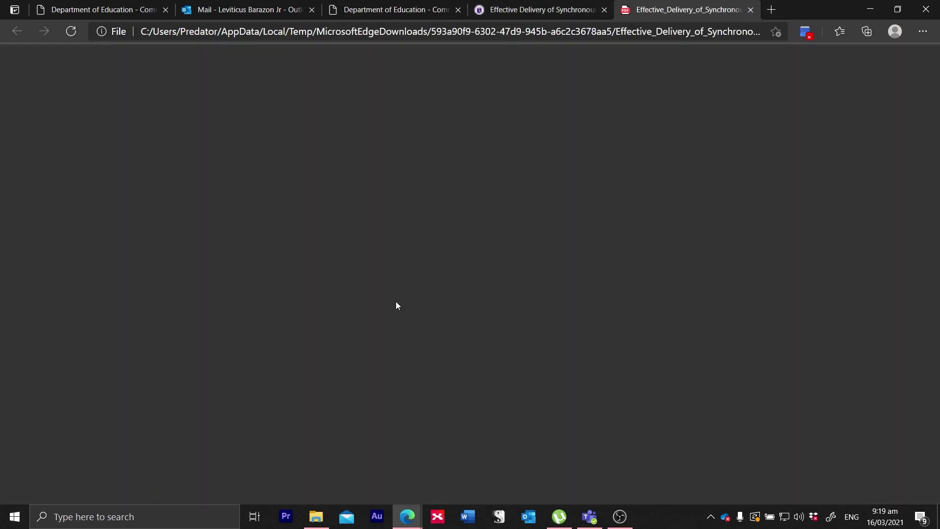
Step: Scroll through the Certificate of Attendance and Certificate of Participation pages, then return to the LMS tab
{"action": "scroll", "coordinate": [497, 361], "scroll_direction": "down", "scroll_amount": 3}
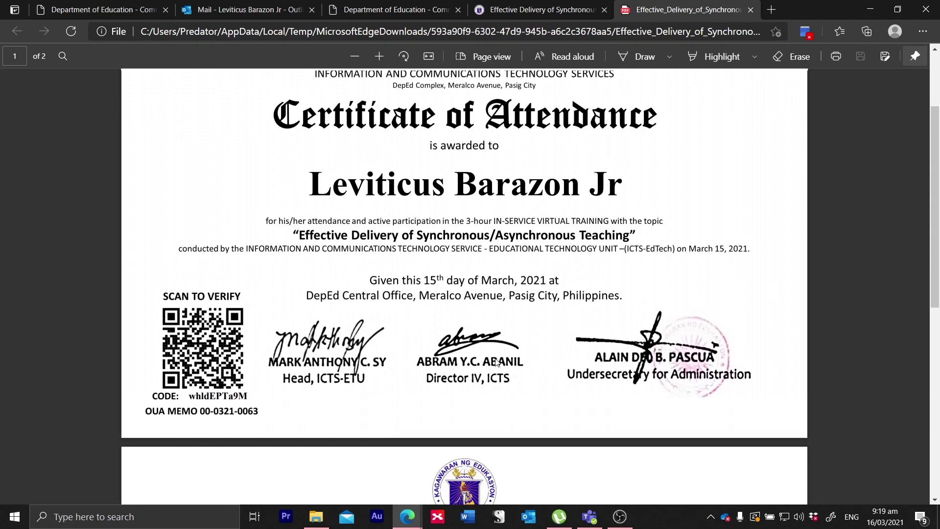
{"action": "scroll", "coordinate": [497, 361], "scroll_direction": "up", "scroll_amount": 3}
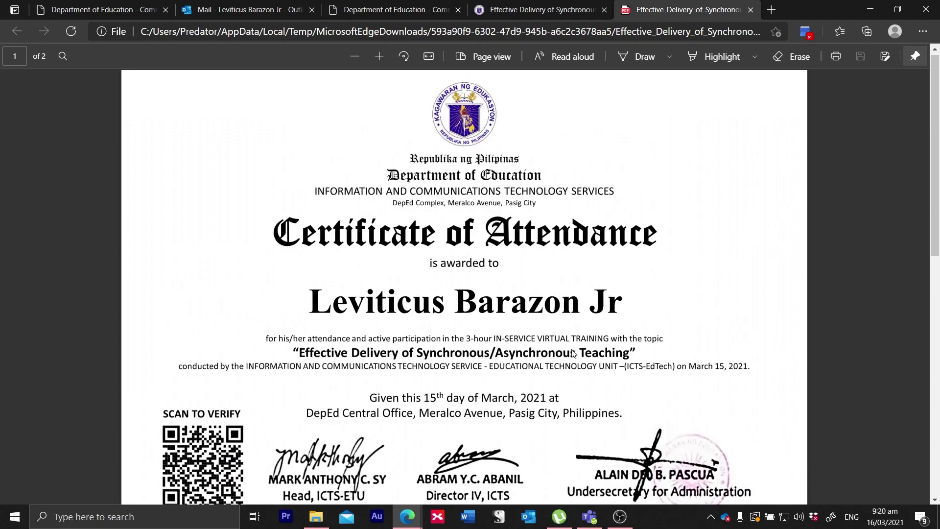
{"action": "scroll", "coordinate": [572, 352], "scroll_direction": "down", "scroll_amount": 3}
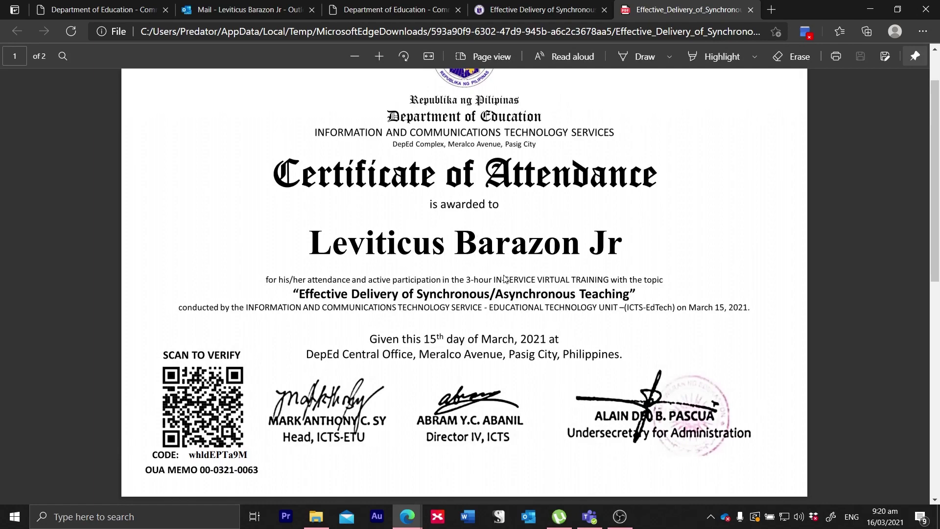
{"action": "scroll", "coordinate": [505, 278], "scroll_direction": "down", "scroll_amount": 20}
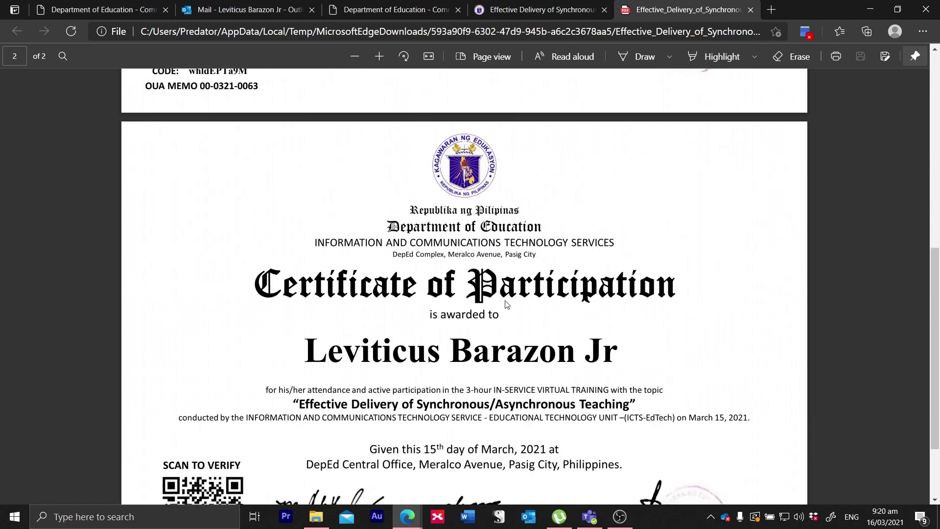
{"action": "scroll", "coordinate": [506, 303], "scroll_direction": "up", "scroll_amount": 15}
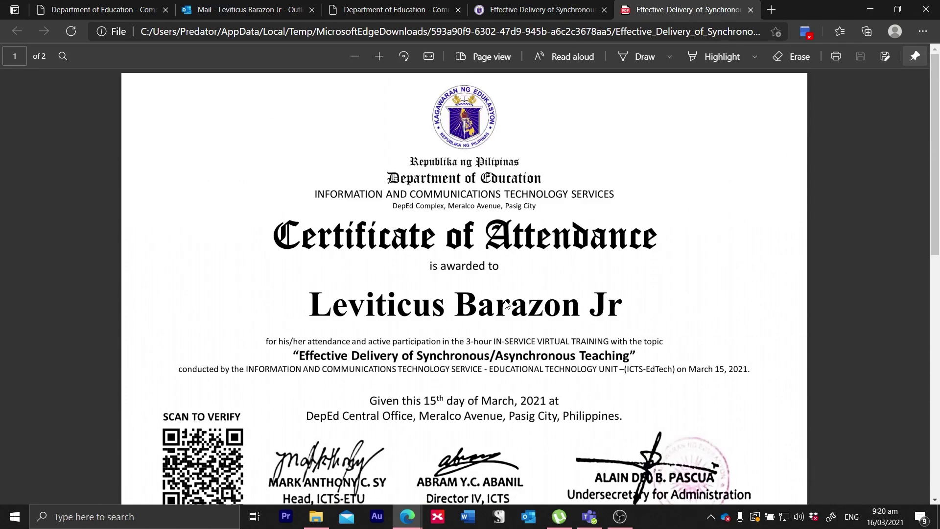
{"action": "scroll", "coordinate": [483, 375], "scroll_direction": "down", "scroll_amount": 4}
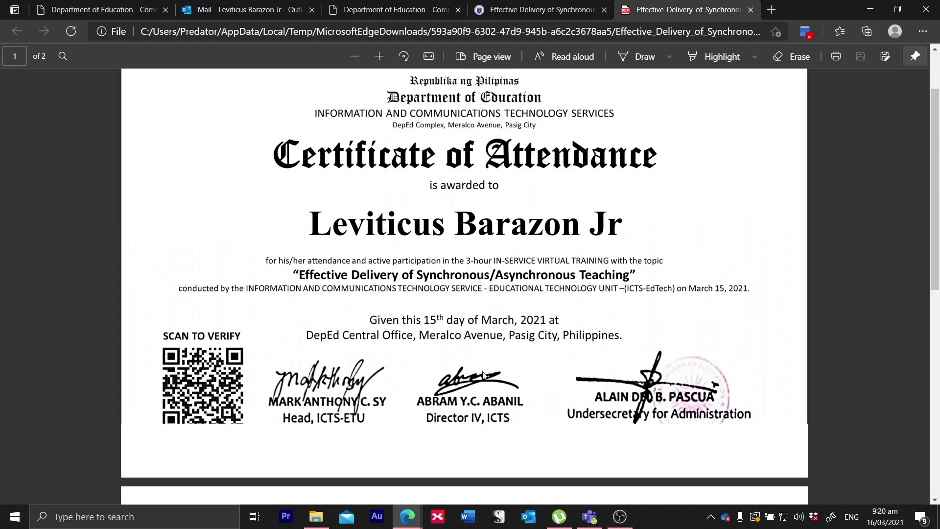
{"action": "scroll", "coordinate": [483, 374], "scroll_direction": "up", "scroll_amount": 3}
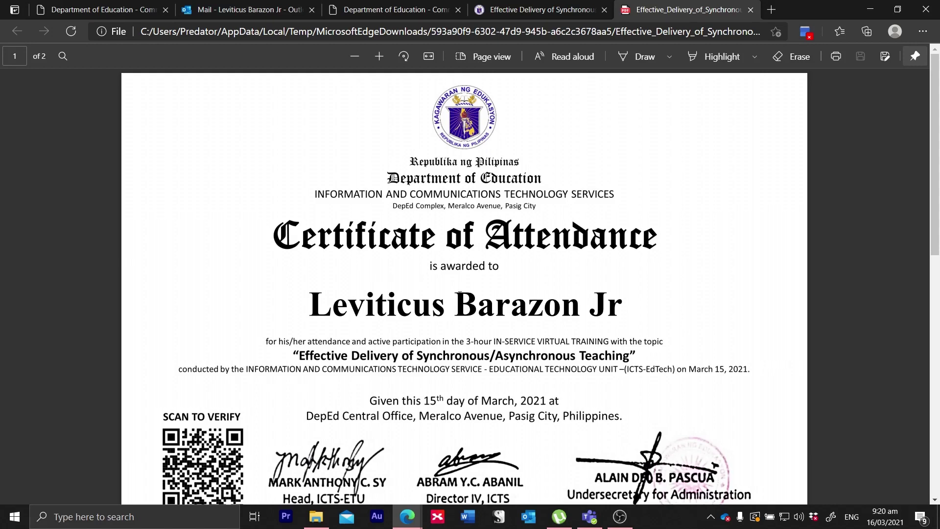
{"action": "left_click", "coordinate": [523, 8]}
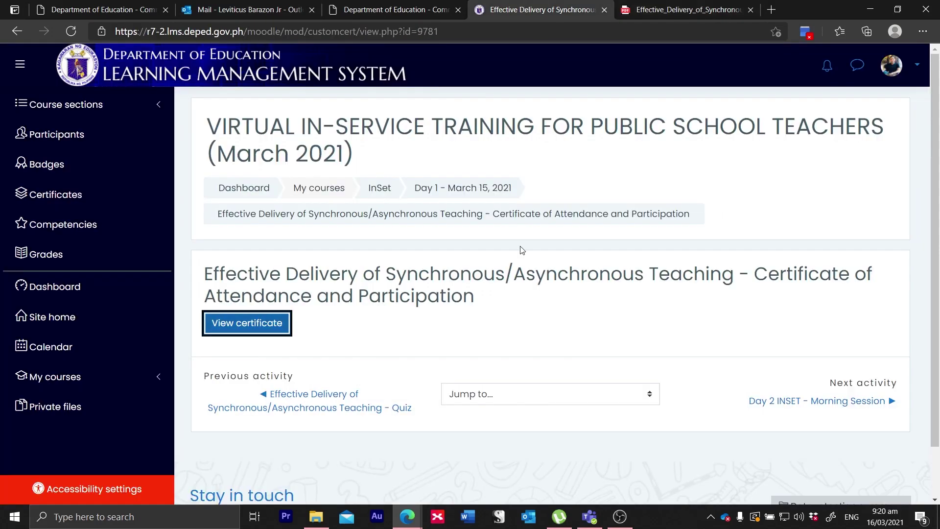
Step: Open Profile, then Edit profile from the gear menu, reloading past both database errors
{"action": "left_click", "coordinate": [894, 68]}
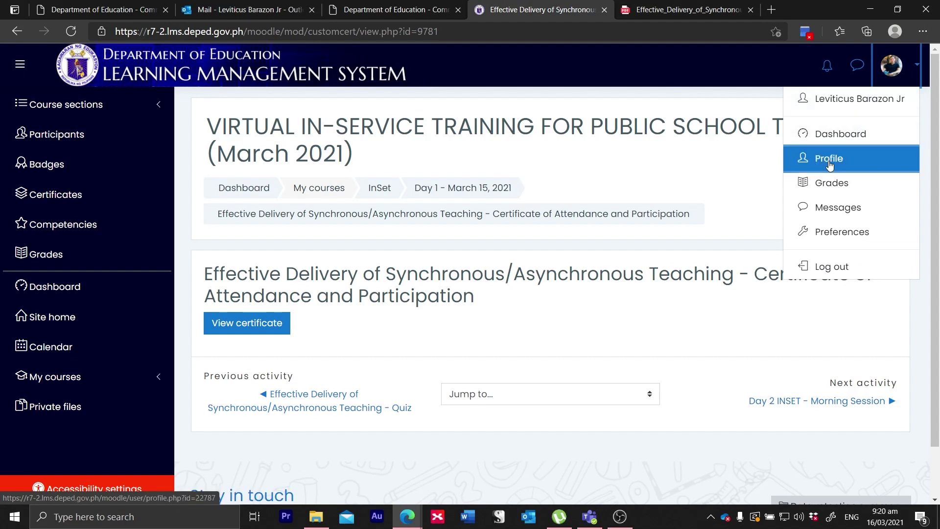
{"action": "left_click", "coordinate": [829, 160]}
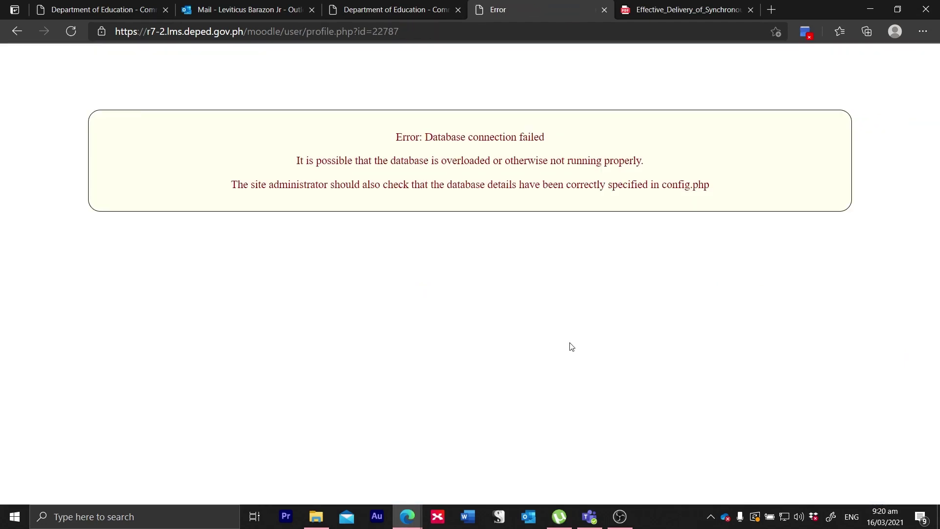
{"action": "left_click", "coordinate": [66, 35]}
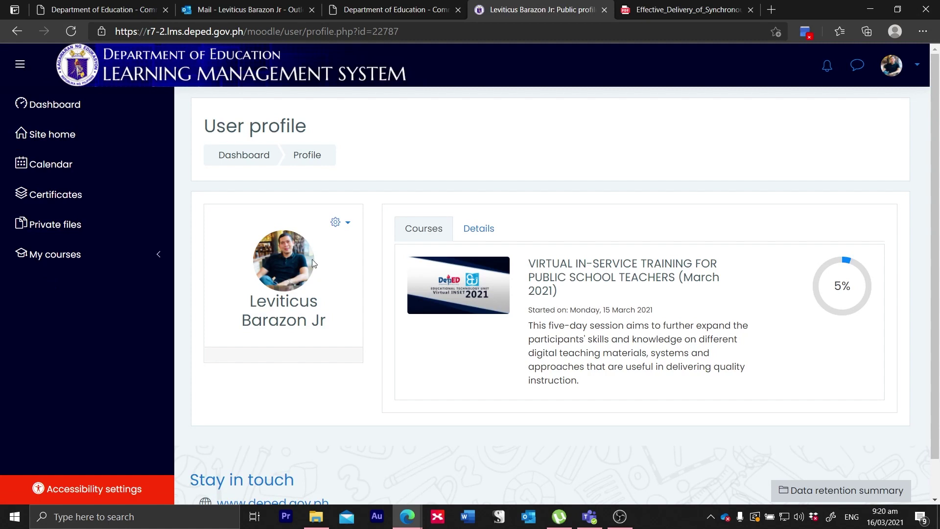
{"action": "left_click", "coordinate": [336, 223]}
{"action": "left_click", "coordinate": [274, 251]}
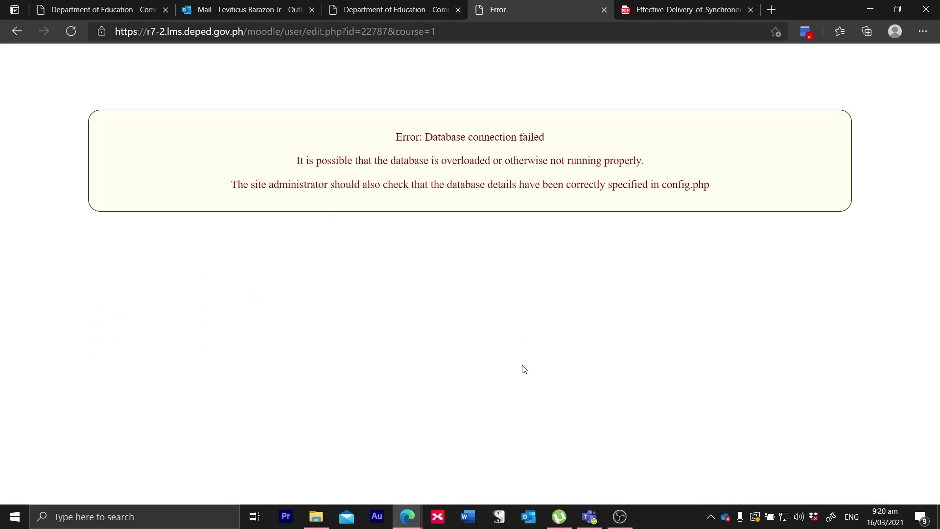
{"action": "left_click", "coordinate": [71, 33]}
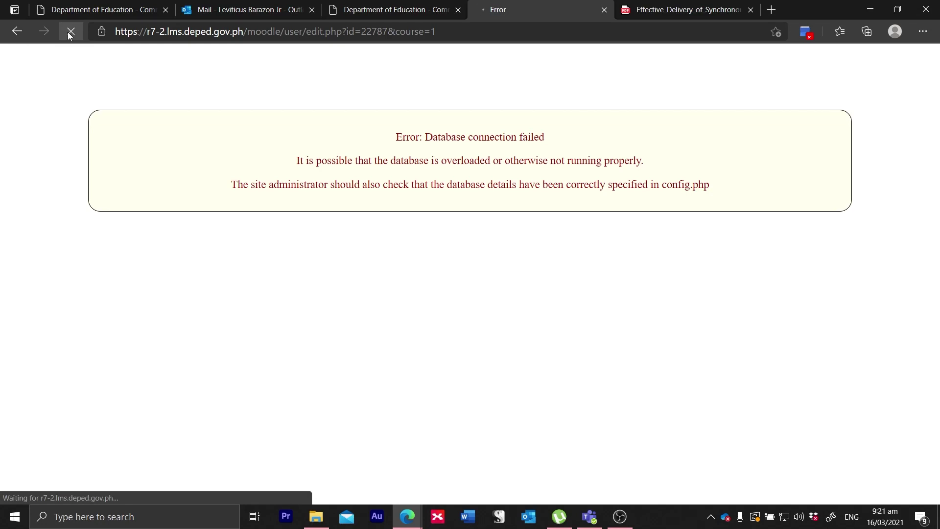
{"action": "left_click", "coordinate": [695, 9]}
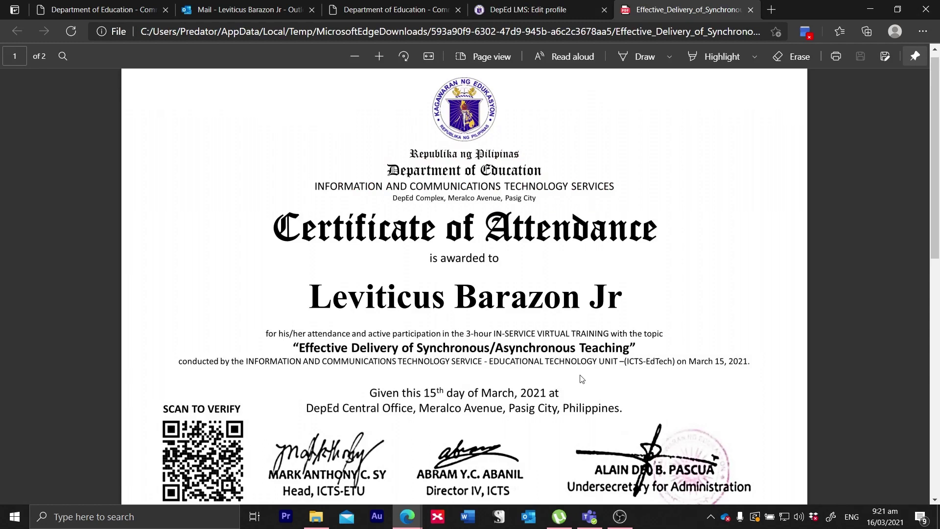
{"action": "left_click", "coordinate": [532, 9]}
Step: Append the middle initial to the First name field and dismiss the database error popup
{"action": "scroll", "coordinate": [534, 302], "scroll_direction": "down", "scroll_amount": 1}
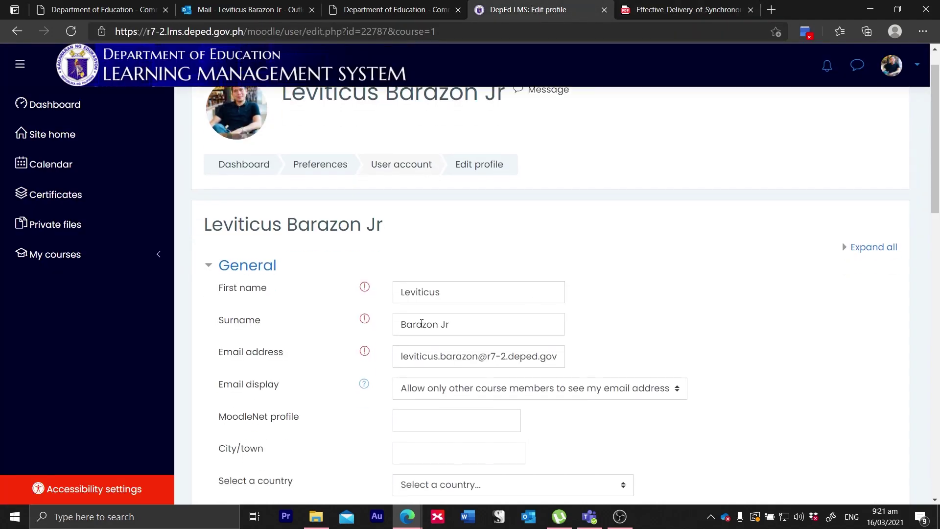
{"action": "scroll", "coordinate": [448, 324], "scroll_direction": "down", "scroll_amount": 1}
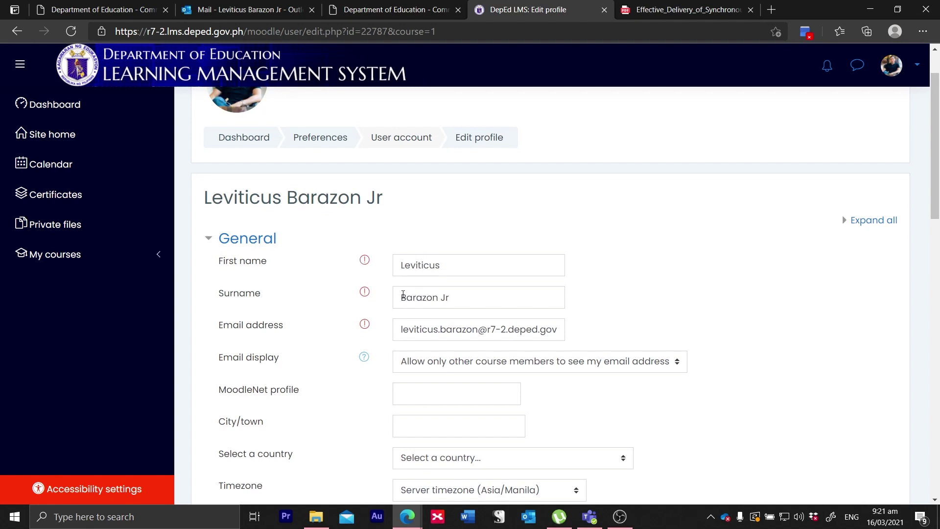
{"action": "left_click", "coordinate": [451, 265]}
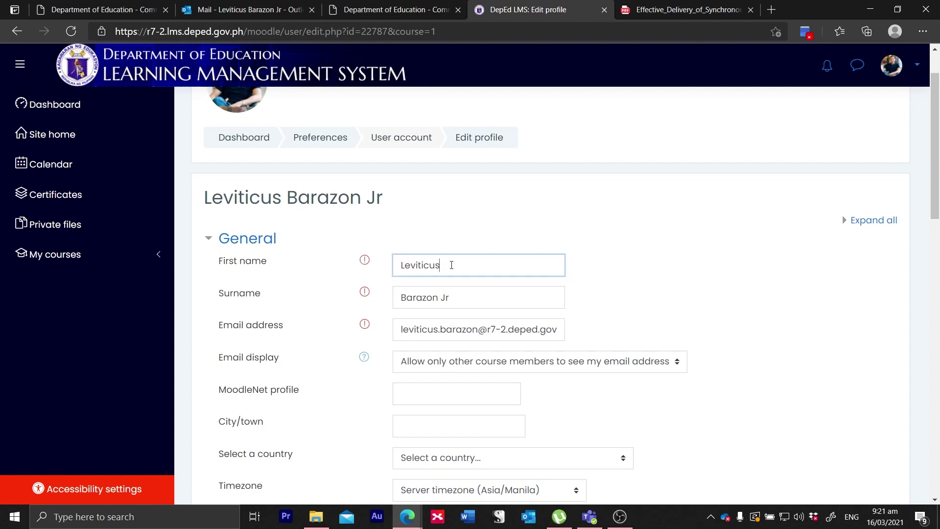
{"action": "type", "text": "M"}
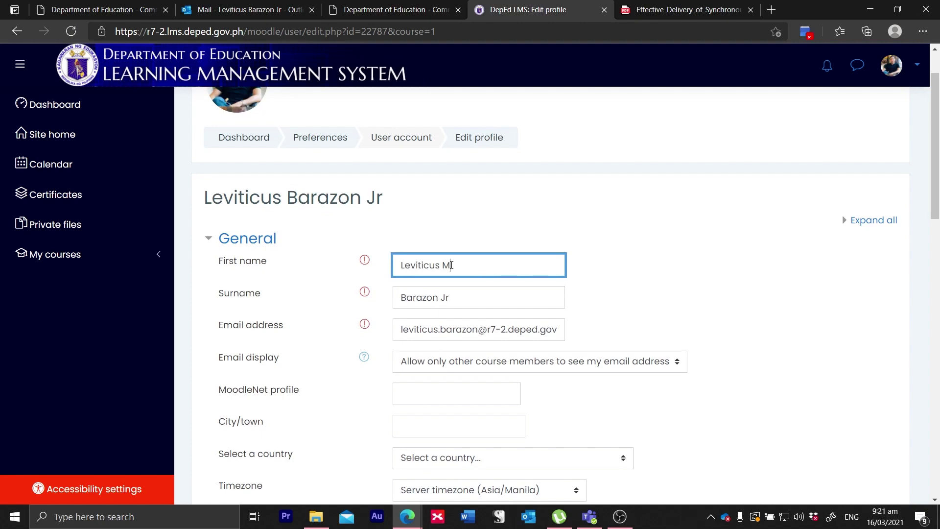
{"action": "type", "text": "."}
{"action": "scroll", "coordinate": [494, 307], "scroll_direction": "down", "scroll_amount": 1}
{"action": "scroll", "coordinate": [493, 307], "scroll_direction": "down", "scroll_amount": 2}
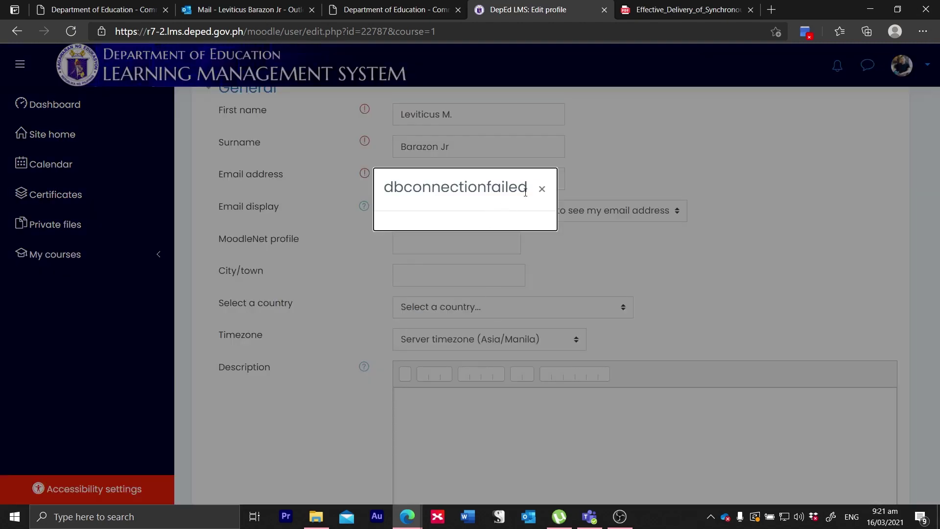
{"action": "left_click", "coordinate": [541, 194]}
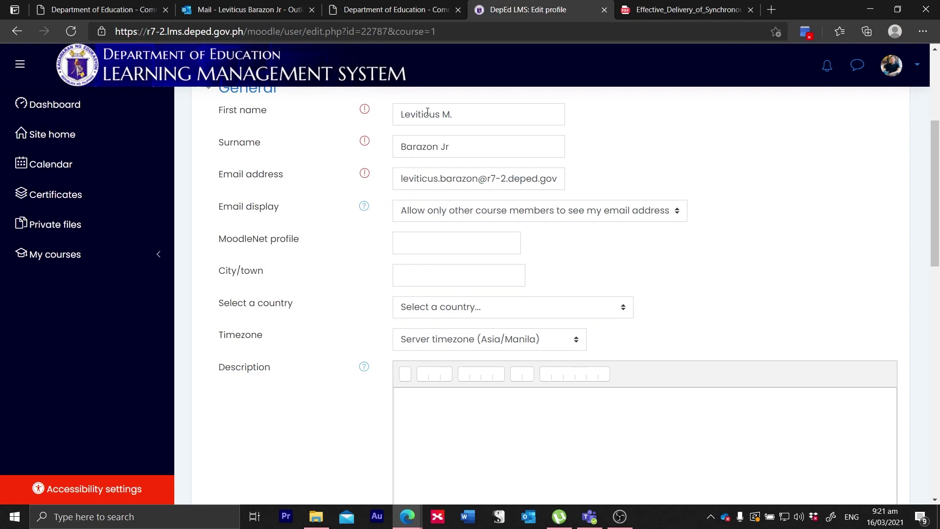
{"action": "left_click", "coordinate": [460, 116]}
Step: Submit the edited profile with Update profile
{"action": "scroll", "coordinate": [499, 173], "scroll_direction": "down", "scroll_amount": 2}
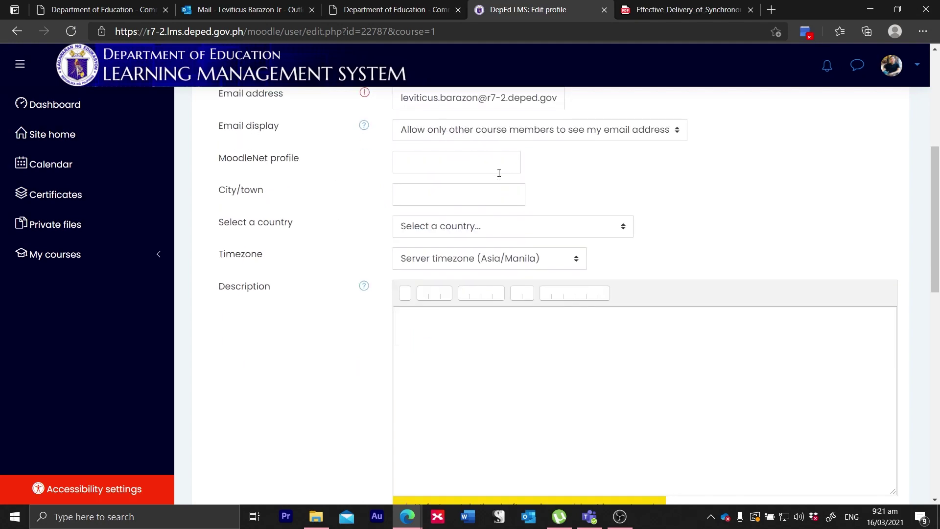
{"action": "scroll", "coordinate": [499, 174], "scroll_direction": "up", "scroll_amount": 3}
{"action": "scroll", "coordinate": [499, 173], "scroll_direction": "down", "scroll_amount": 2}
{"action": "scroll", "coordinate": [498, 173], "scroll_direction": "down", "scroll_amount": 6}
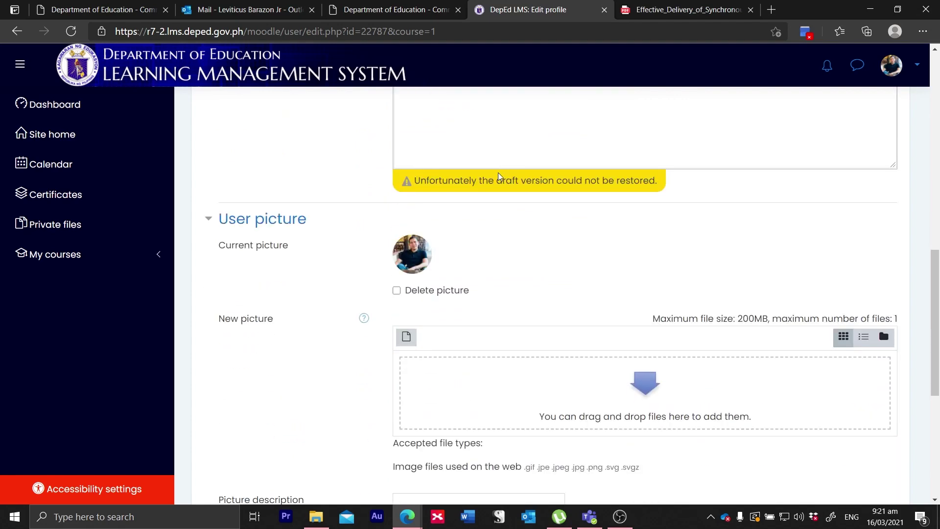
{"action": "scroll", "coordinate": [499, 172], "scroll_direction": "down", "scroll_amount": 5}
{"action": "left_click", "coordinate": [447, 419]}
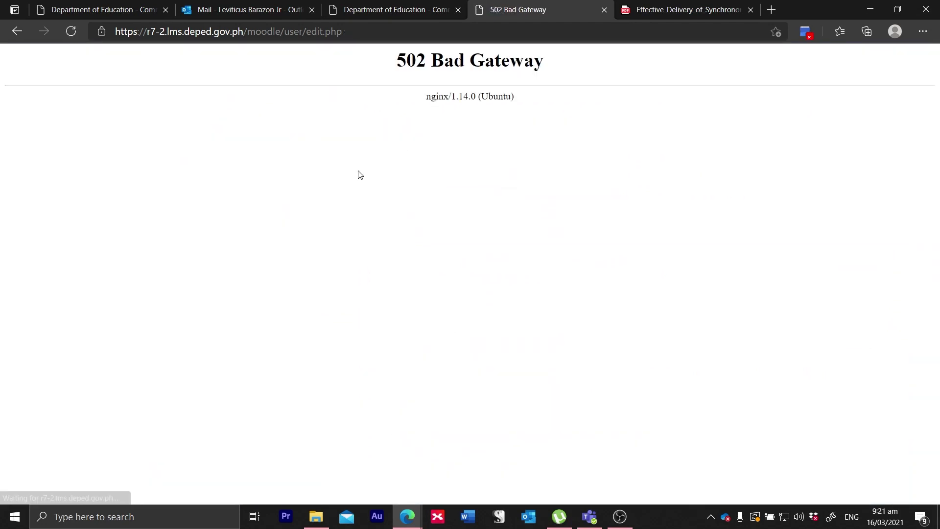
Step: Resubmit the profile form after the 502 error, then go to Site home
{"action": "left_click", "coordinate": [70, 32]}
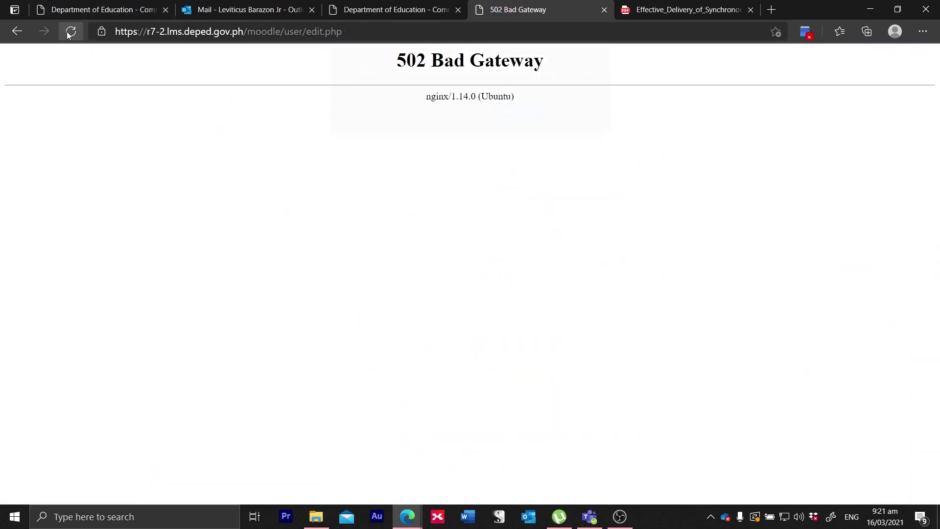
{"action": "left_click", "coordinate": [522, 122]}
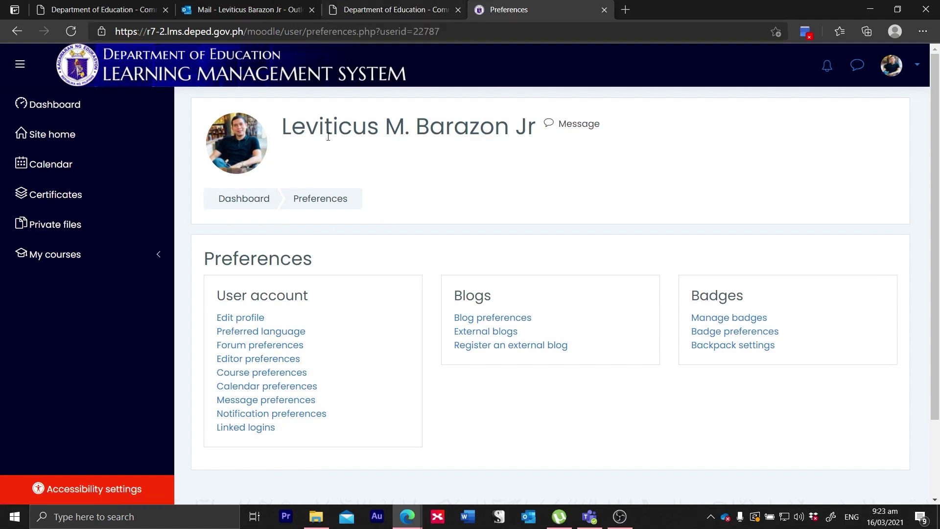
{"action": "left_click", "coordinate": [63, 130]}
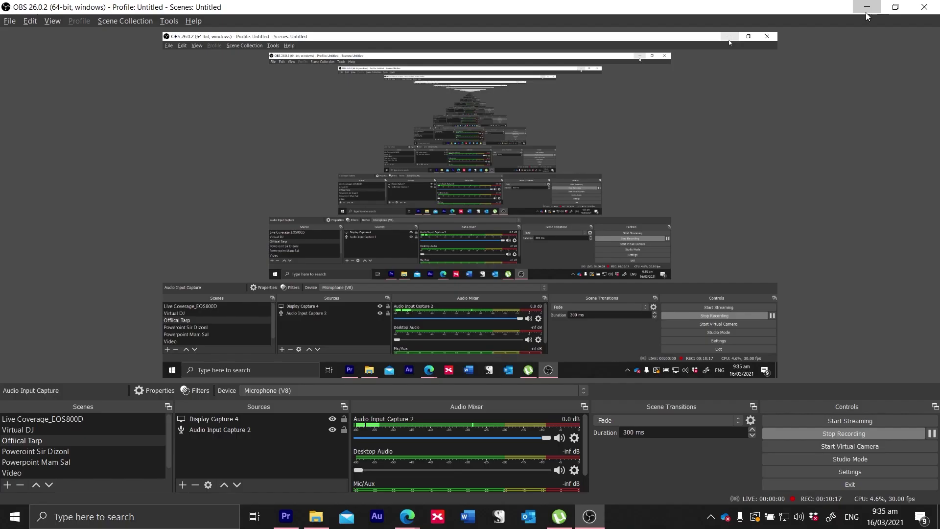
Step: Attempt to load the DepEd LMS dashboard; the page fails with an ERR_EMPTY_RESPONSE error
{"action": "left_click", "coordinate": [865, 7]}
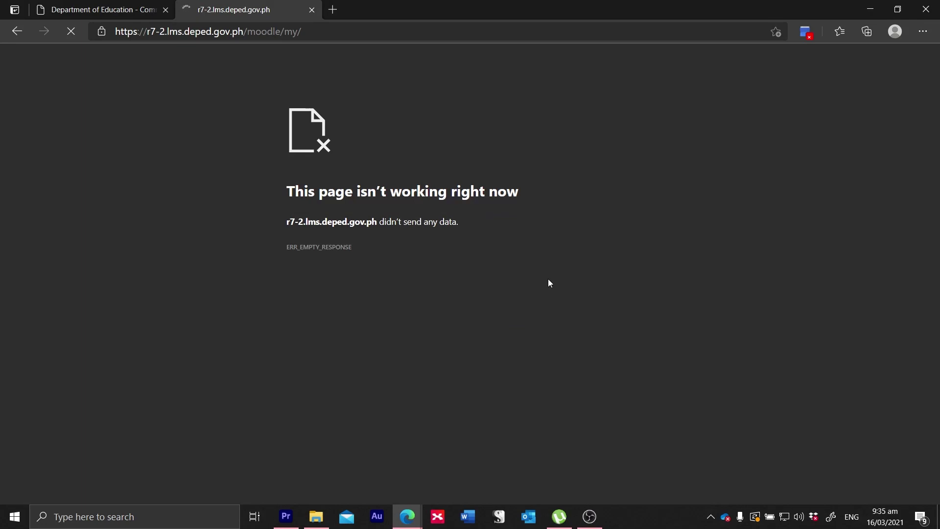